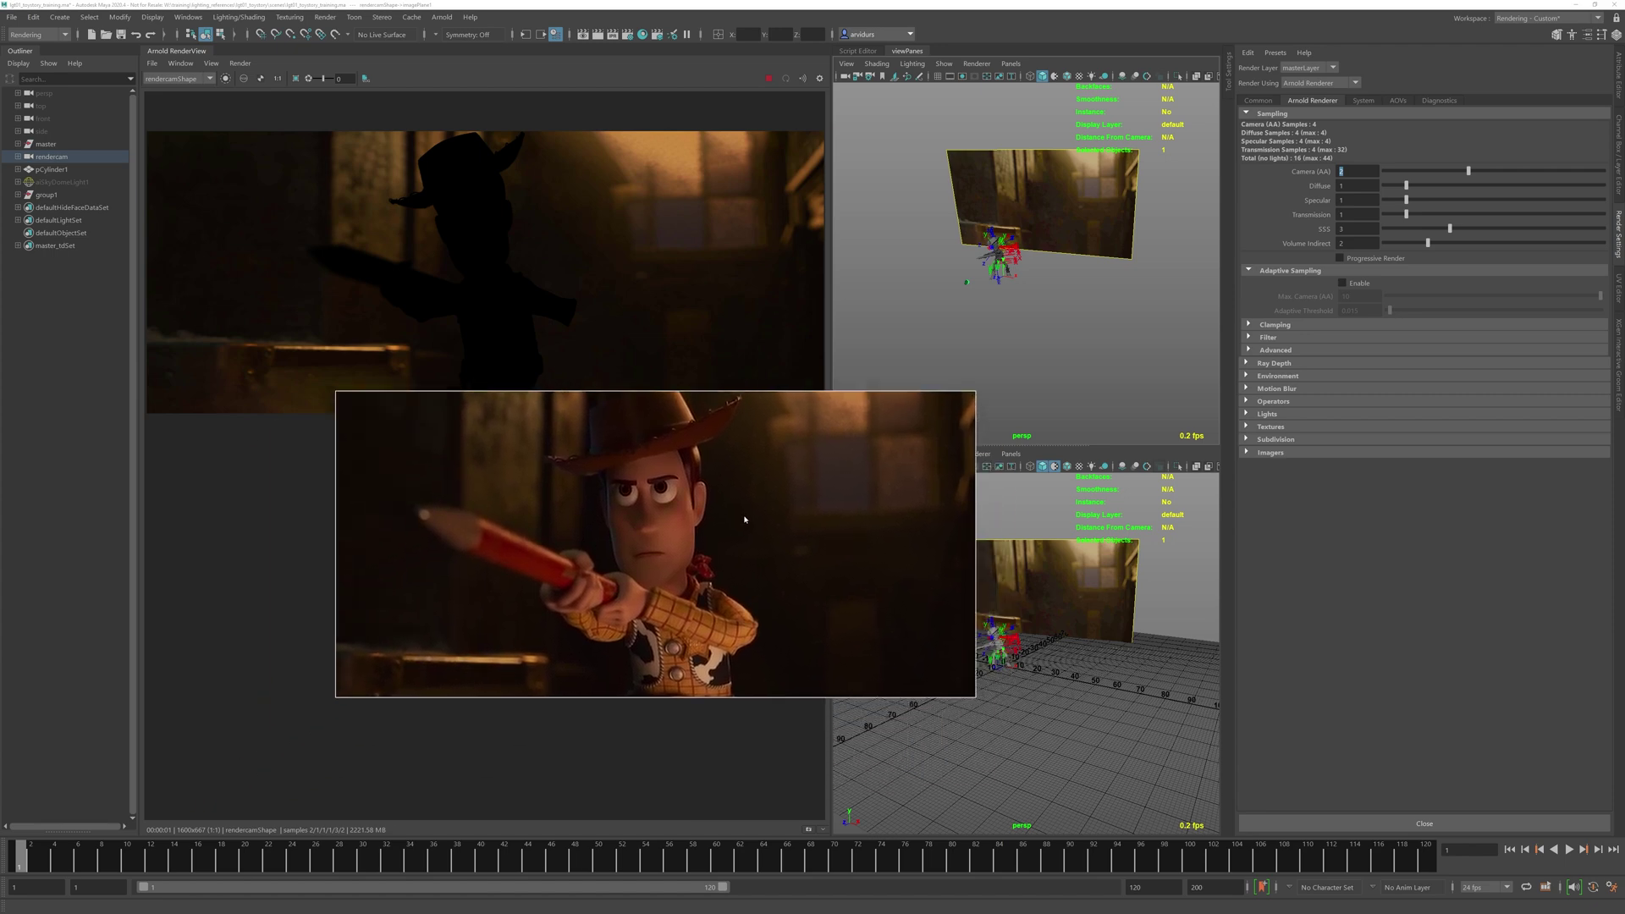
Position the reference image below the render and add an Arnold area light to the scene.
drag(881, 565, 855, 591)
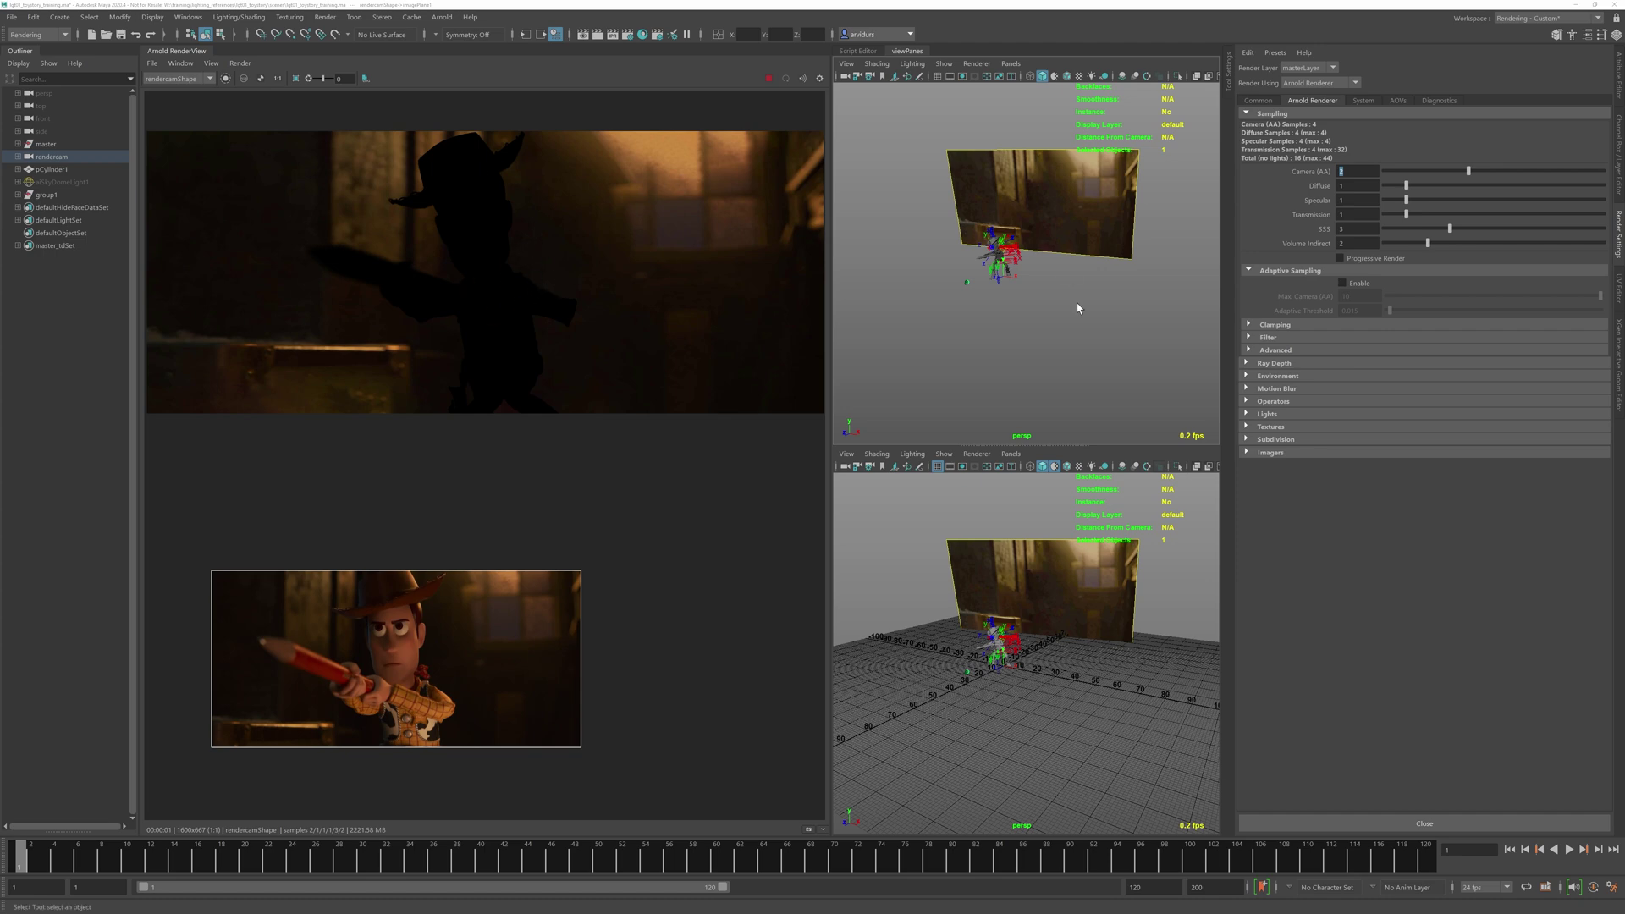
scroll(989, 267, up, 3)
alt+drag(990, 268, 988, 296)
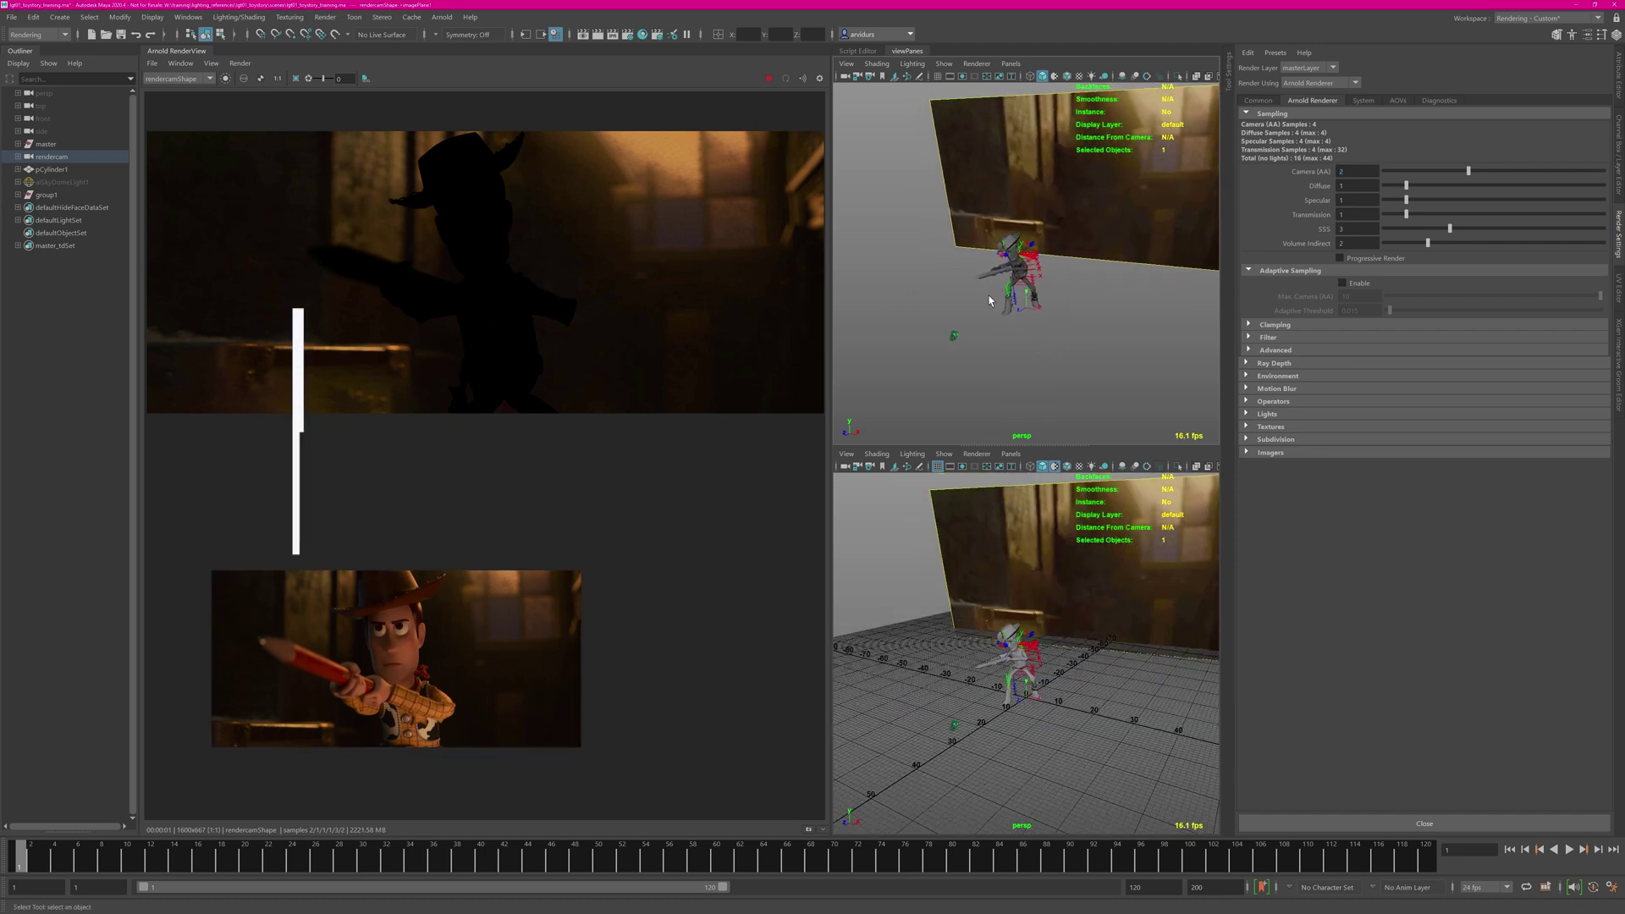
click(442, 17)
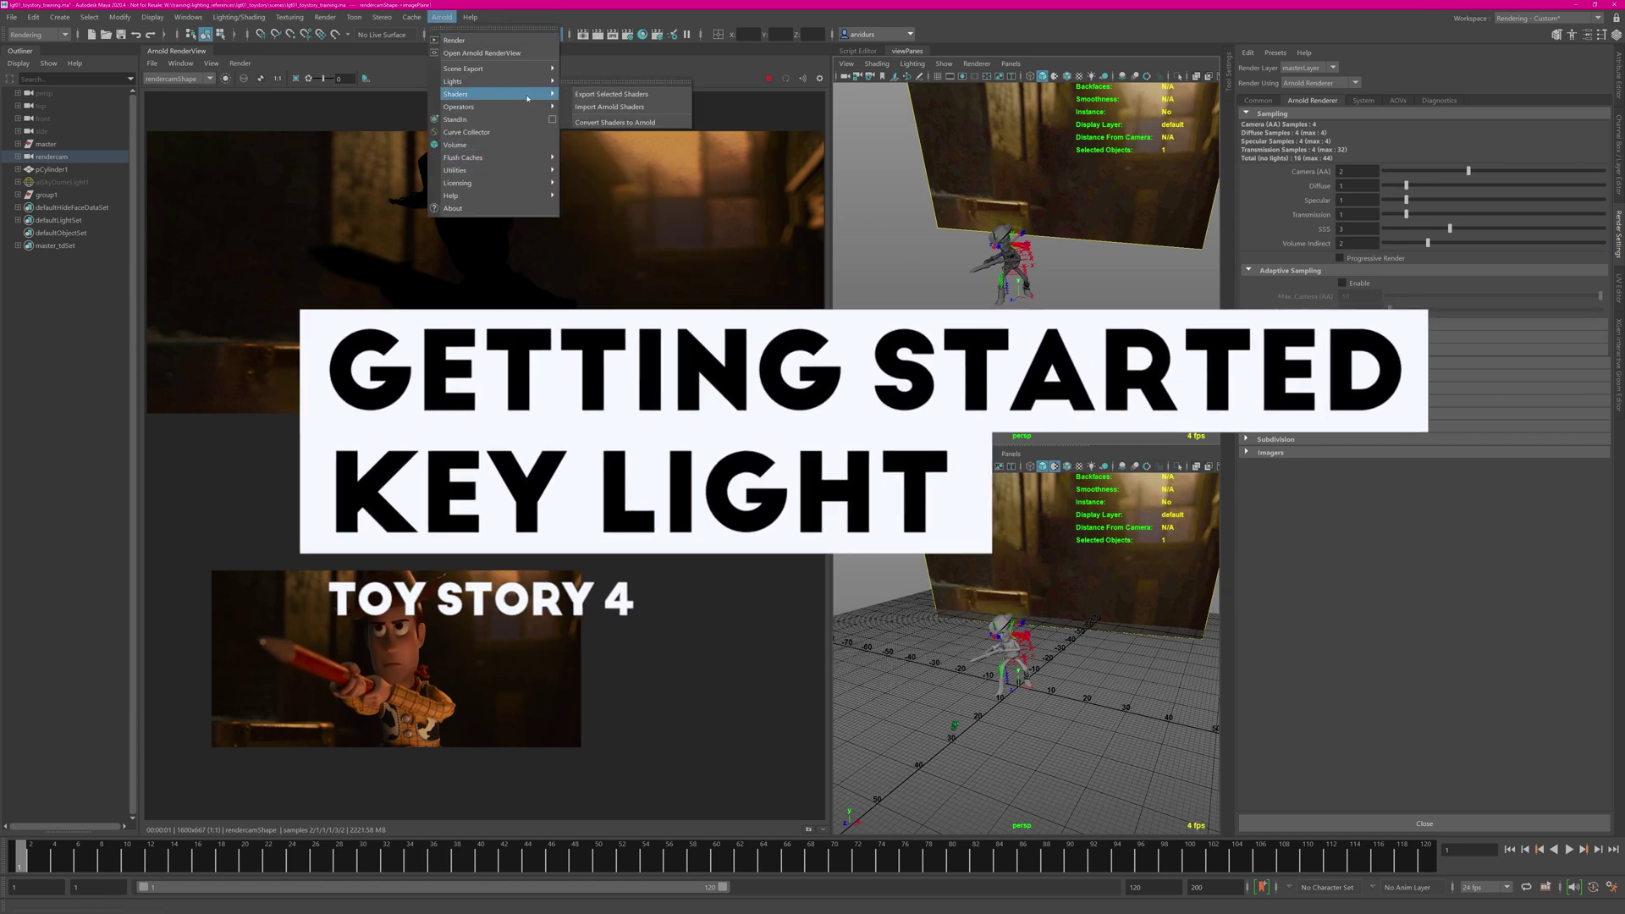
mouse_move(508, 81)
click(592, 82)
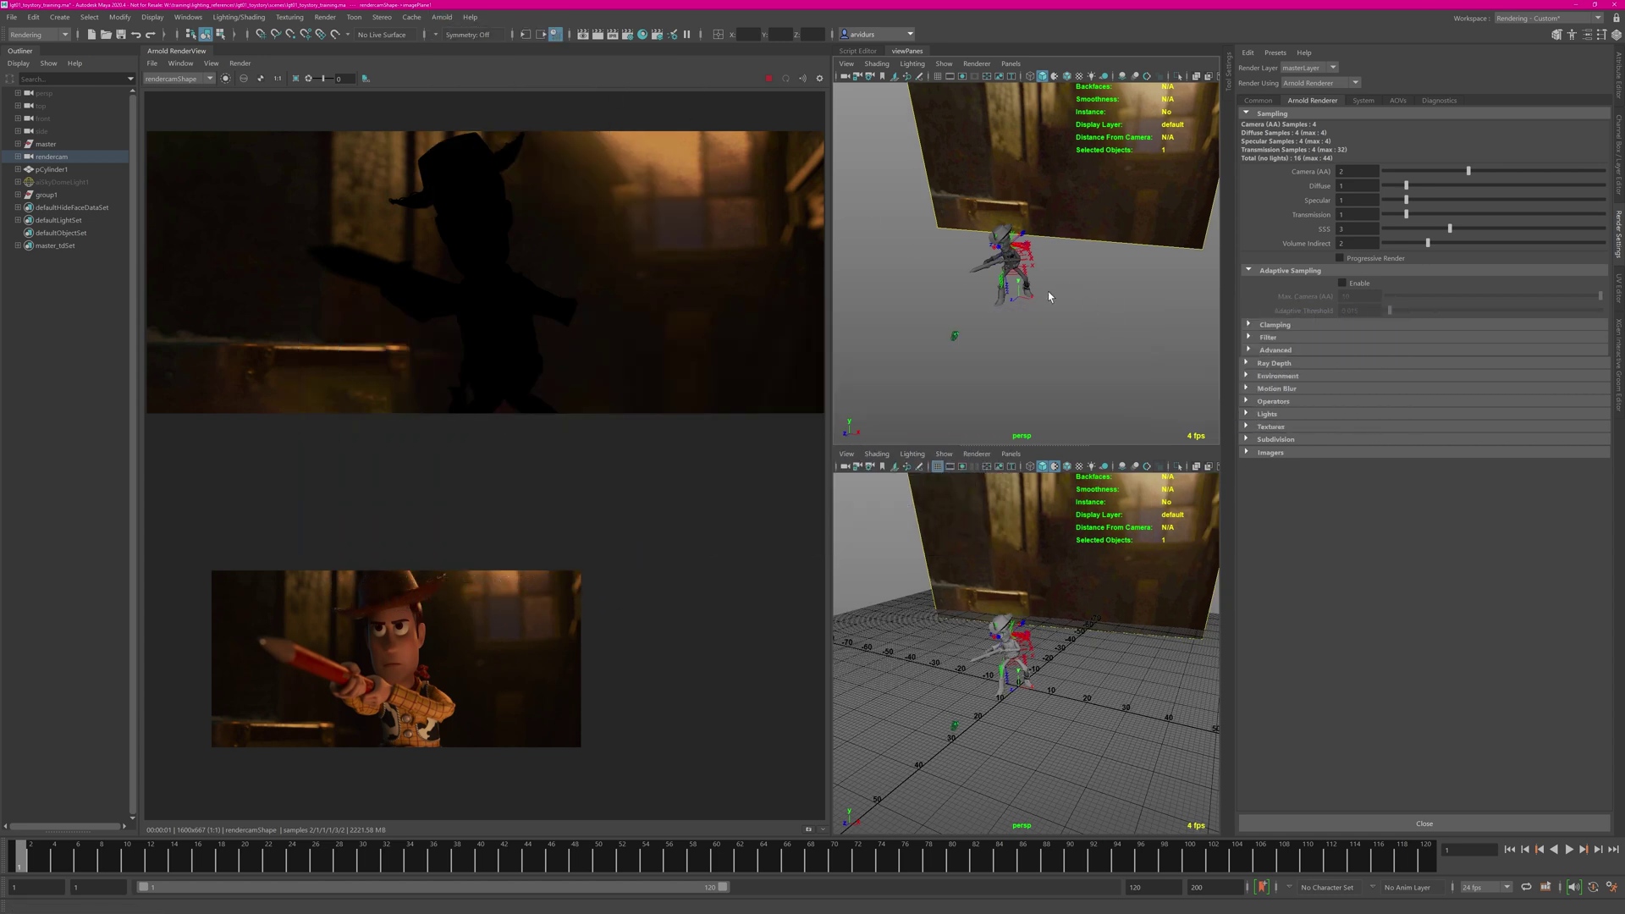
Enlarge the new area light and rotate it to face the character.
alt+middle_drag(1093, 290, 1044, 300)
key(r)
drag(1005, 296, 1125, 283)
alt+right_drag(1124, 283, 990, 306)
key(e)
drag(992, 306, 1112, 350)
Set the area light's exposure to 15.
key(ctrl+a)
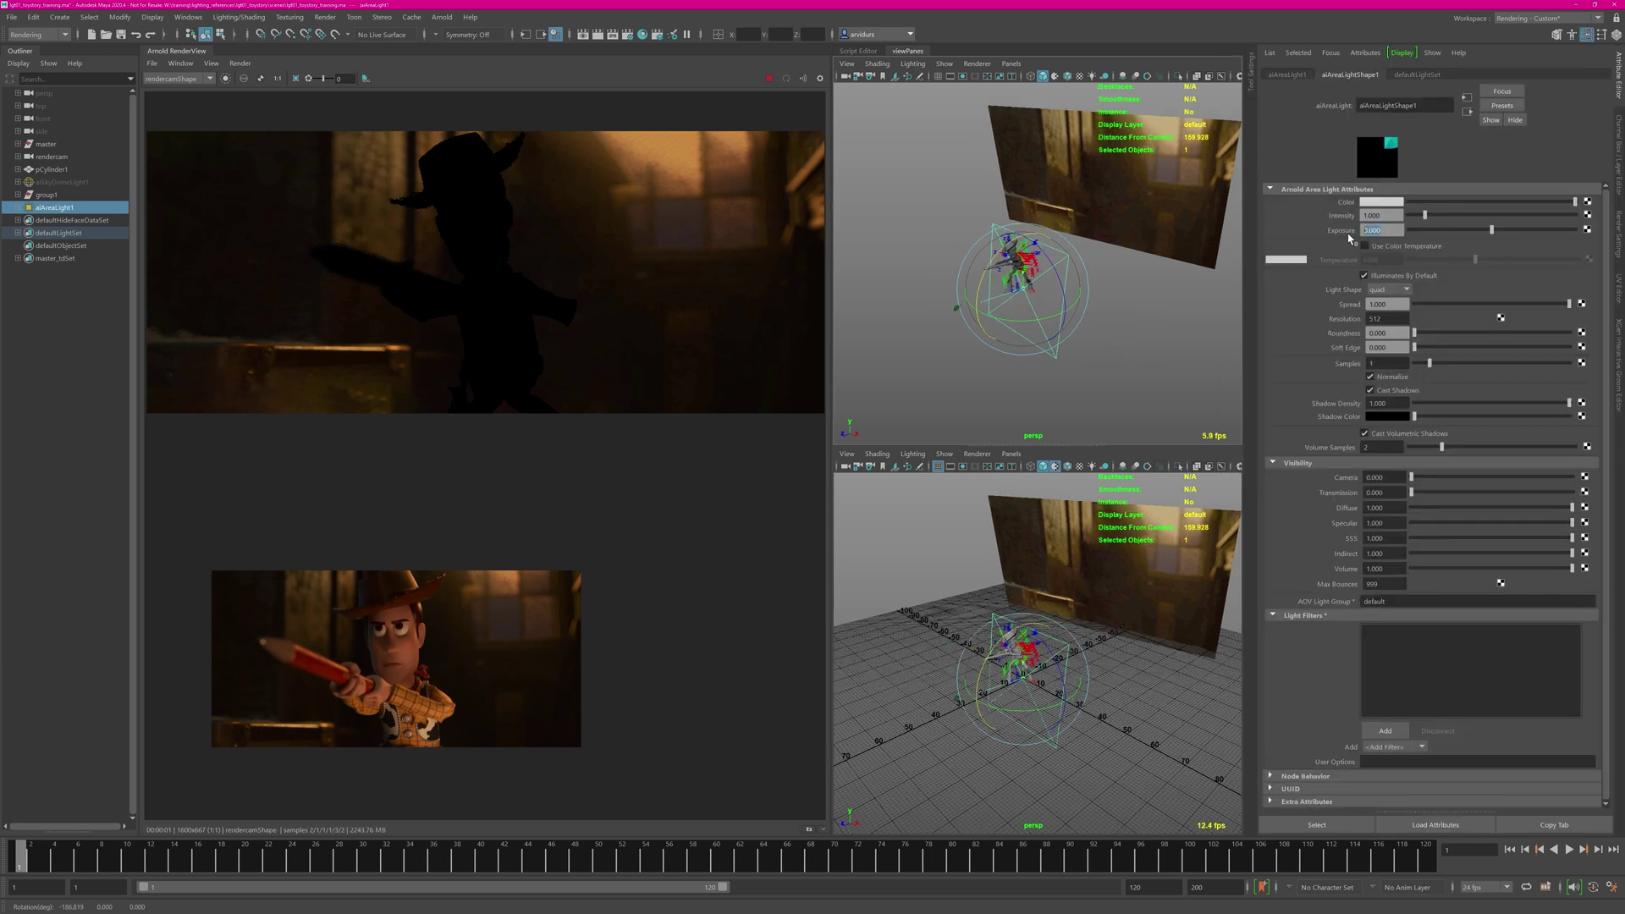
text(15)
key(Return)
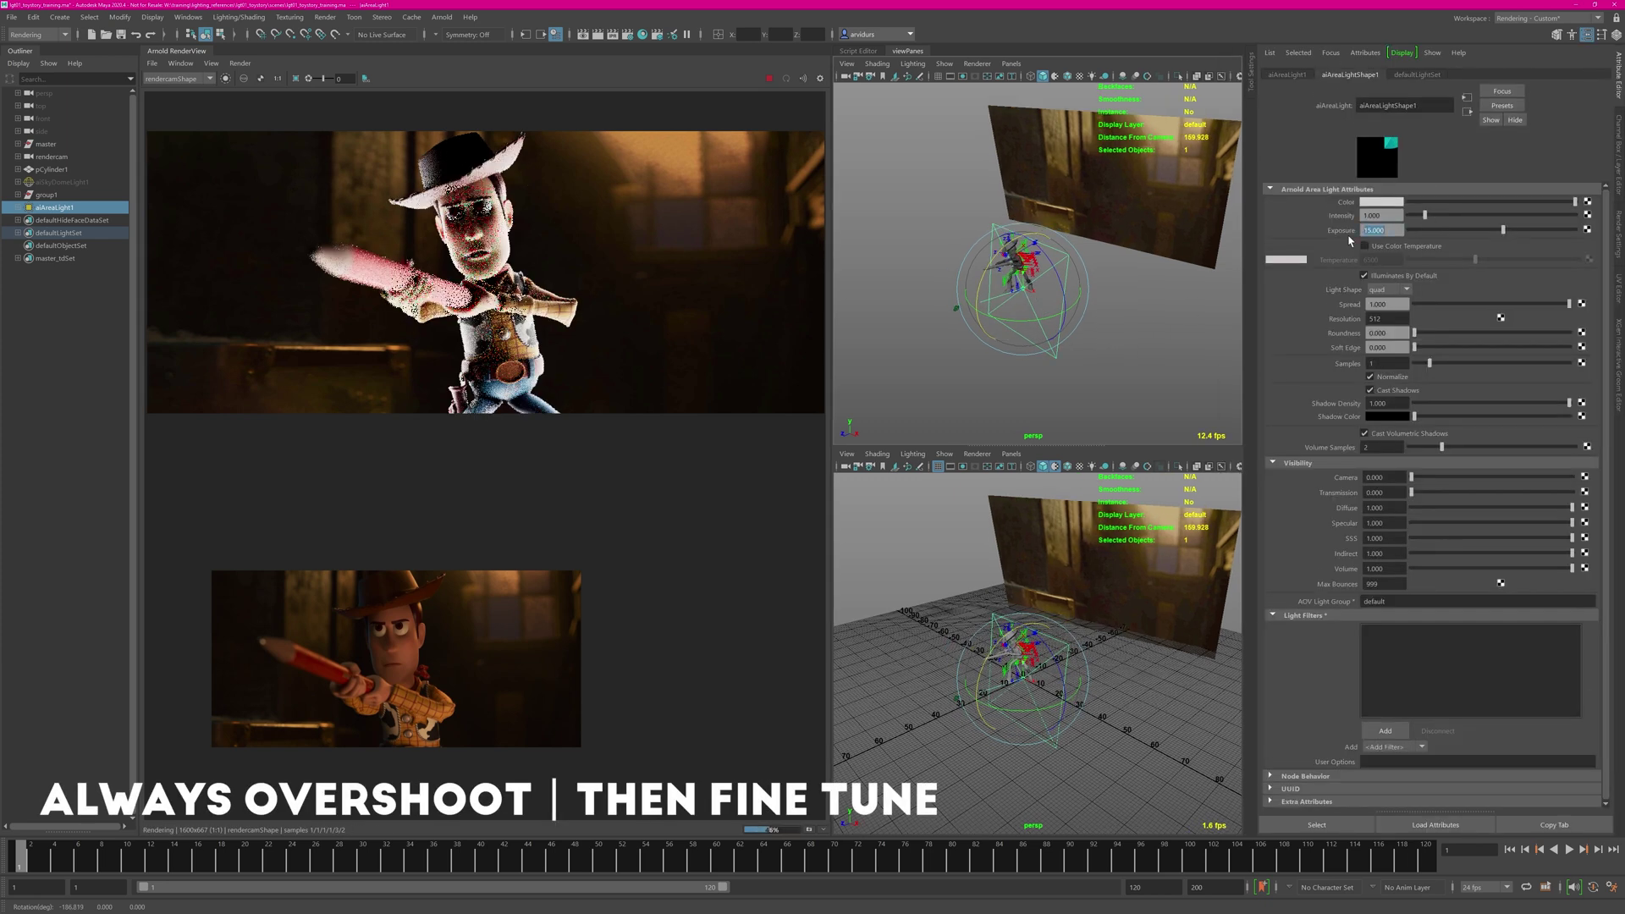
Move the area light beside the character and look through it in the lower viewport.
alt+right_drag(1053, 290, 1104, 290)
alt+drag(1015, 288, 1092, 309)
key(w)
click(1011, 453)
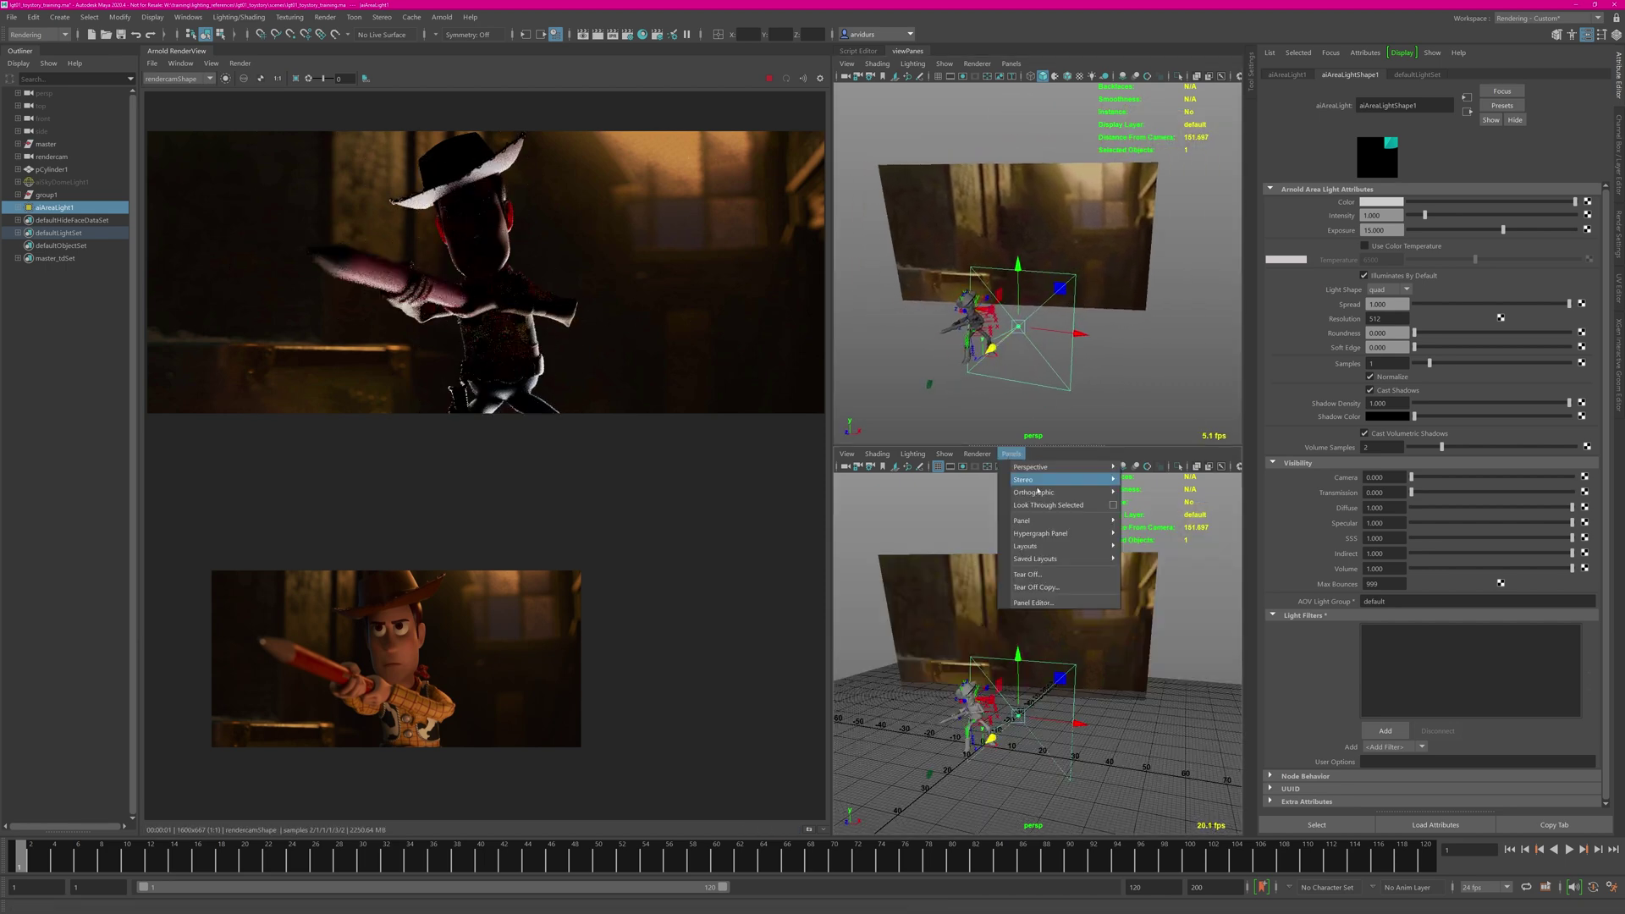
click(1042, 504)
Frame the character in the light's view and orbit it so the light shines on him from above and behind.
alt+drag(1029, 711, 1102, 613)
alt+middle_drag(1102, 613, 1131, 643)
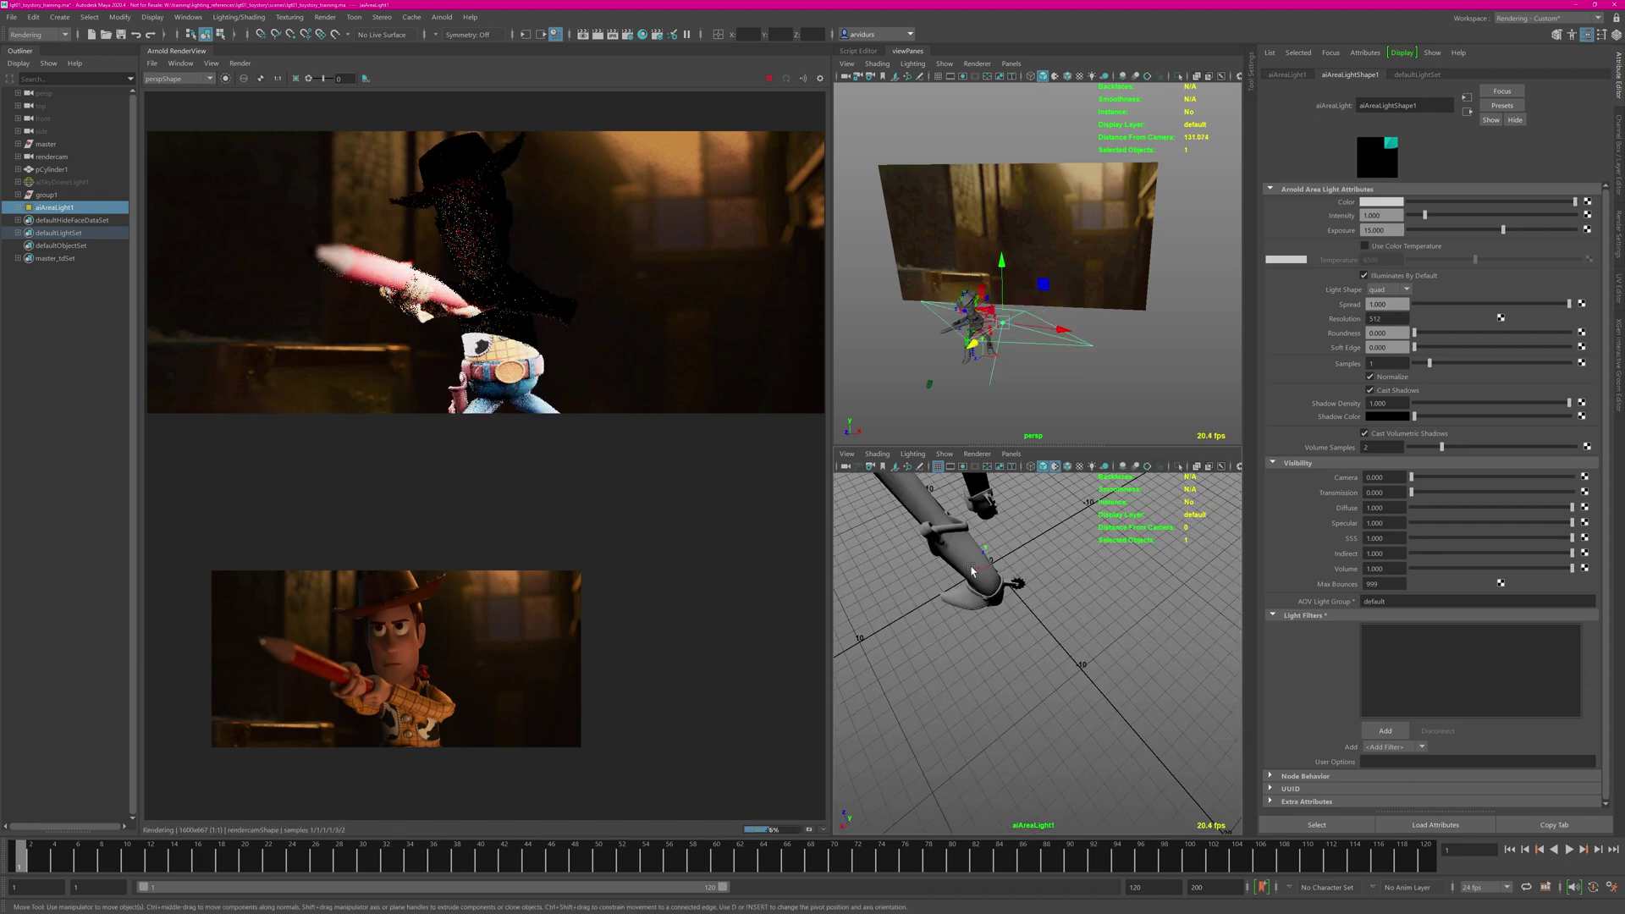
key(q)
click(986, 568)
key(f)
alt+drag(1049, 608, 1050, 555)
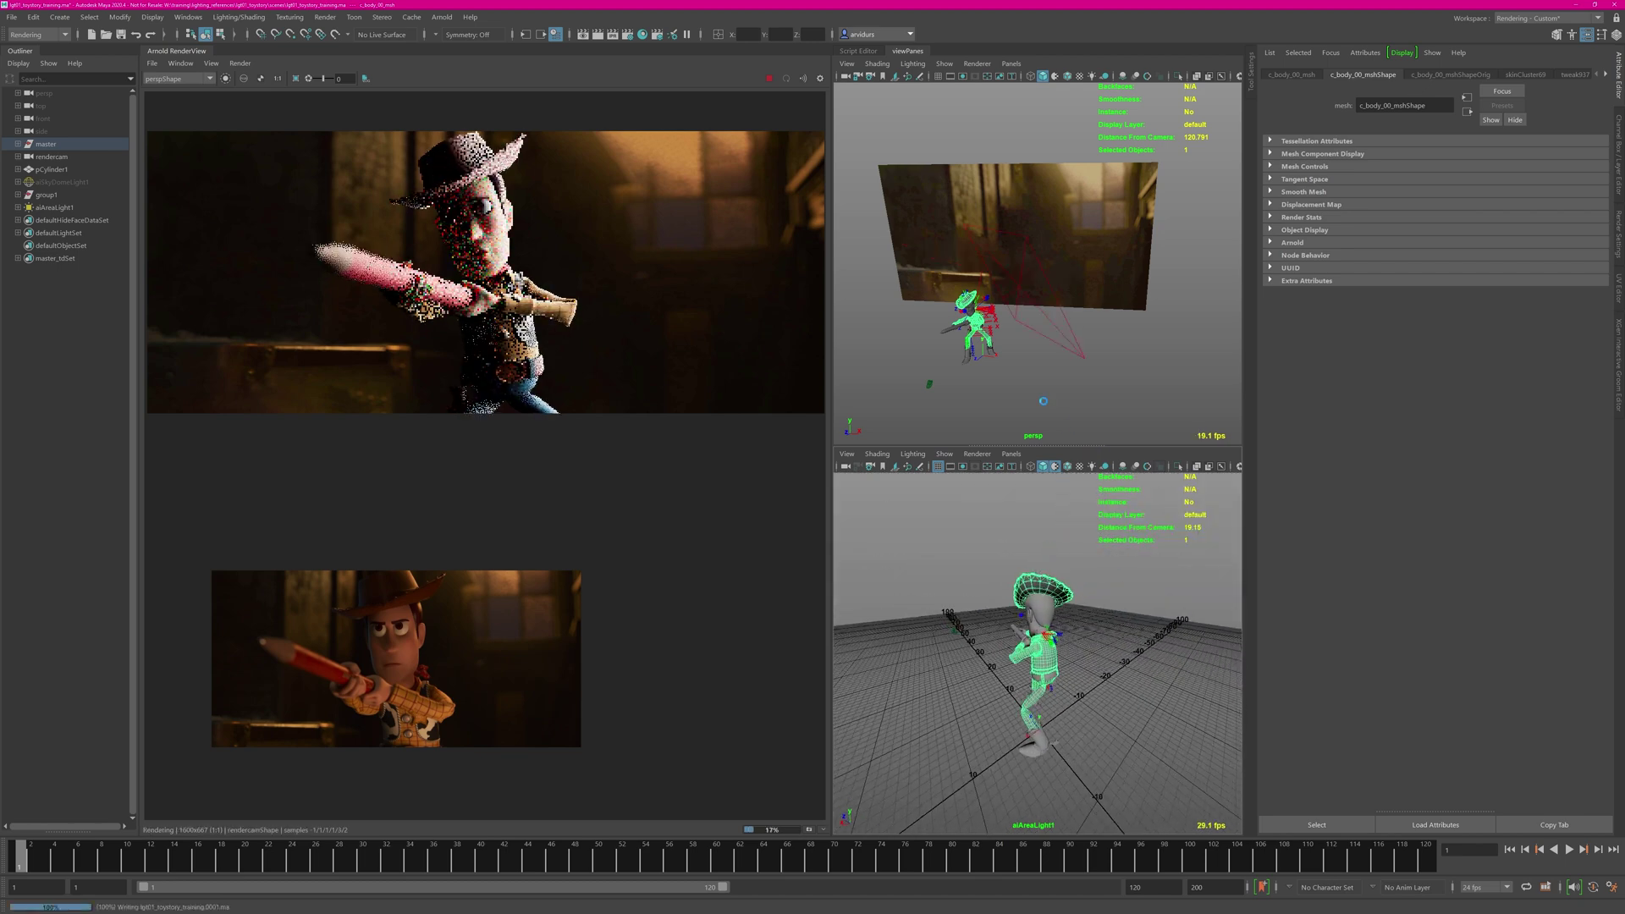
click(1068, 600)
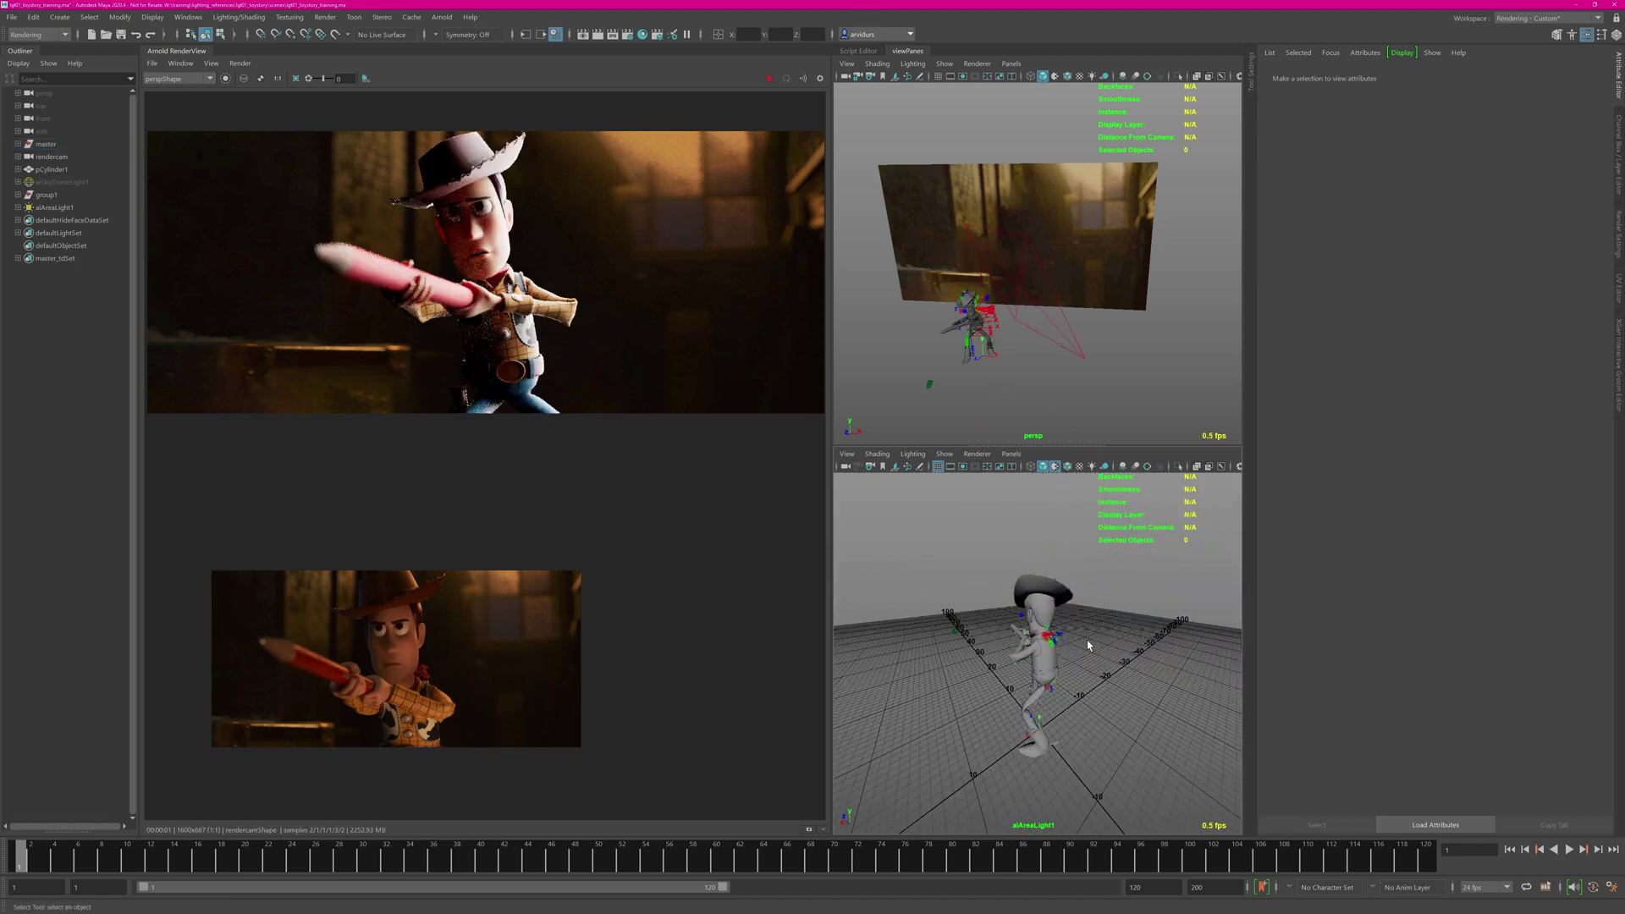
alt+drag(1087, 640, 1092, 319)
Scale the key area light down and lower its exposure to about 12.4, adjusting its aim at the character.
click(1089, 317)
key(r)
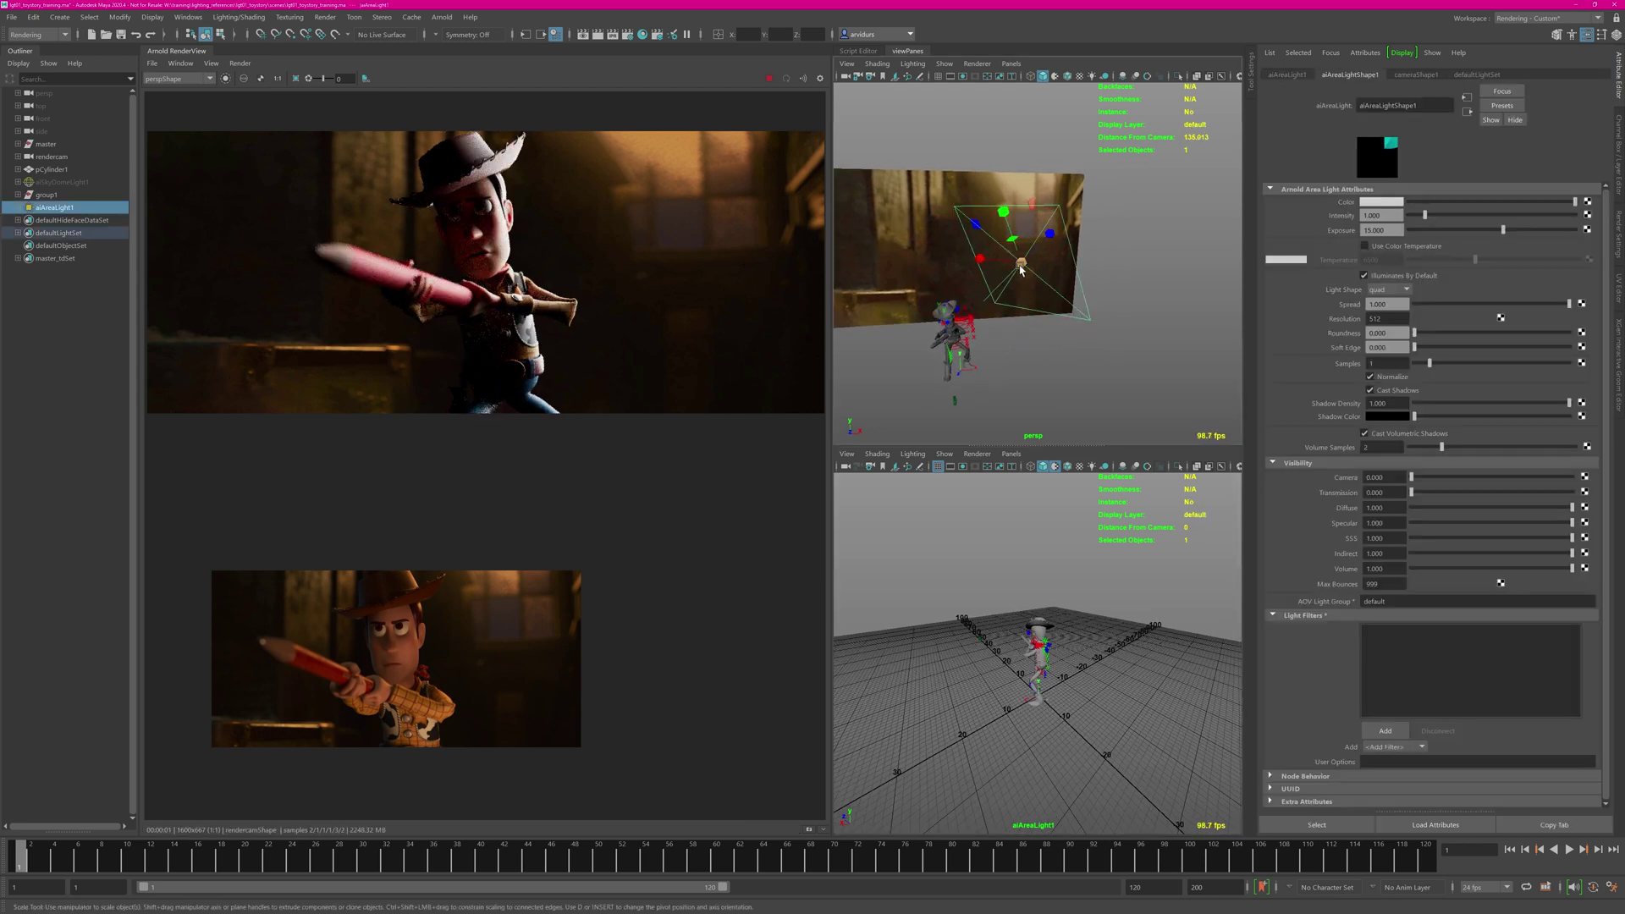
drag(1021, 269, 988, 269)
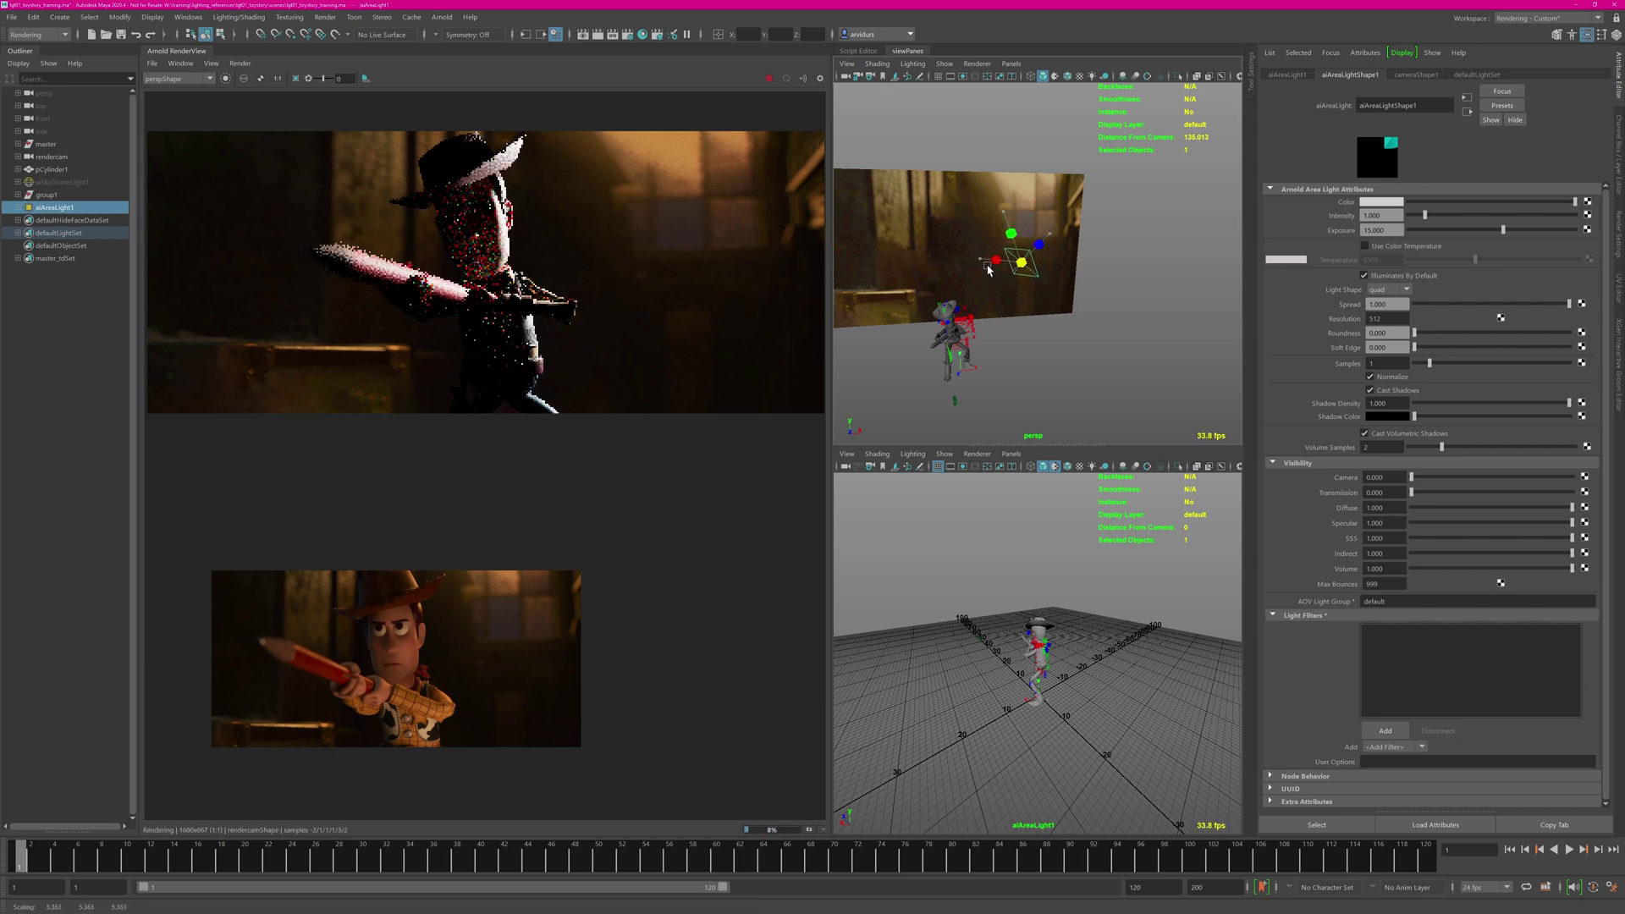
drag(1503, 230, 1491, 232)
alt+drag(1067, 572, 1049, 619)
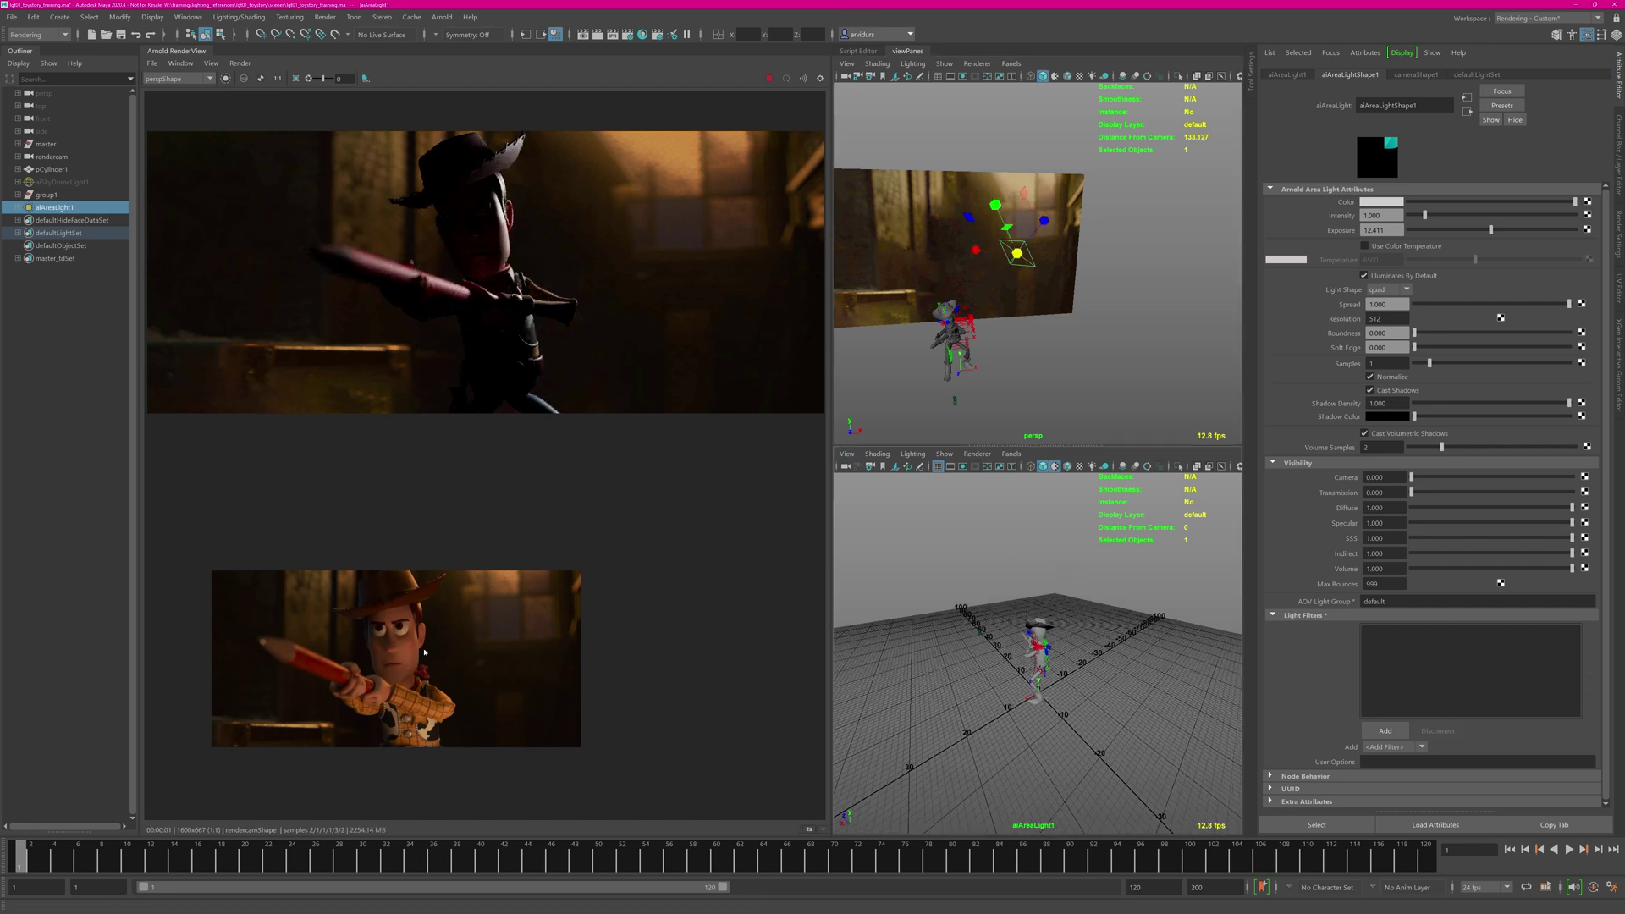
Enlarge the reference image to about the render's width and place it directly below the render.
drag(424, 652, 483, 587)
ctrl+alt+drag(492, 584, 558, 512)
drag(558, 512, 563, 554)
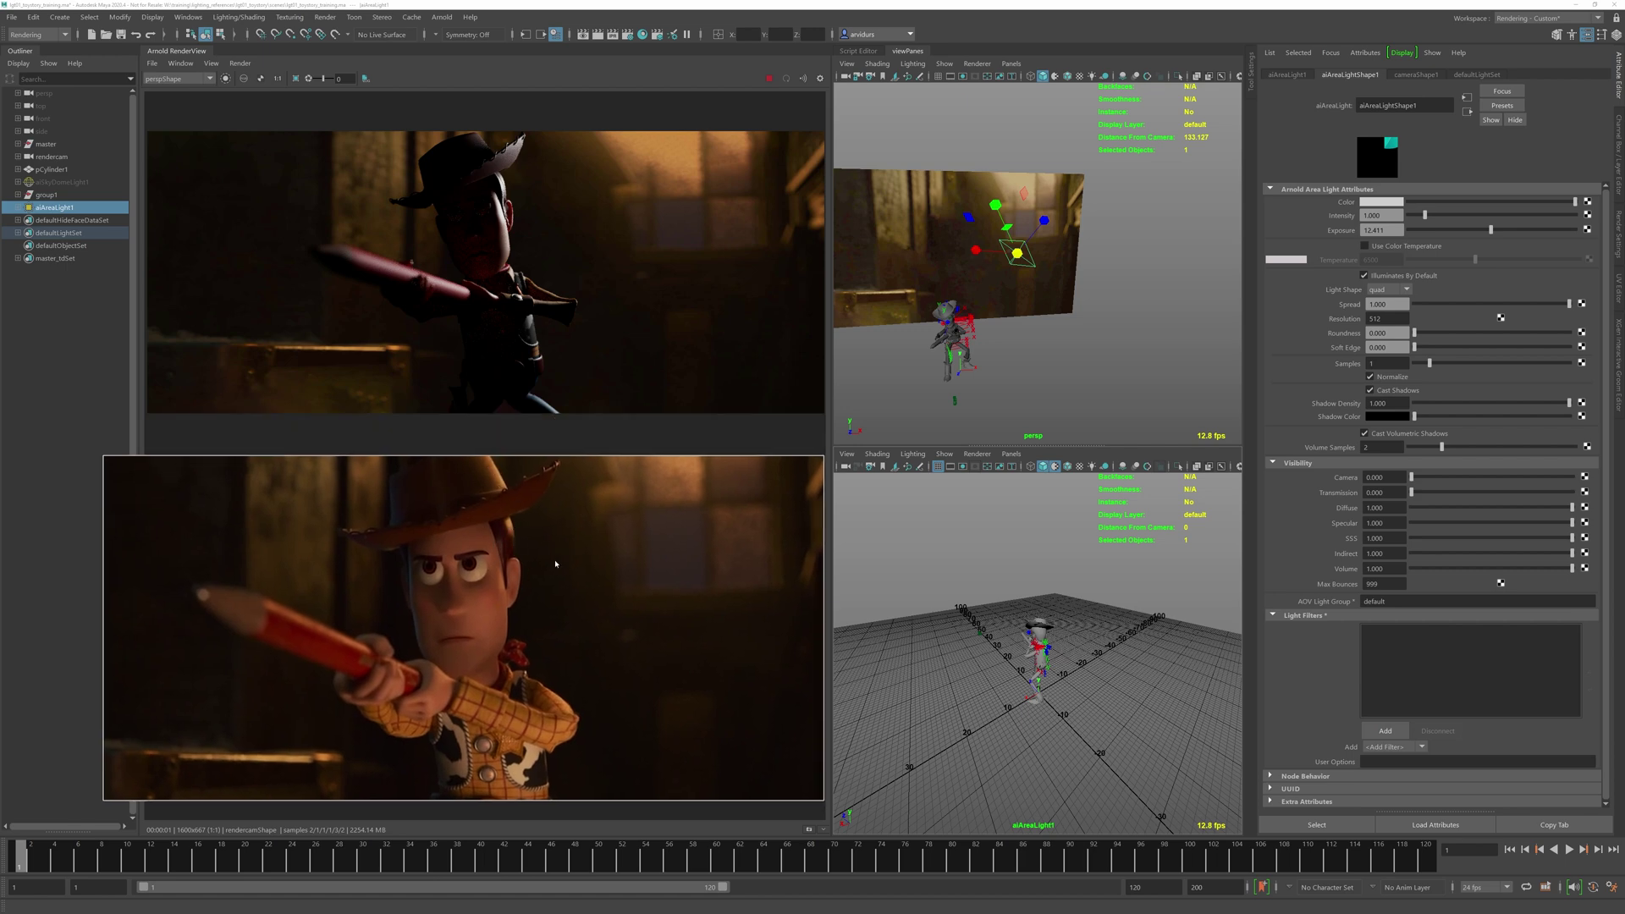
drag(555, 563, 530, 570)
Refine the key light's angle and sample its color from the character's face in the reference image.
mouse_move(1048, 622)
alt+mouse_down()
mouse_move(1044, 641)
mouse_move(1058, 634)
mouse_move(1040, 627)
alt+mouse_up()
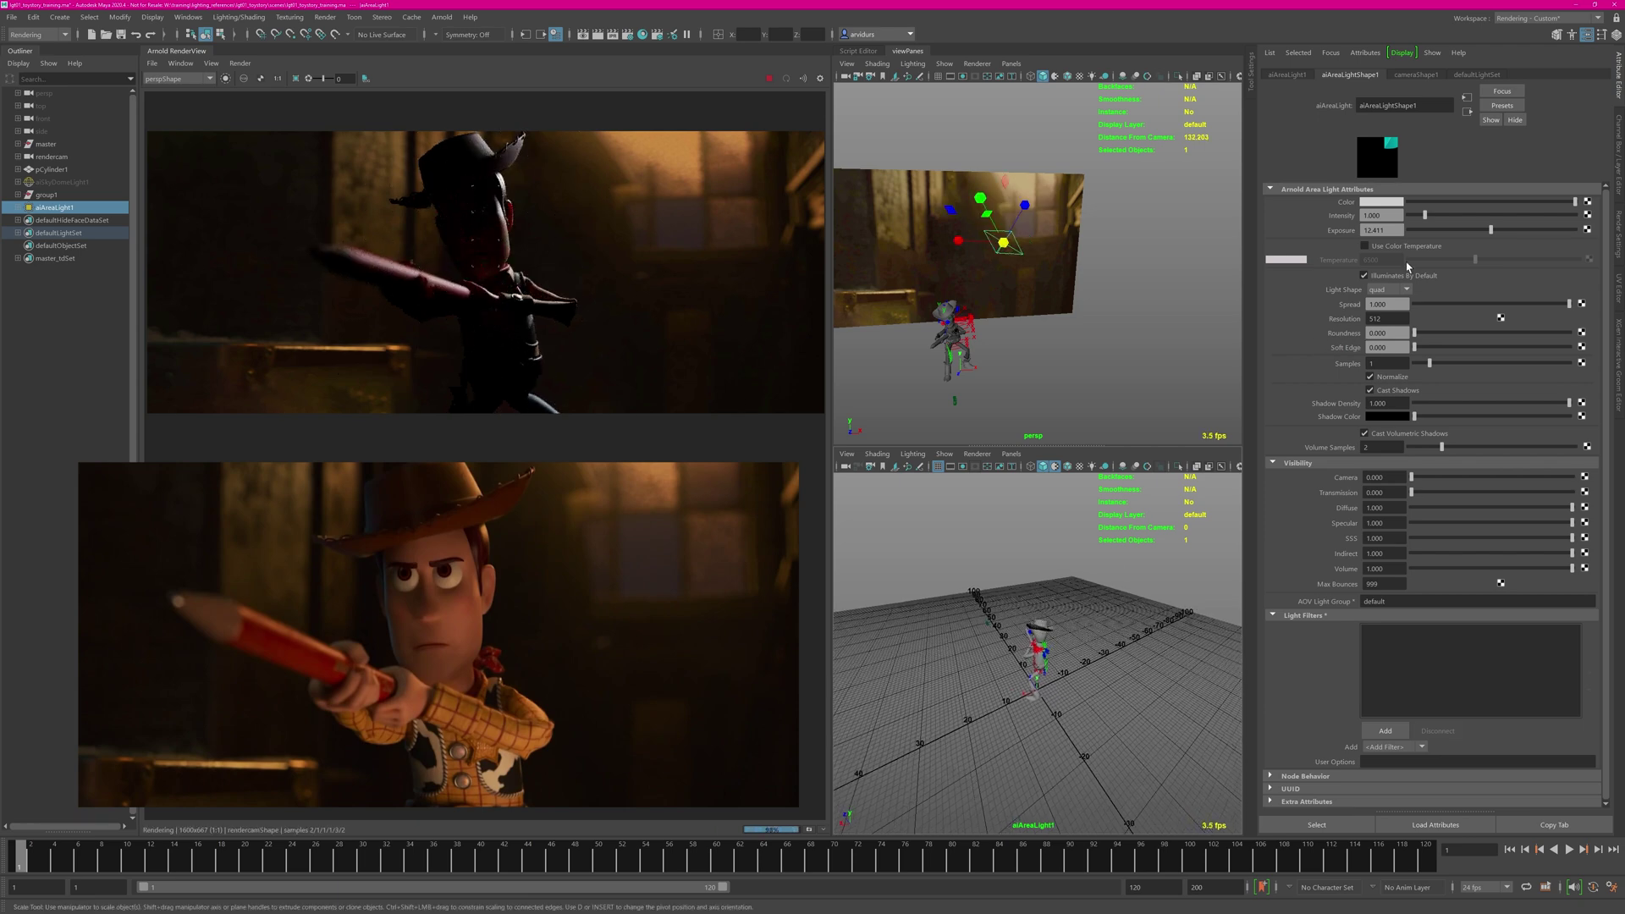
click(1382, 201)
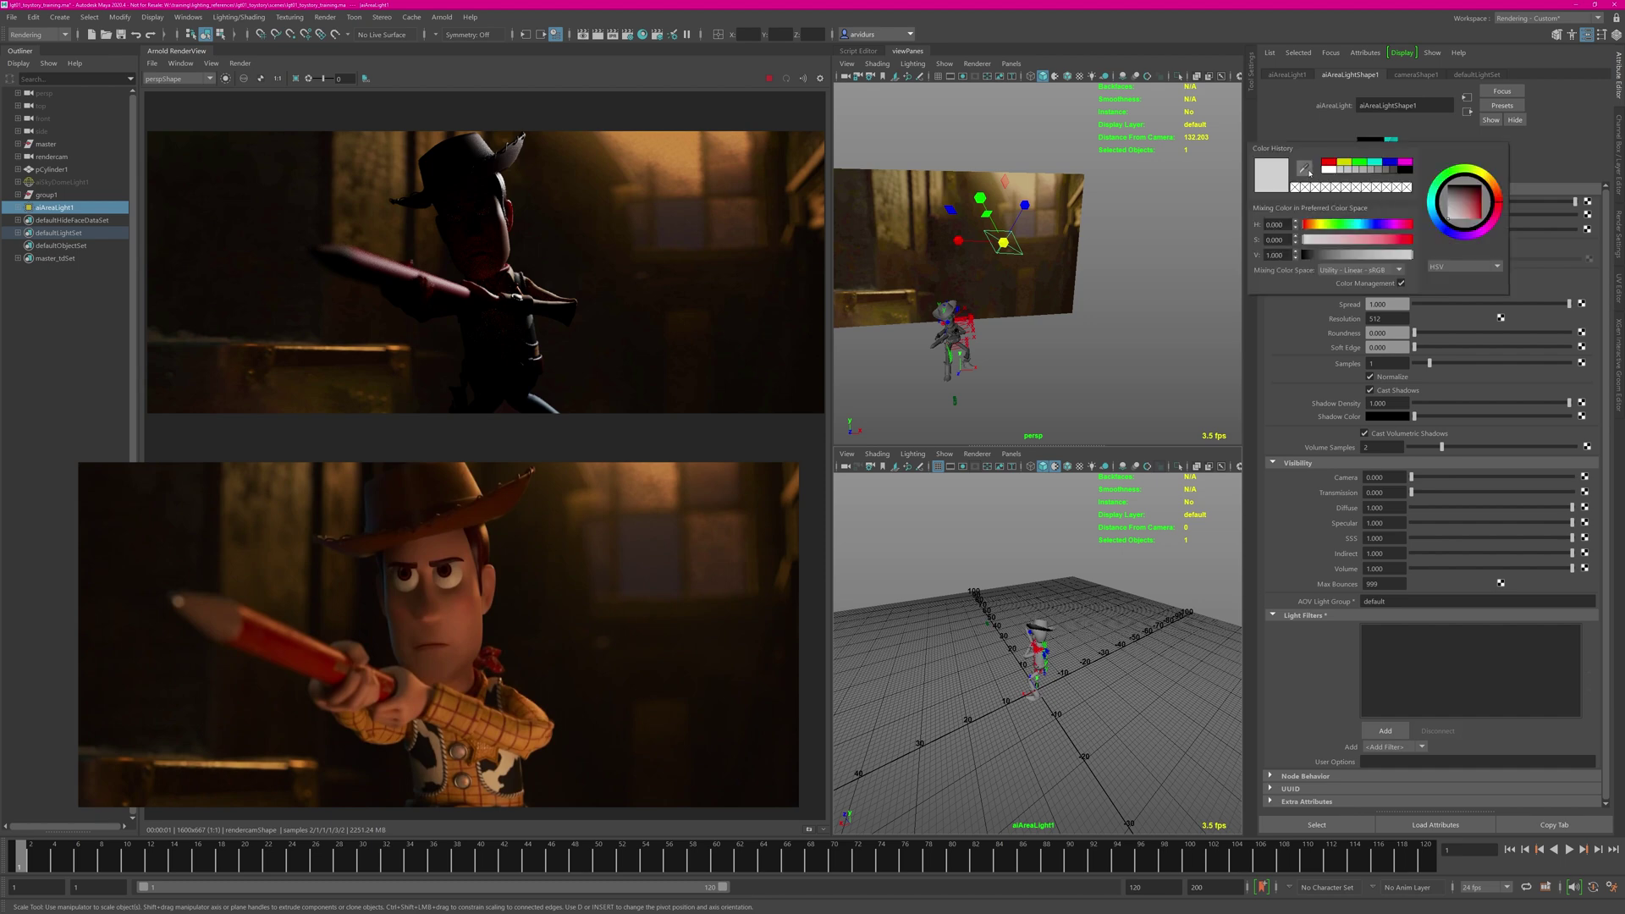
click(1306, 170)
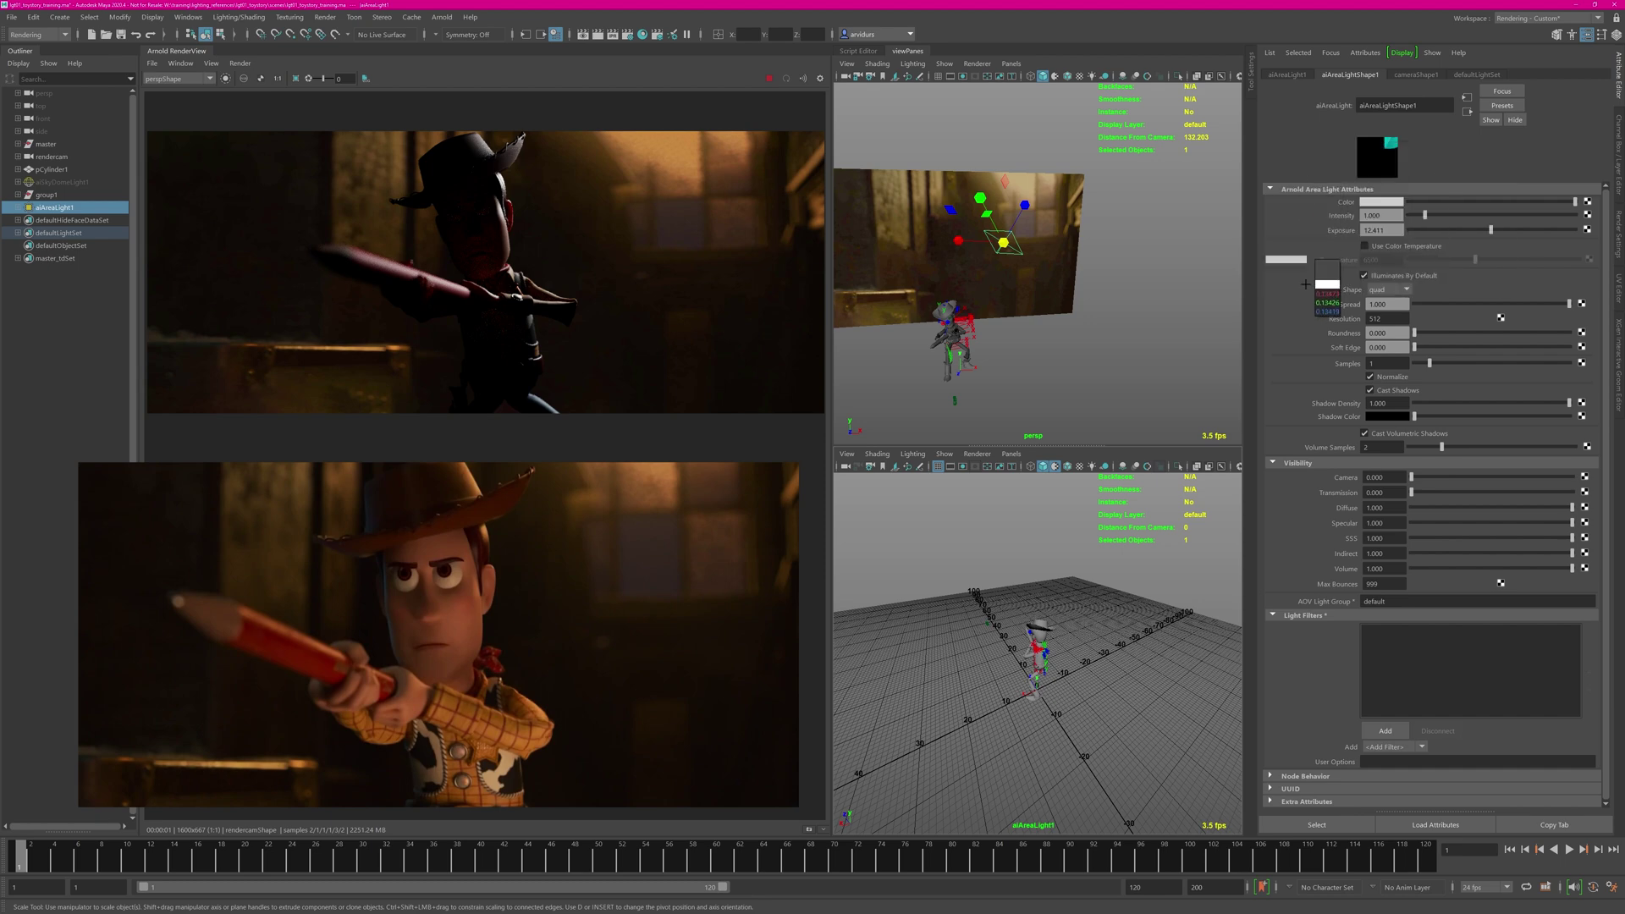
click(476, 595)
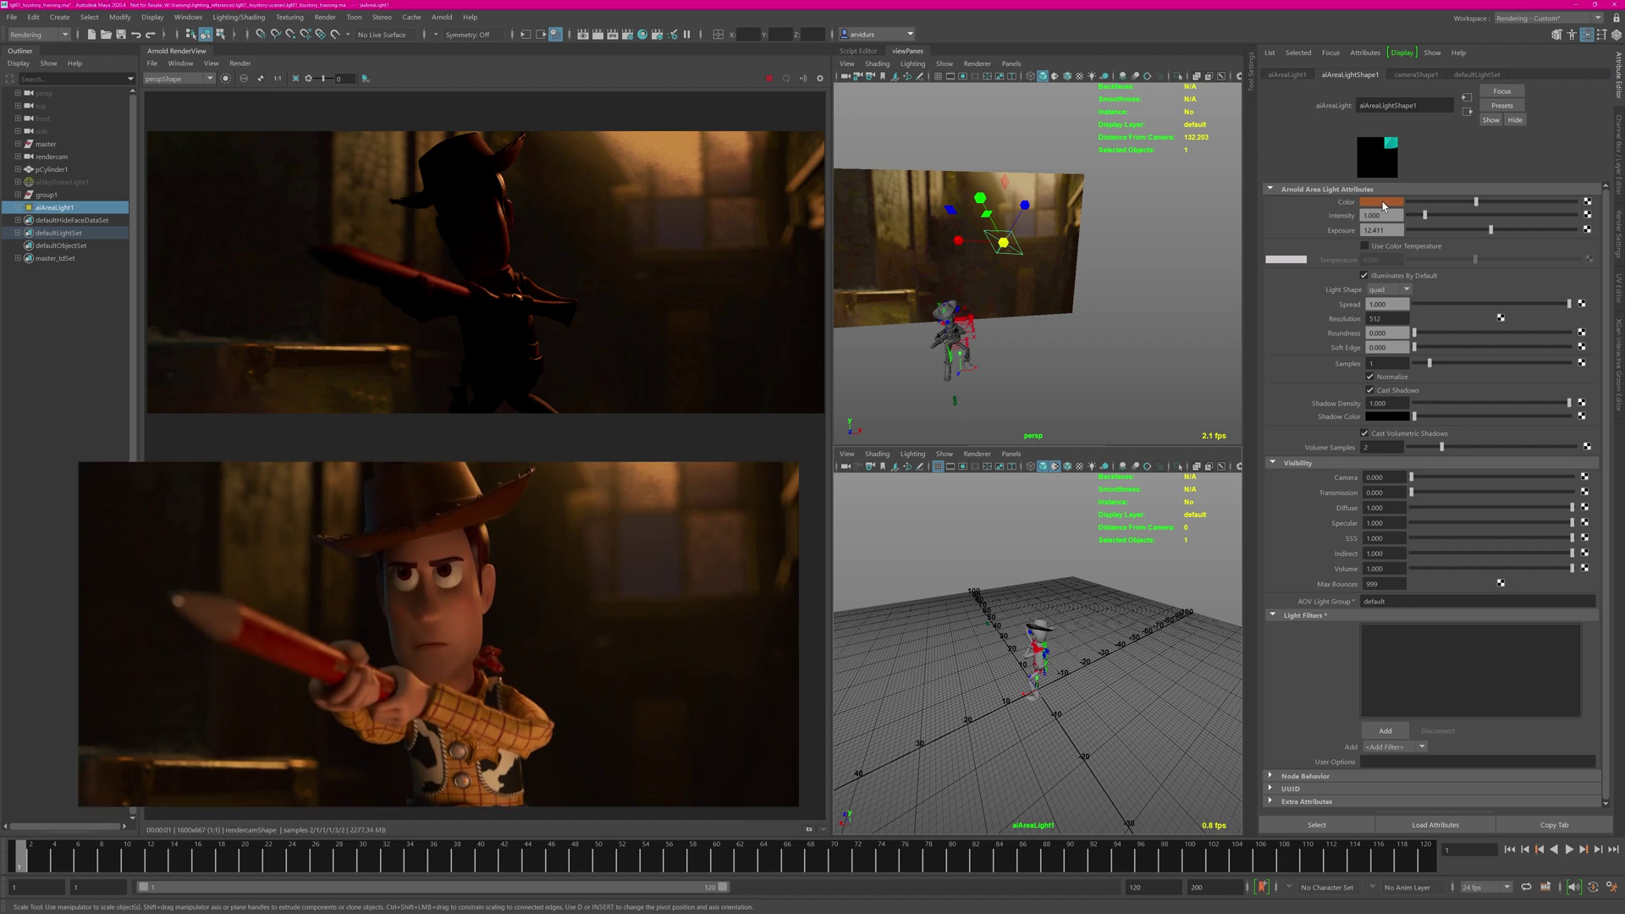
Set the light color's value to 1 with a softer yellow-orange tone, and raise the key light's exposure to about 12.77.
click(1381, 202)
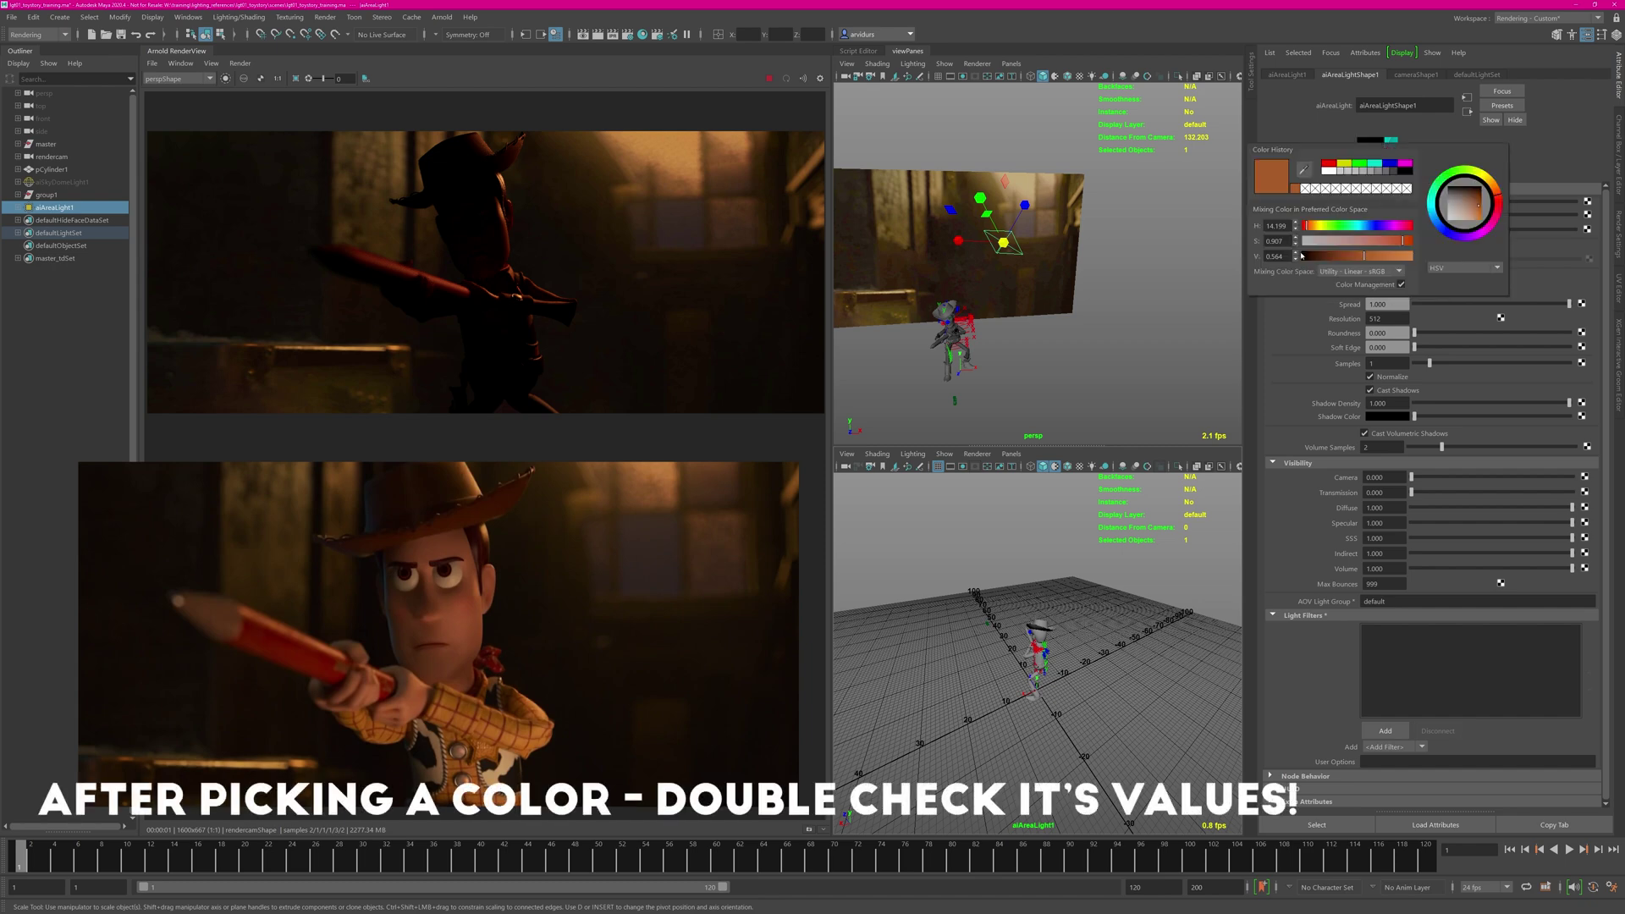
text(1)
click(1283, 241)
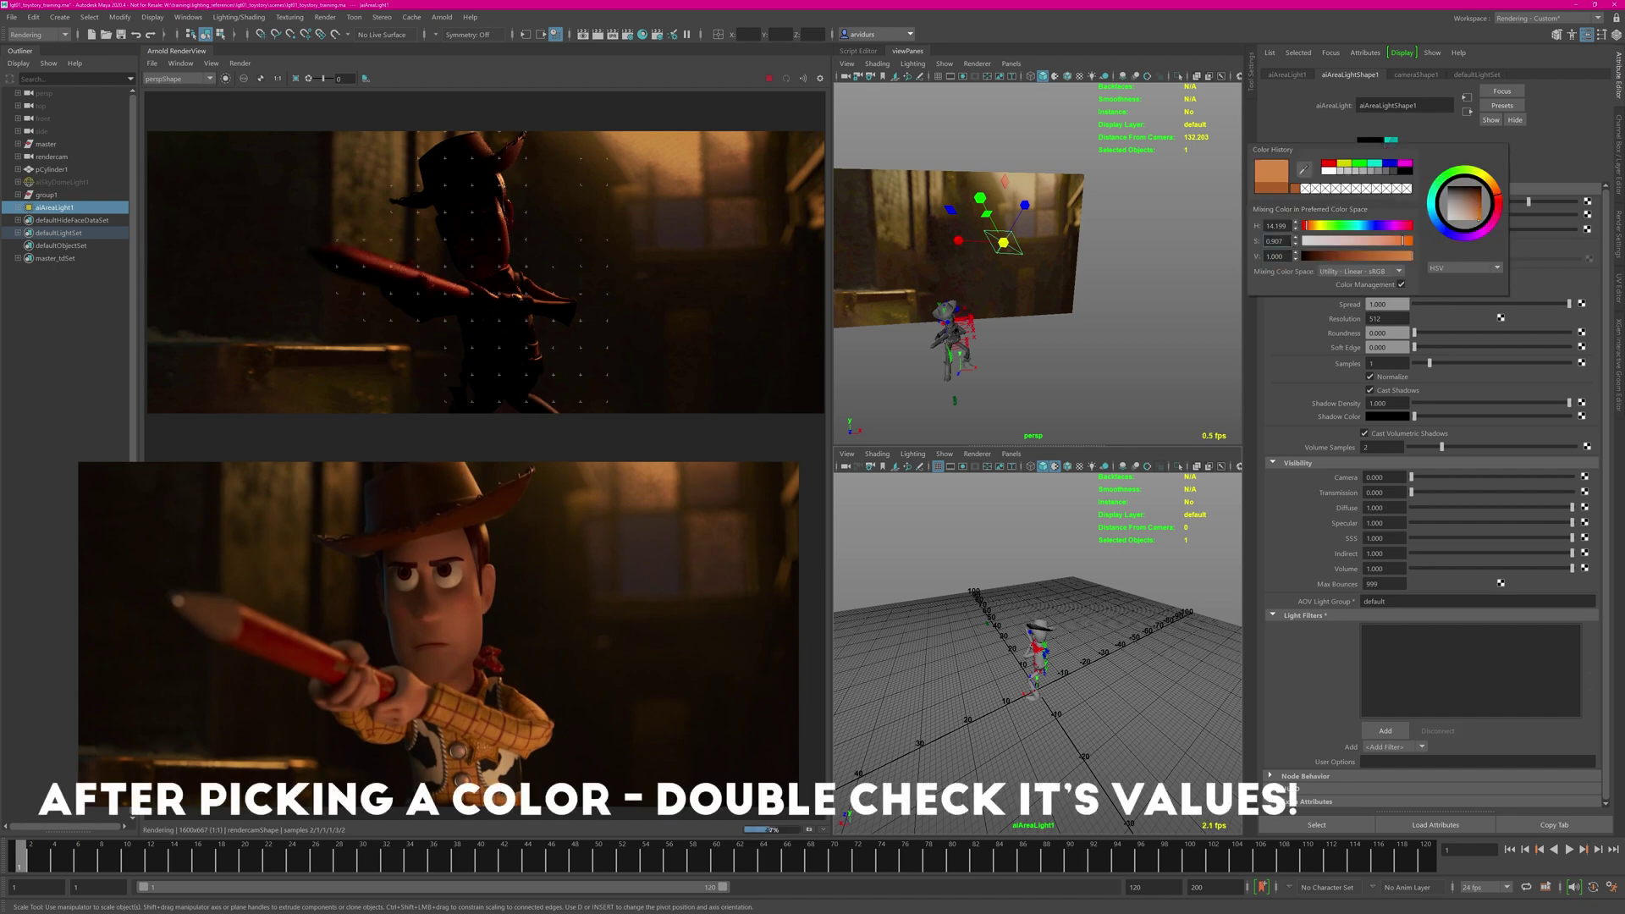
drag(1401, 242, 1388, 243)
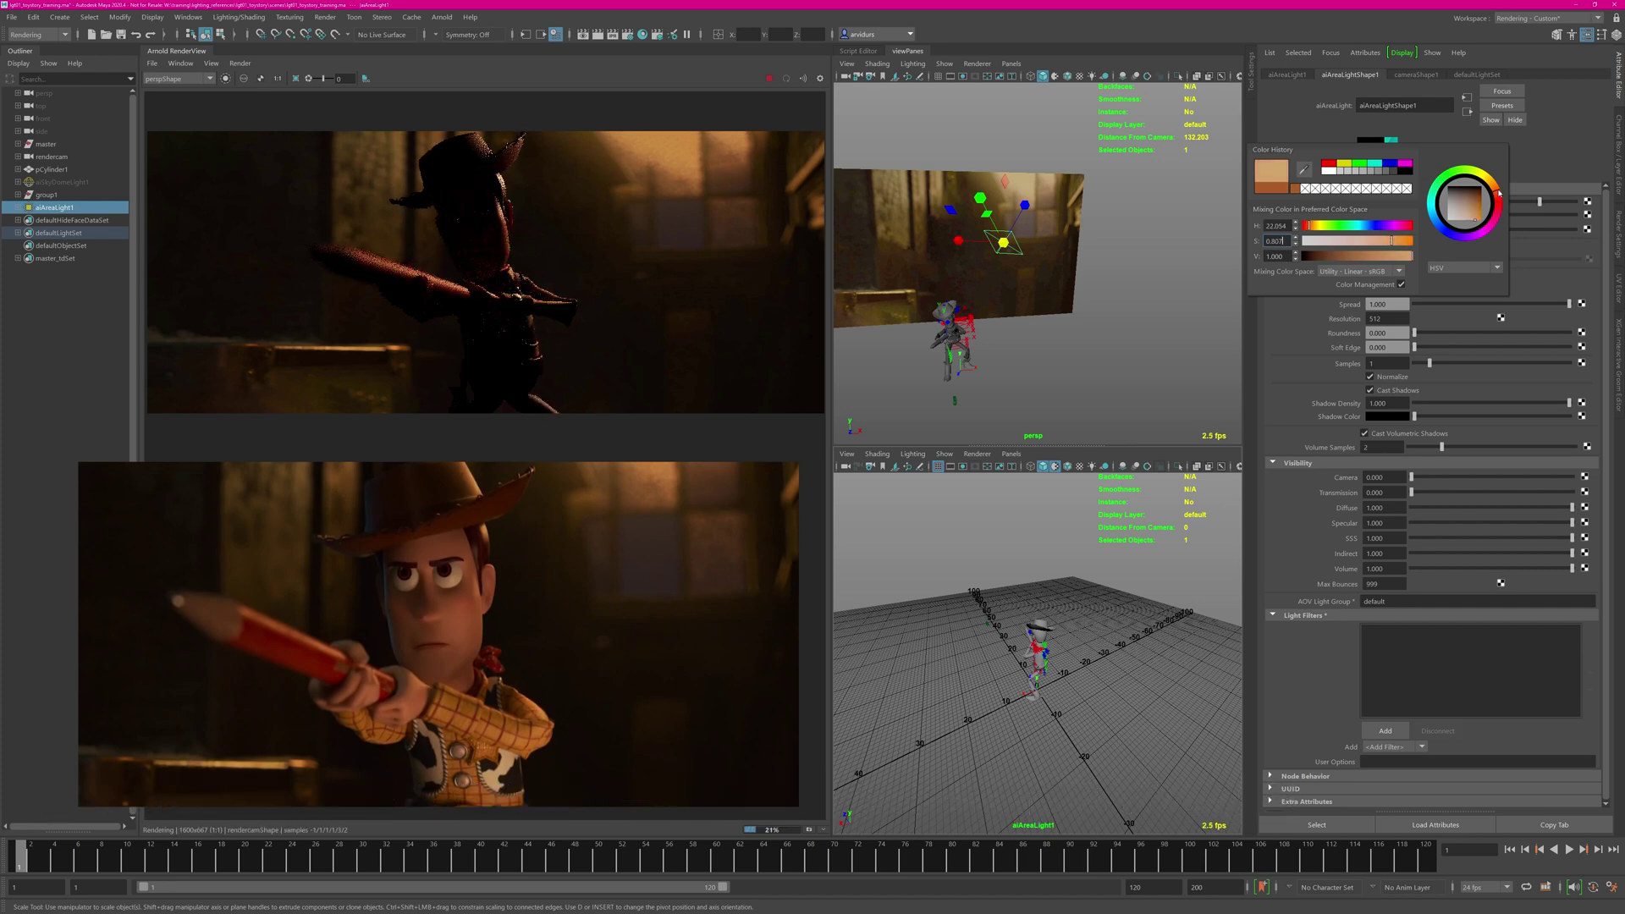
drag(1497, 189, 1496, 188)
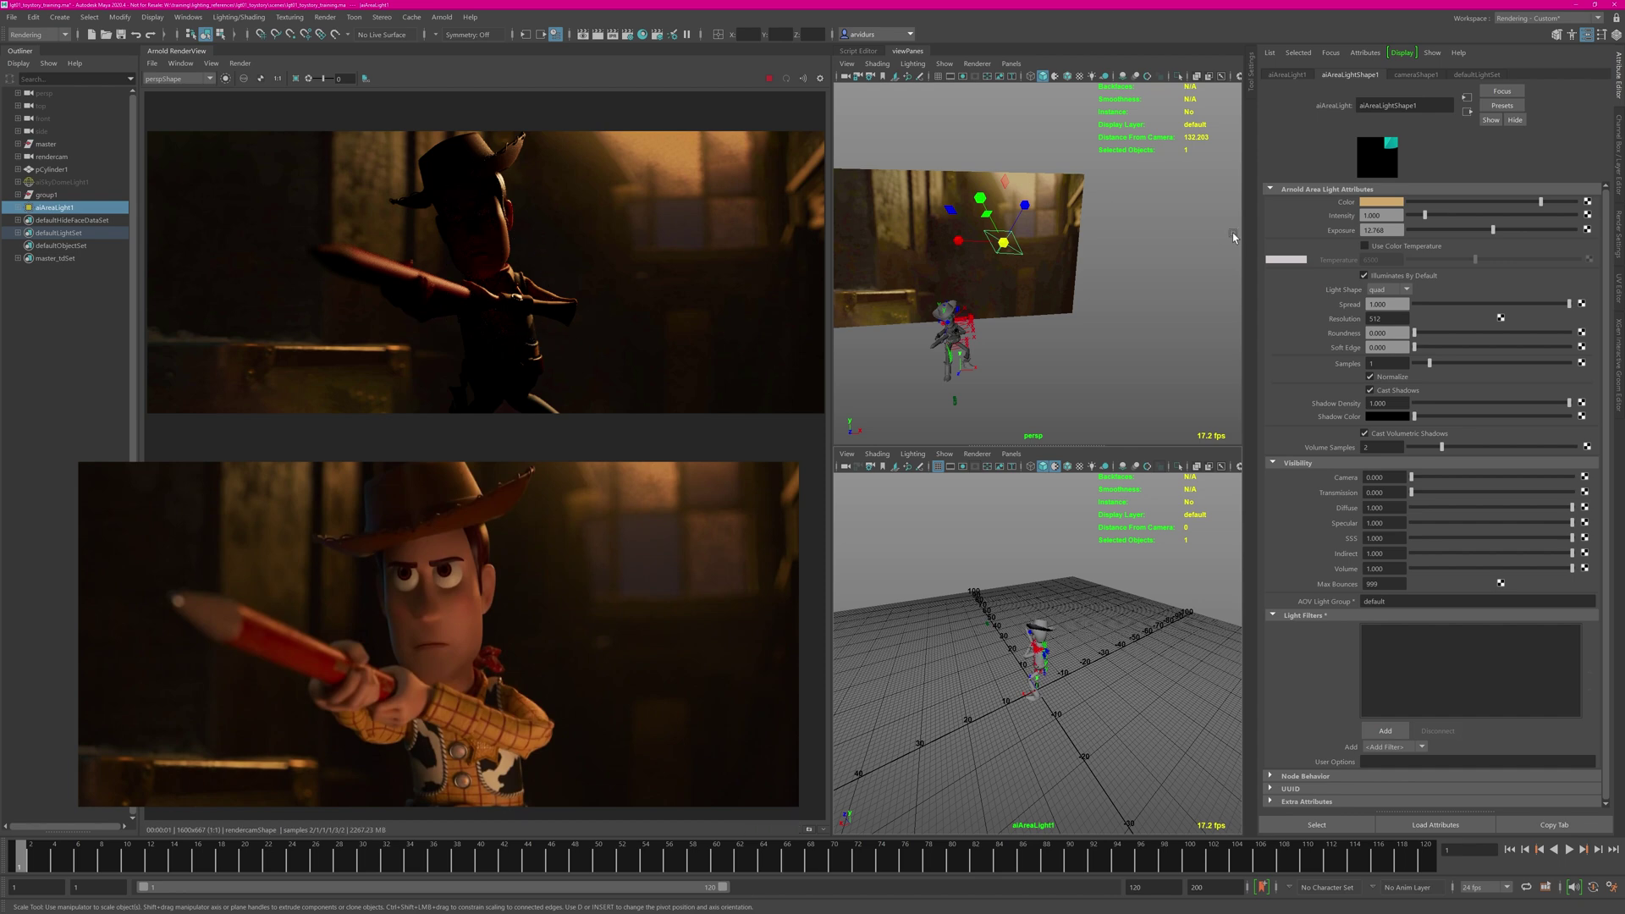
Scale up the key area light to soften its shadows and deselect it.
drag(1005, 246, 1064, 243)
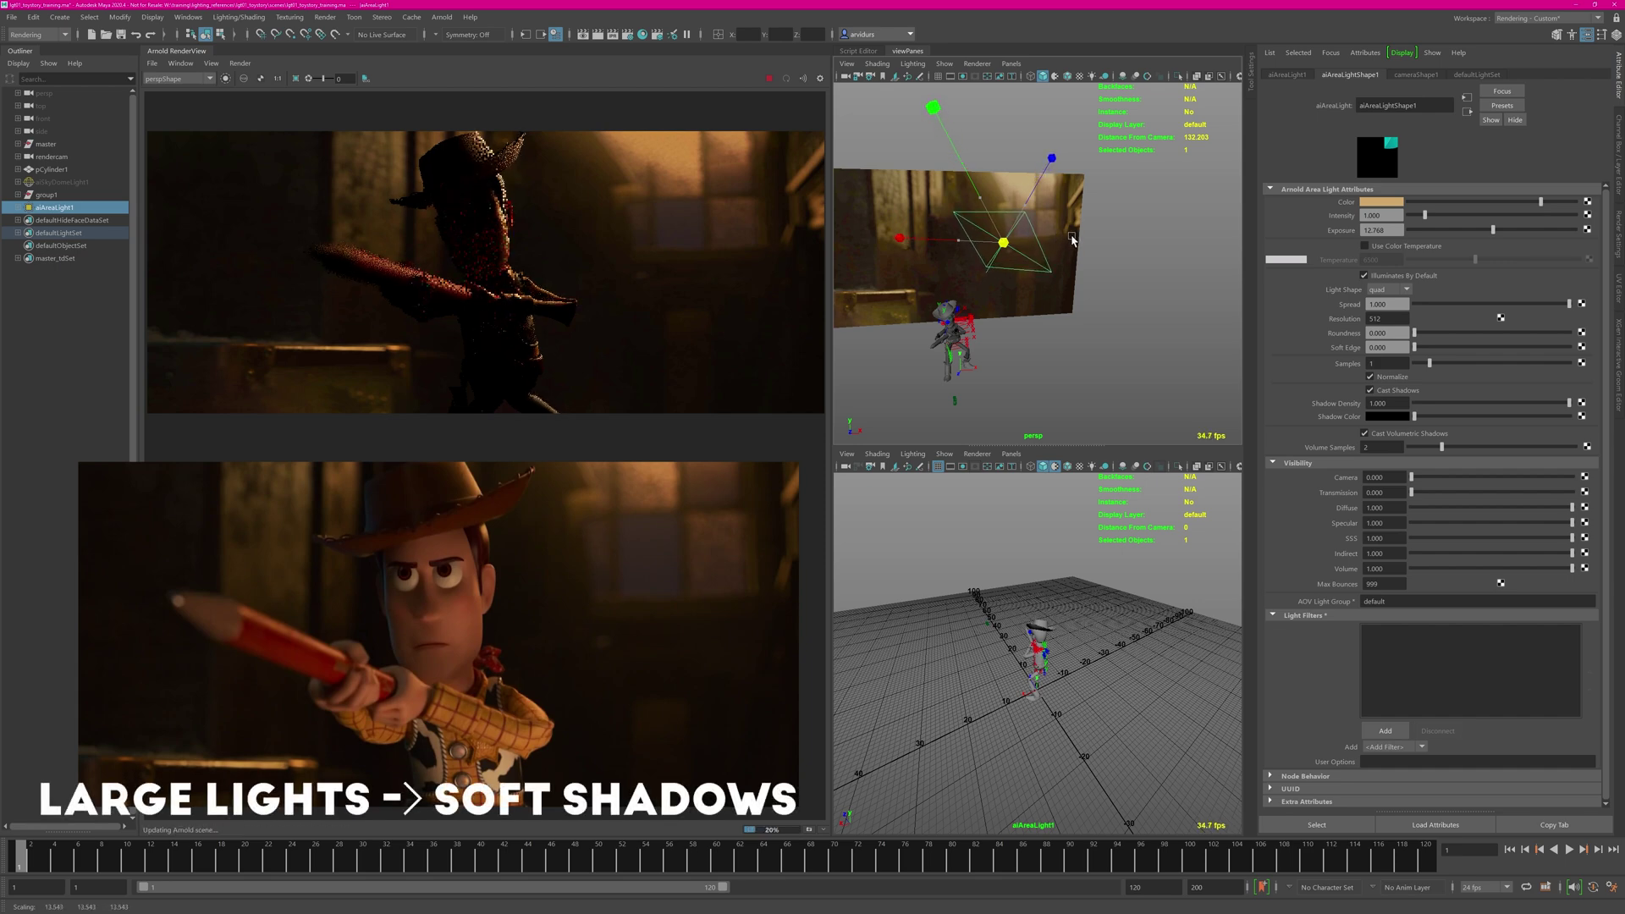
drag(1071, 237, 1072, 237)
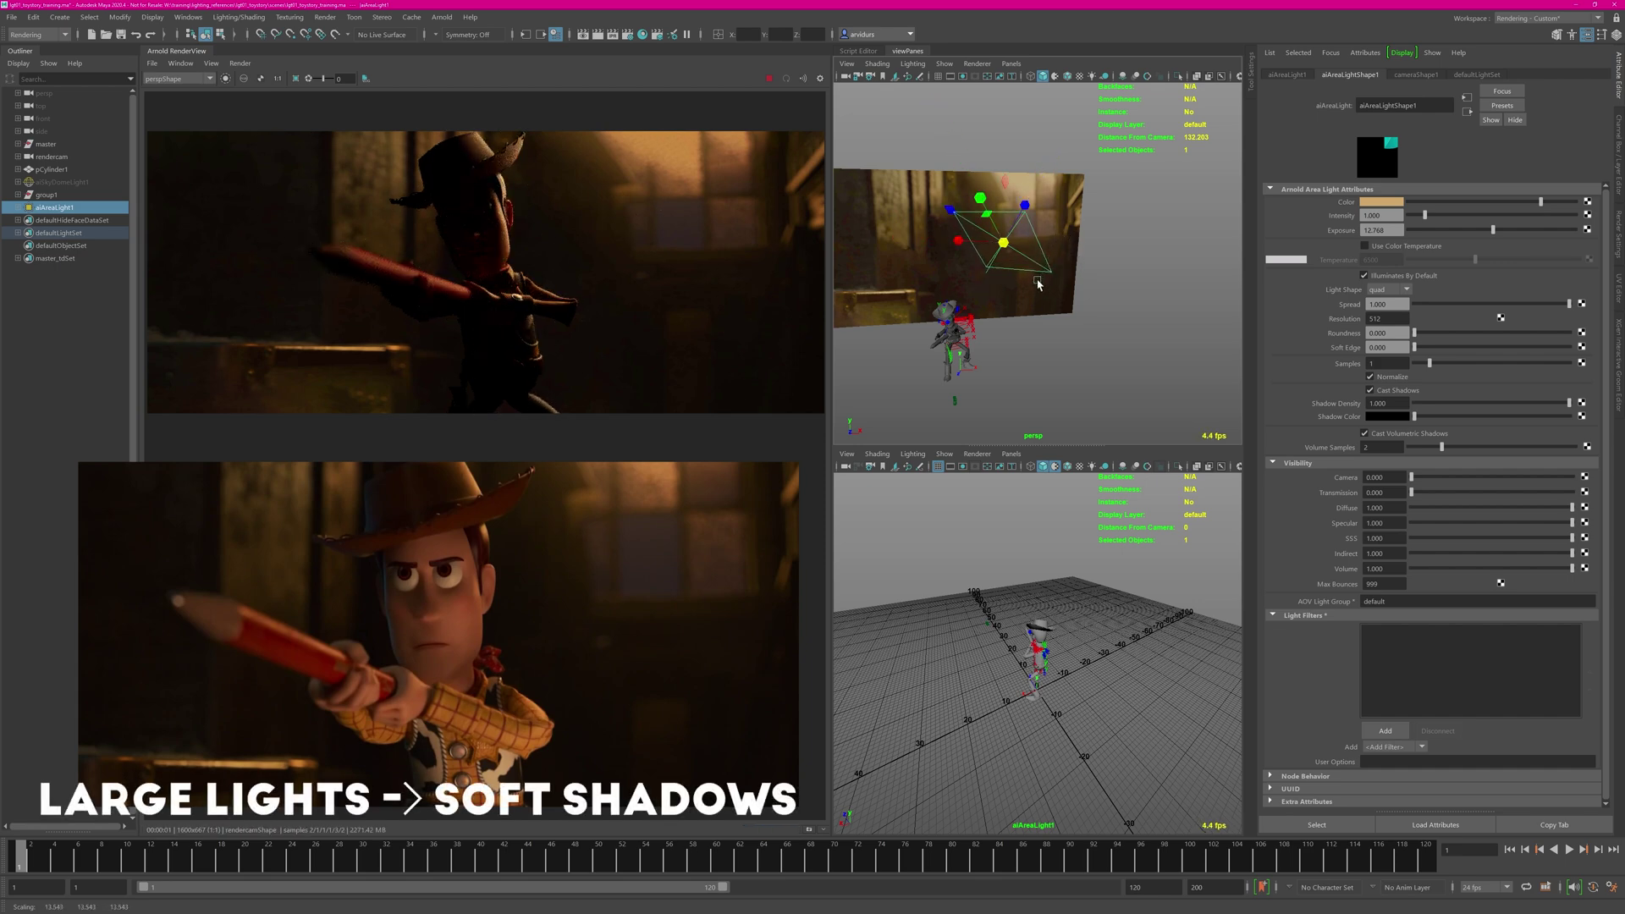
click(1074, 359)
Add a second Arnold area light for the rim and look through it in the lower viewport.
alt+drag(1037, 329, 1066, 320)
click(442, 17)
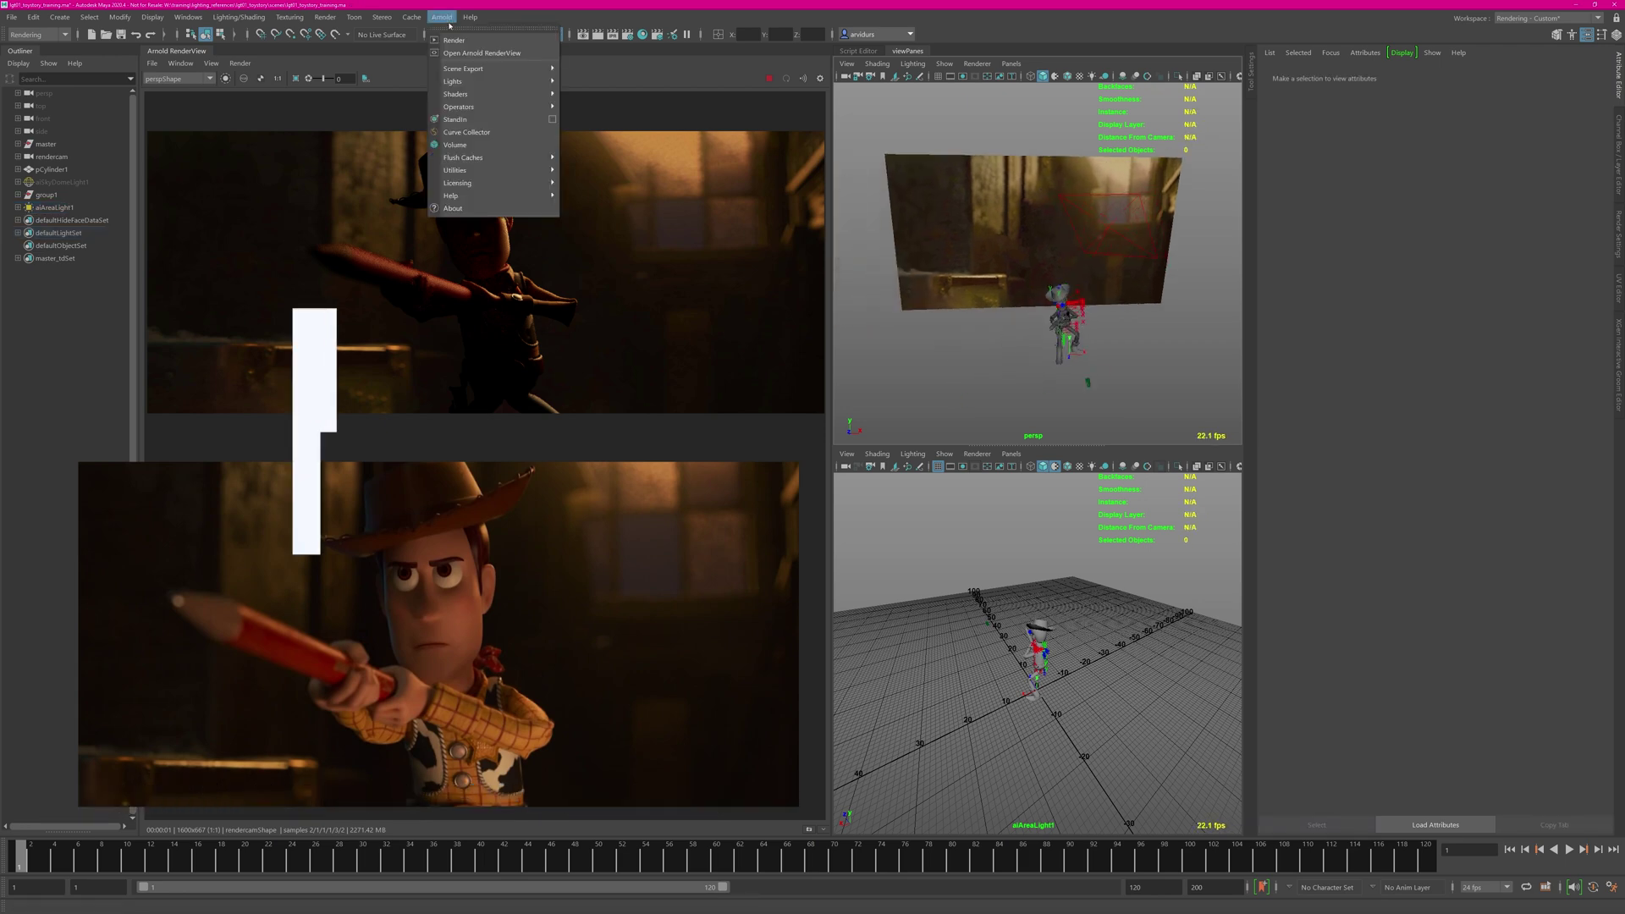
mouse_move(499, 80)
click(592, 80)
alt+drag(1140, 314, 1098, 295)
click(1011, 453)
click(1023, 507)
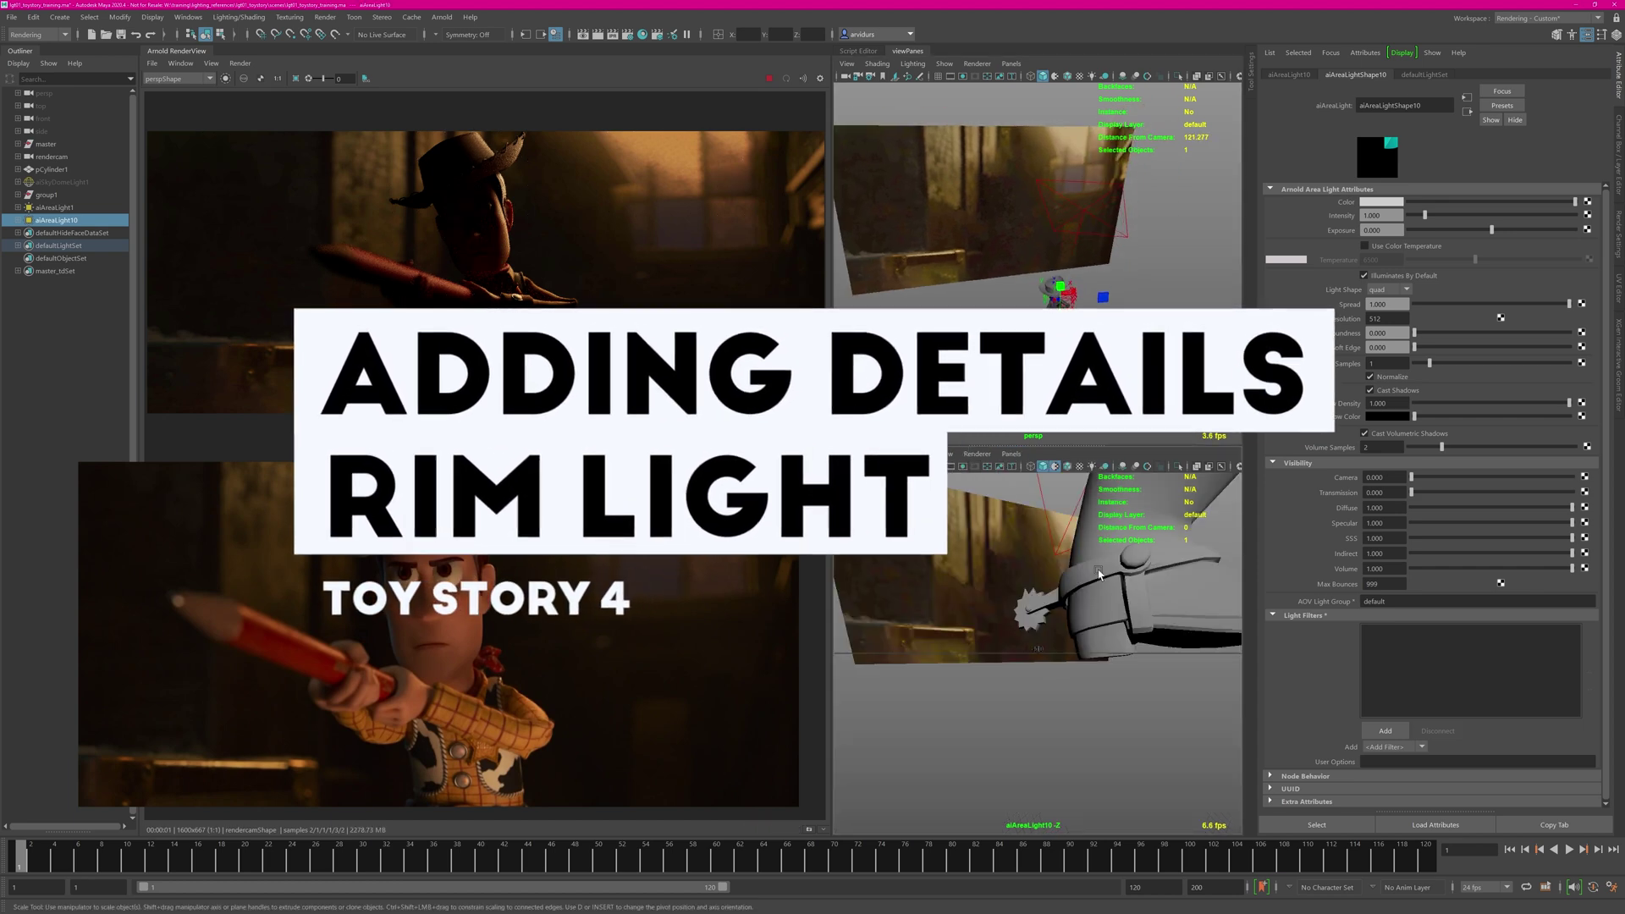
Frame the character in the second light's view and orbit it to aim the rim light at him from behind.
click(1119, 534)
key(f)
alt+drag(882, 508, 1054, 586)
key(q)
alt+right_drag(995, 299, 1079, 331)
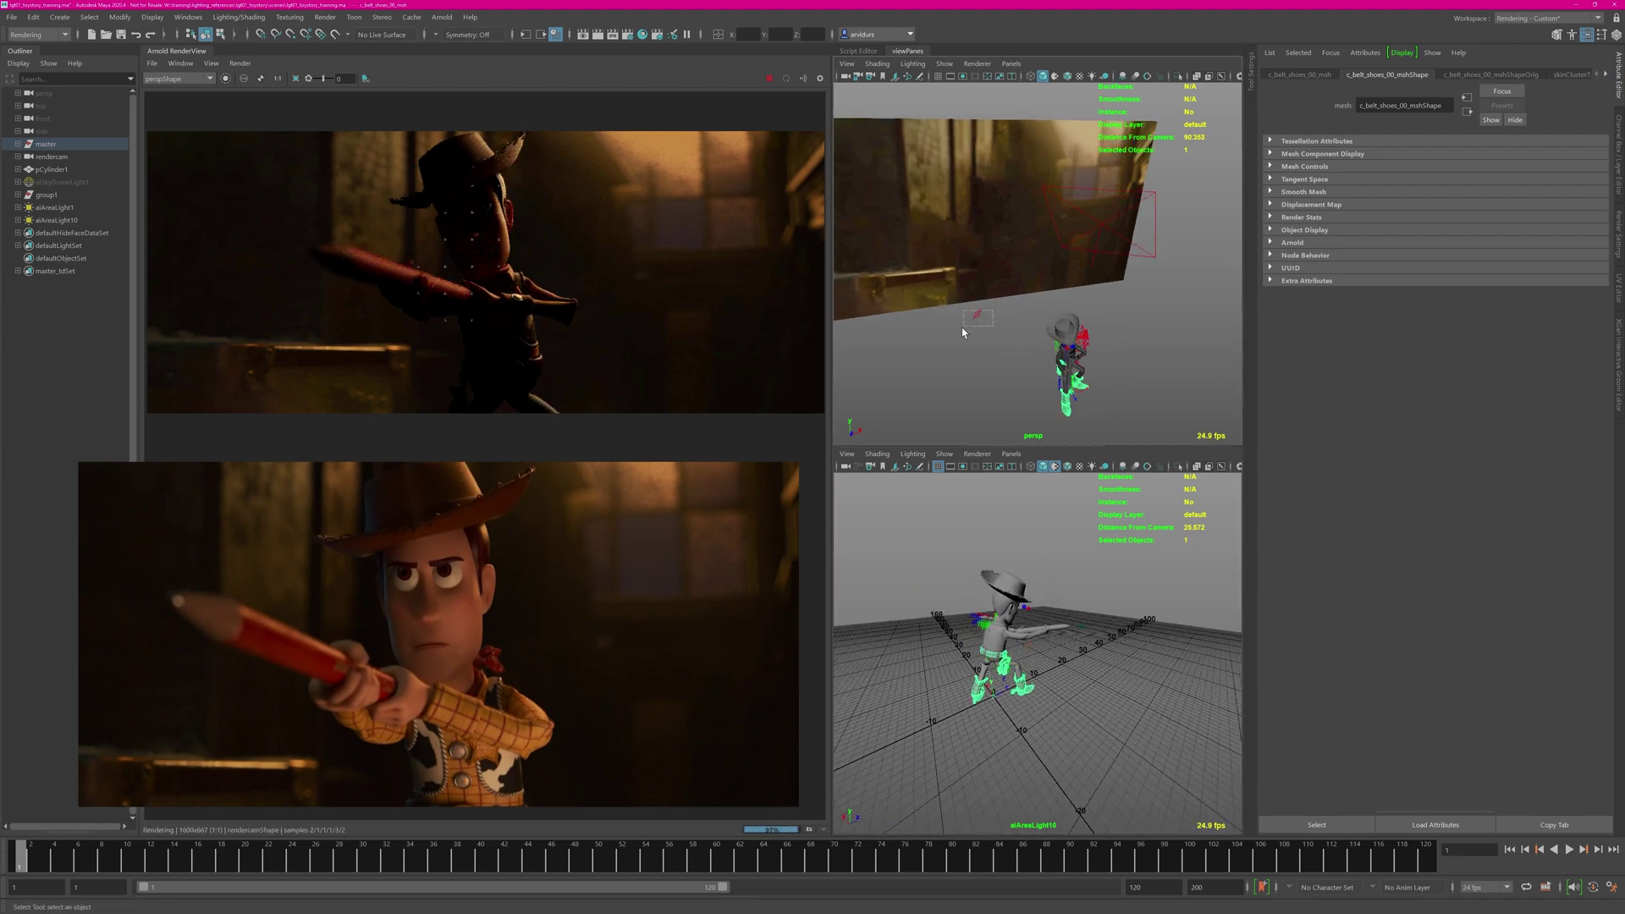
Select the second area light and set its exposure to 12.
drag(992, 310, 963, 330)
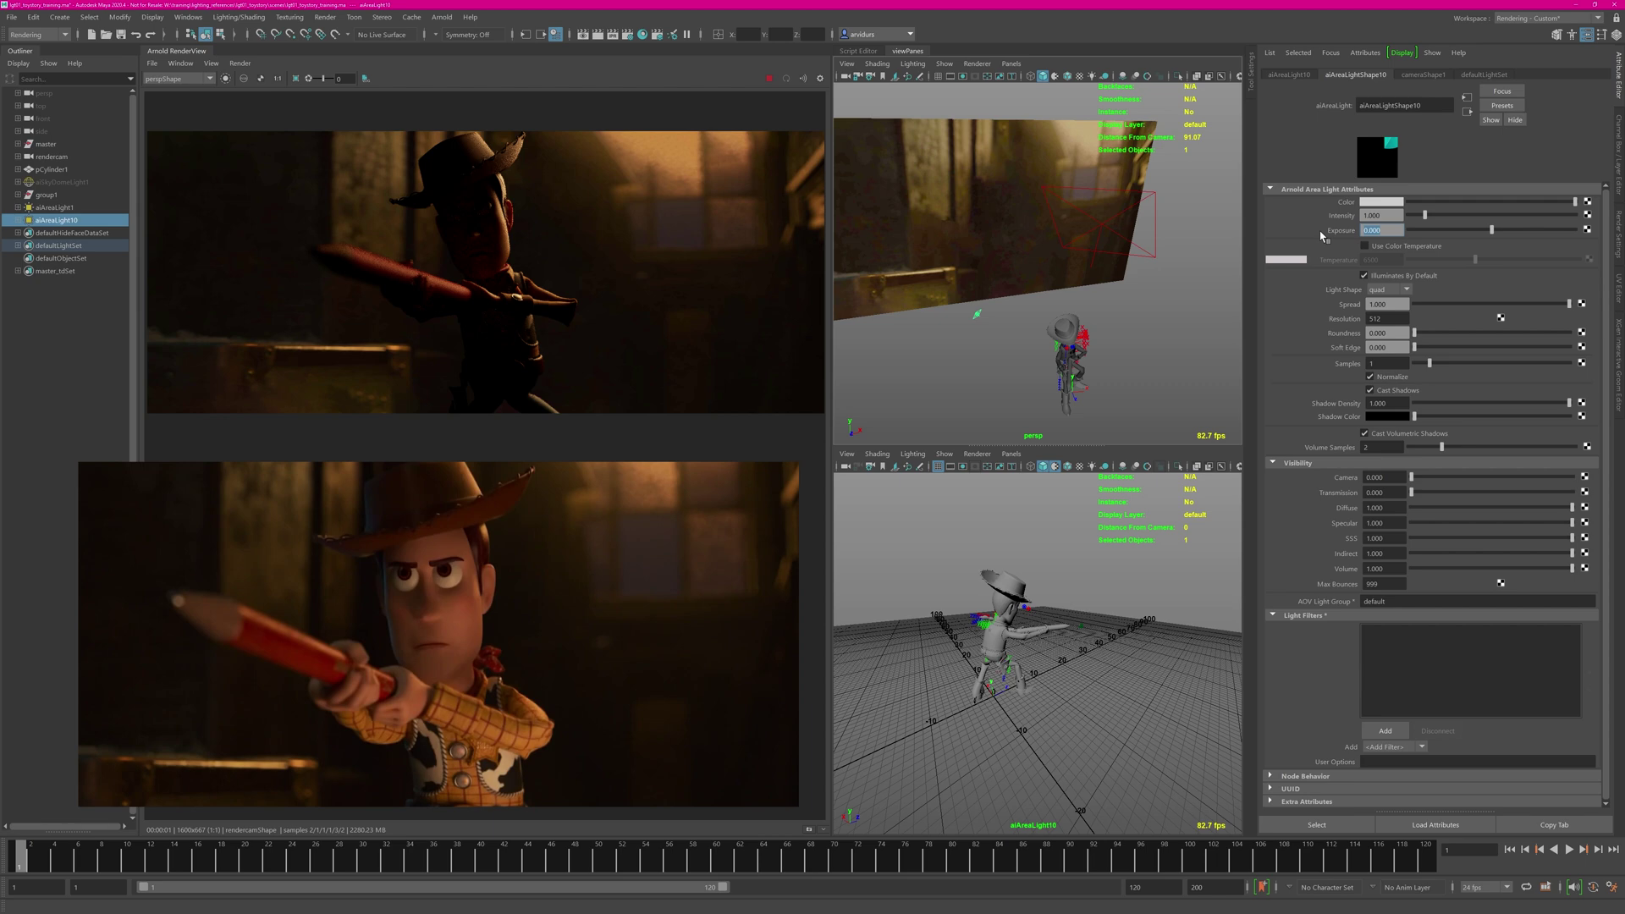
text(12)
key(Return)
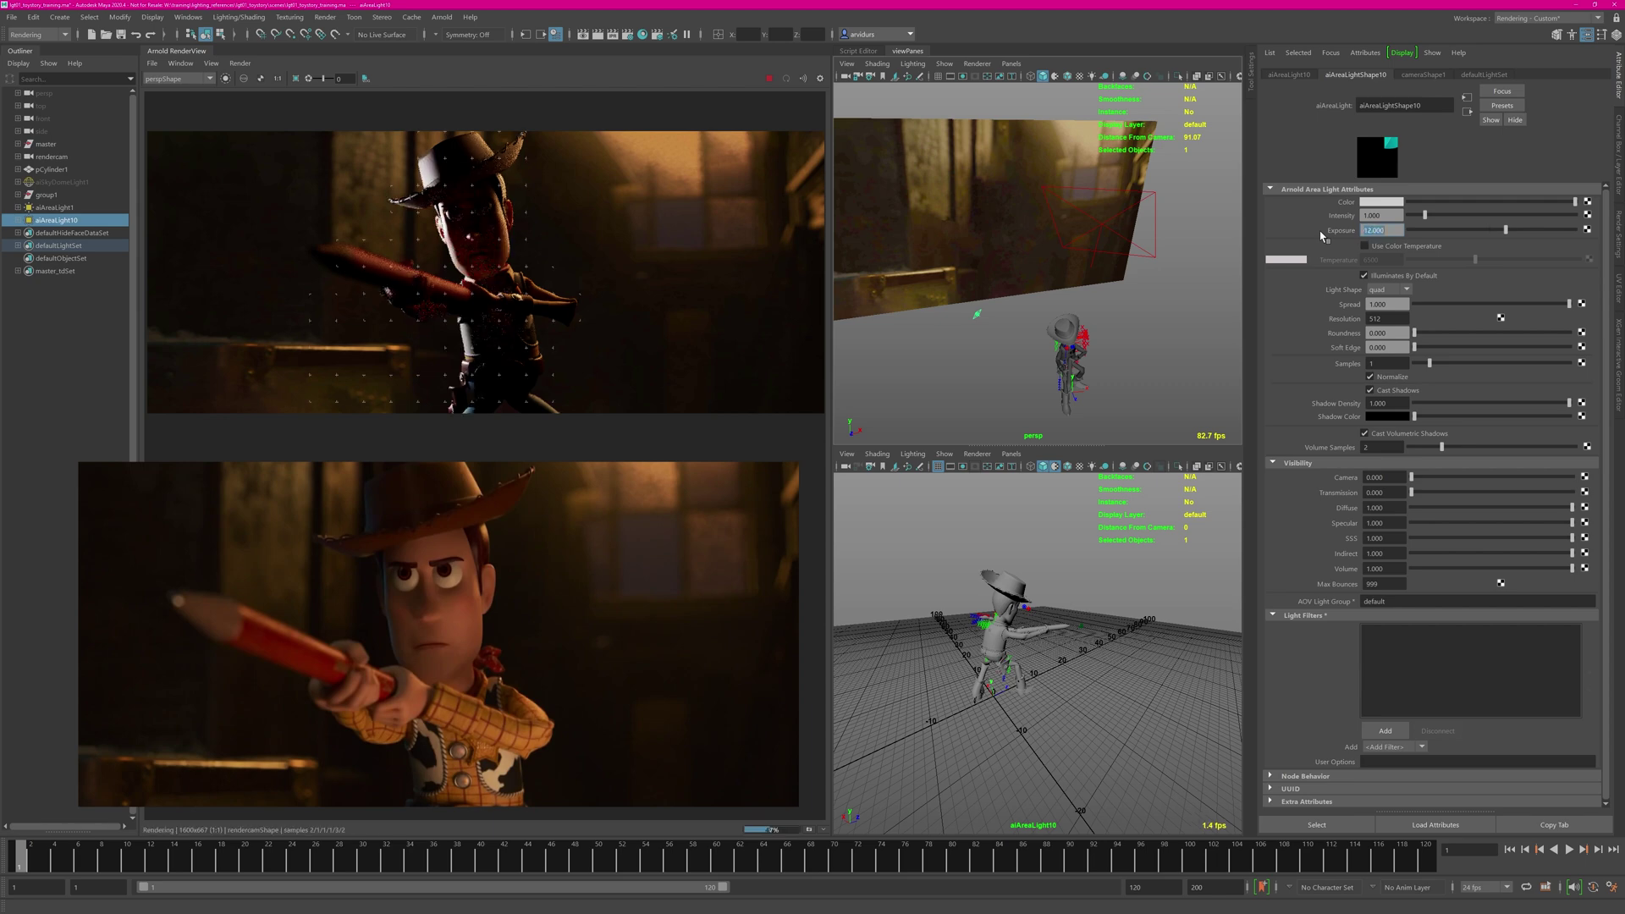
Enable color temperature on the rim light at 11000 and reduce its exposure to about 8.54.
click(1392, 247)
drag(1388, 260, 1344, 263)
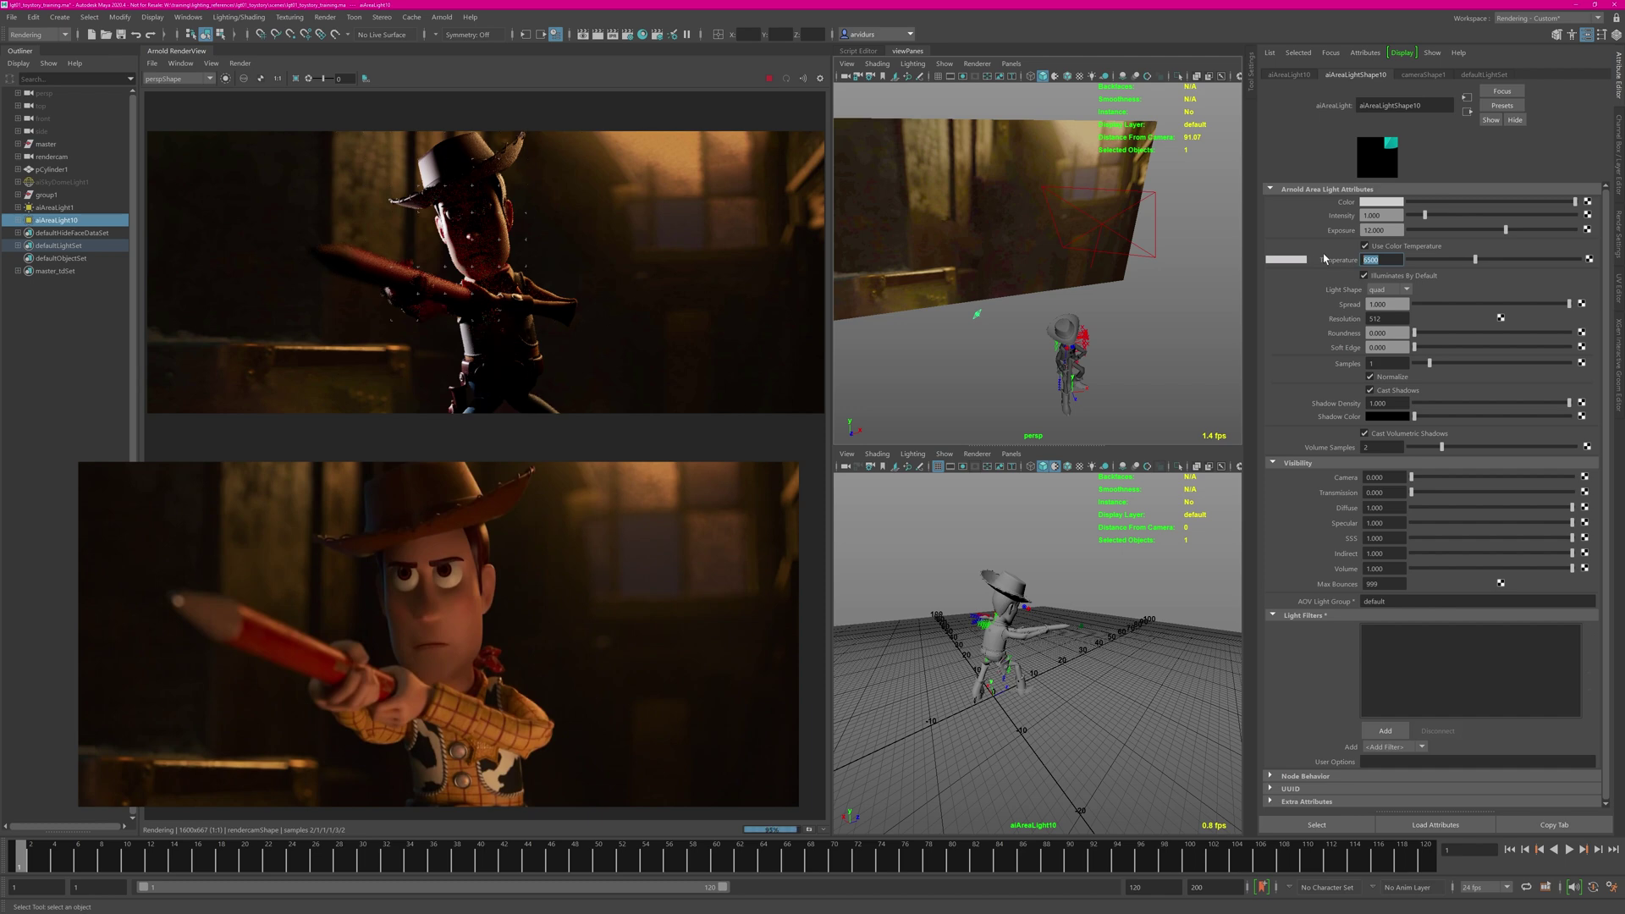
text(11000)
key(Return)
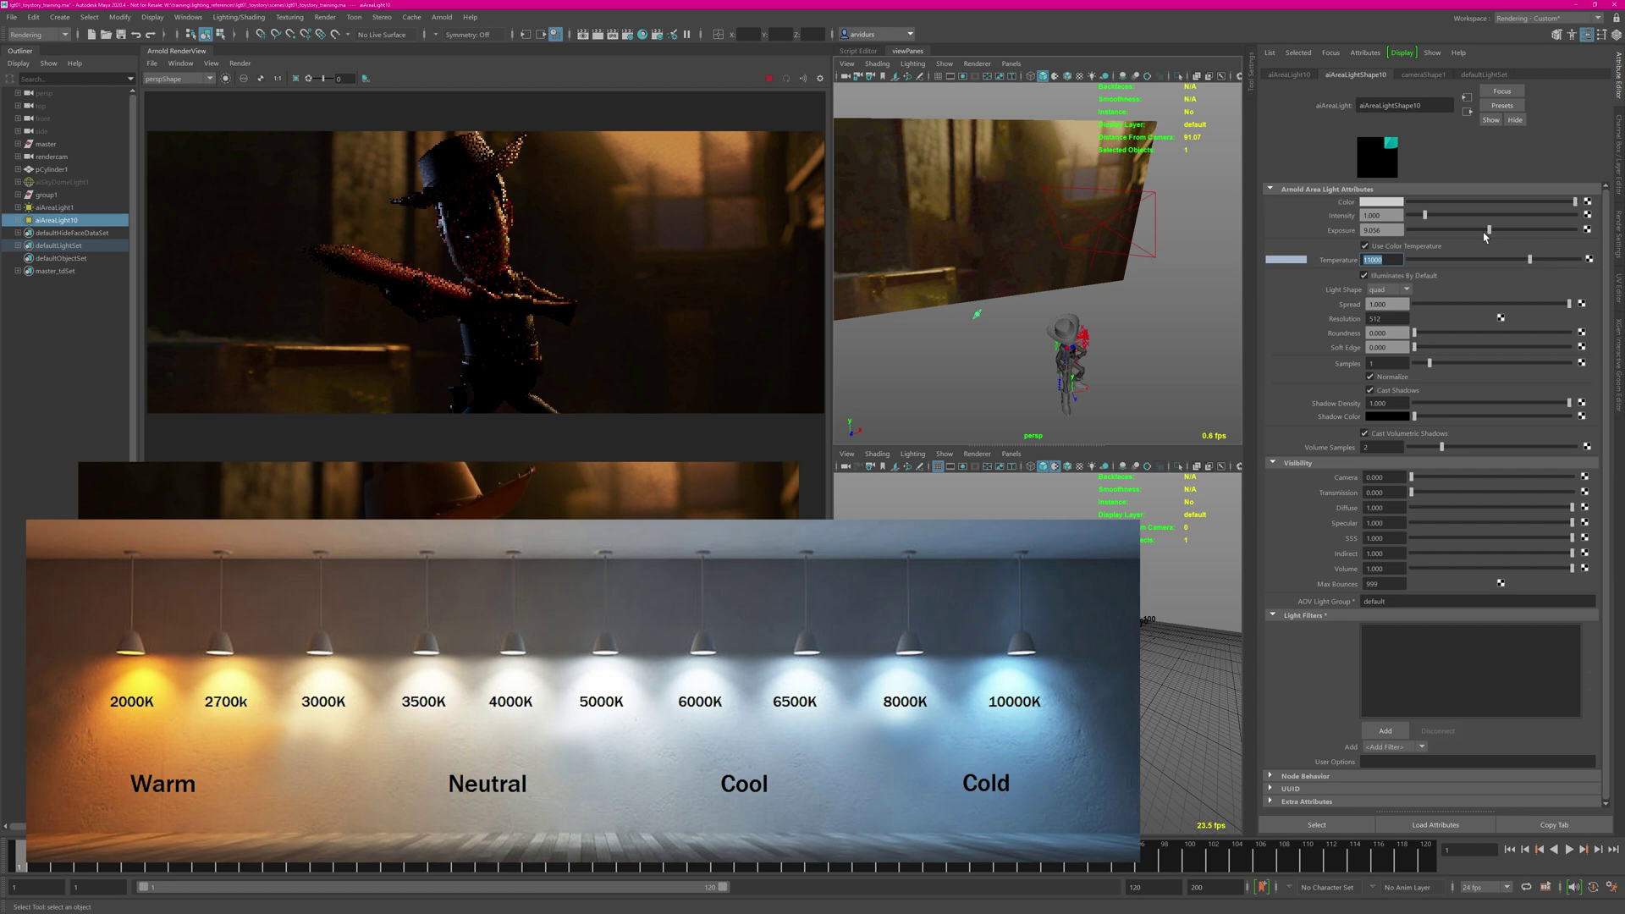
drag(1505, 234, 1486, 237)
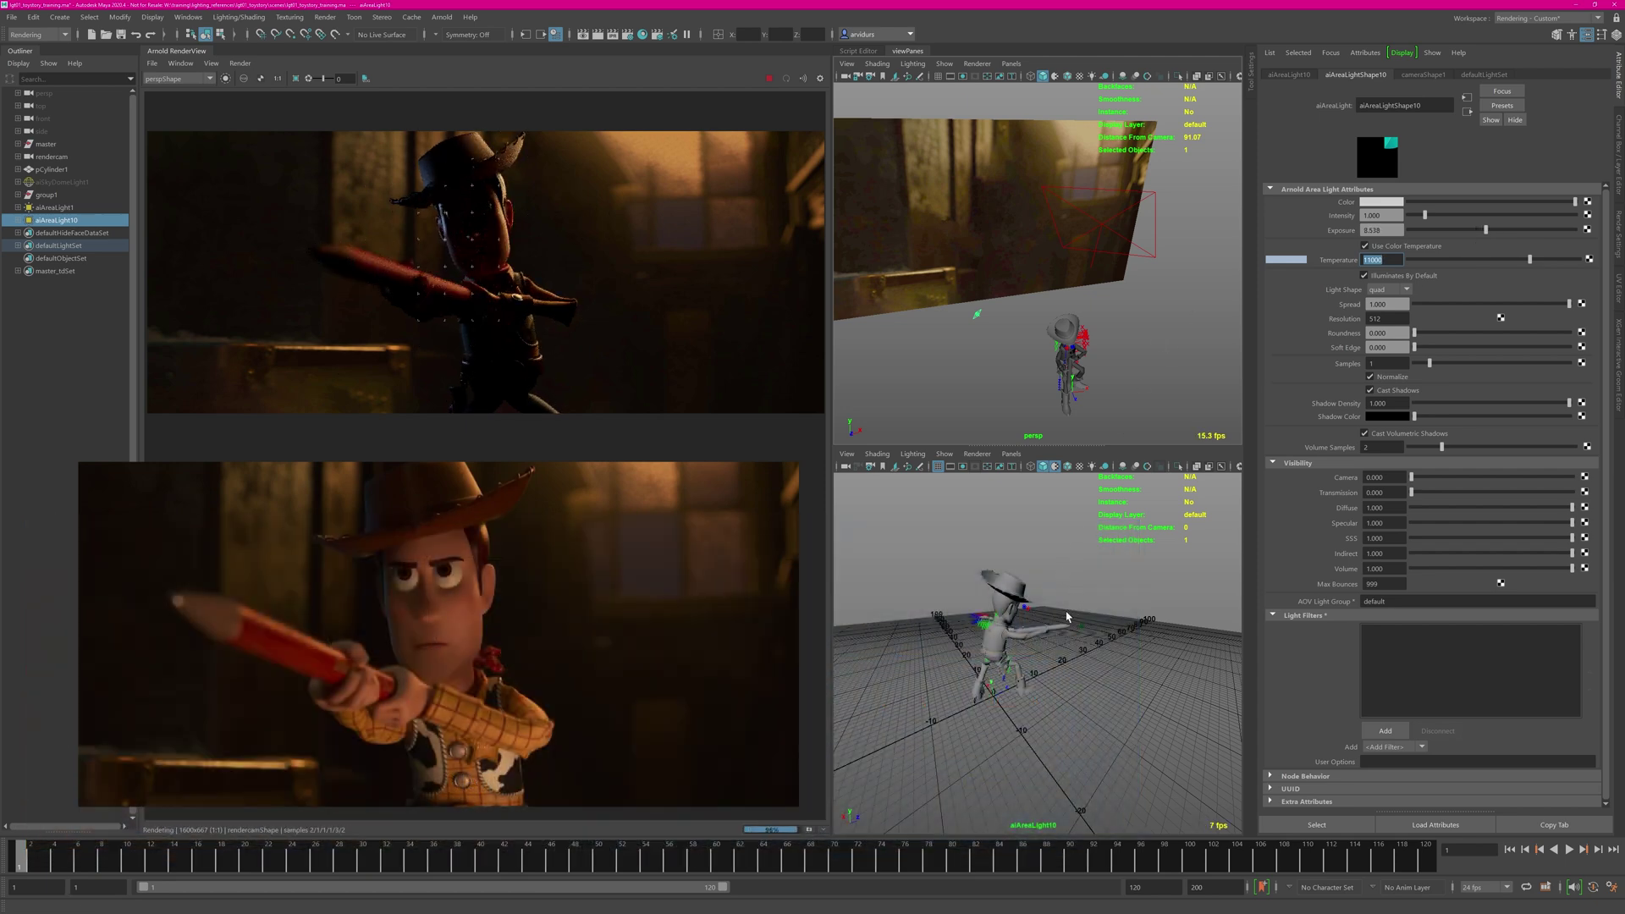
Fine-tune the rim light's angle on the character and scale the light up.
mouse_move(1066, 617)
alt+mouse_down()
mouse_move(1051, 616)
mouse_move(1072, 627)
alt+mouse_up()
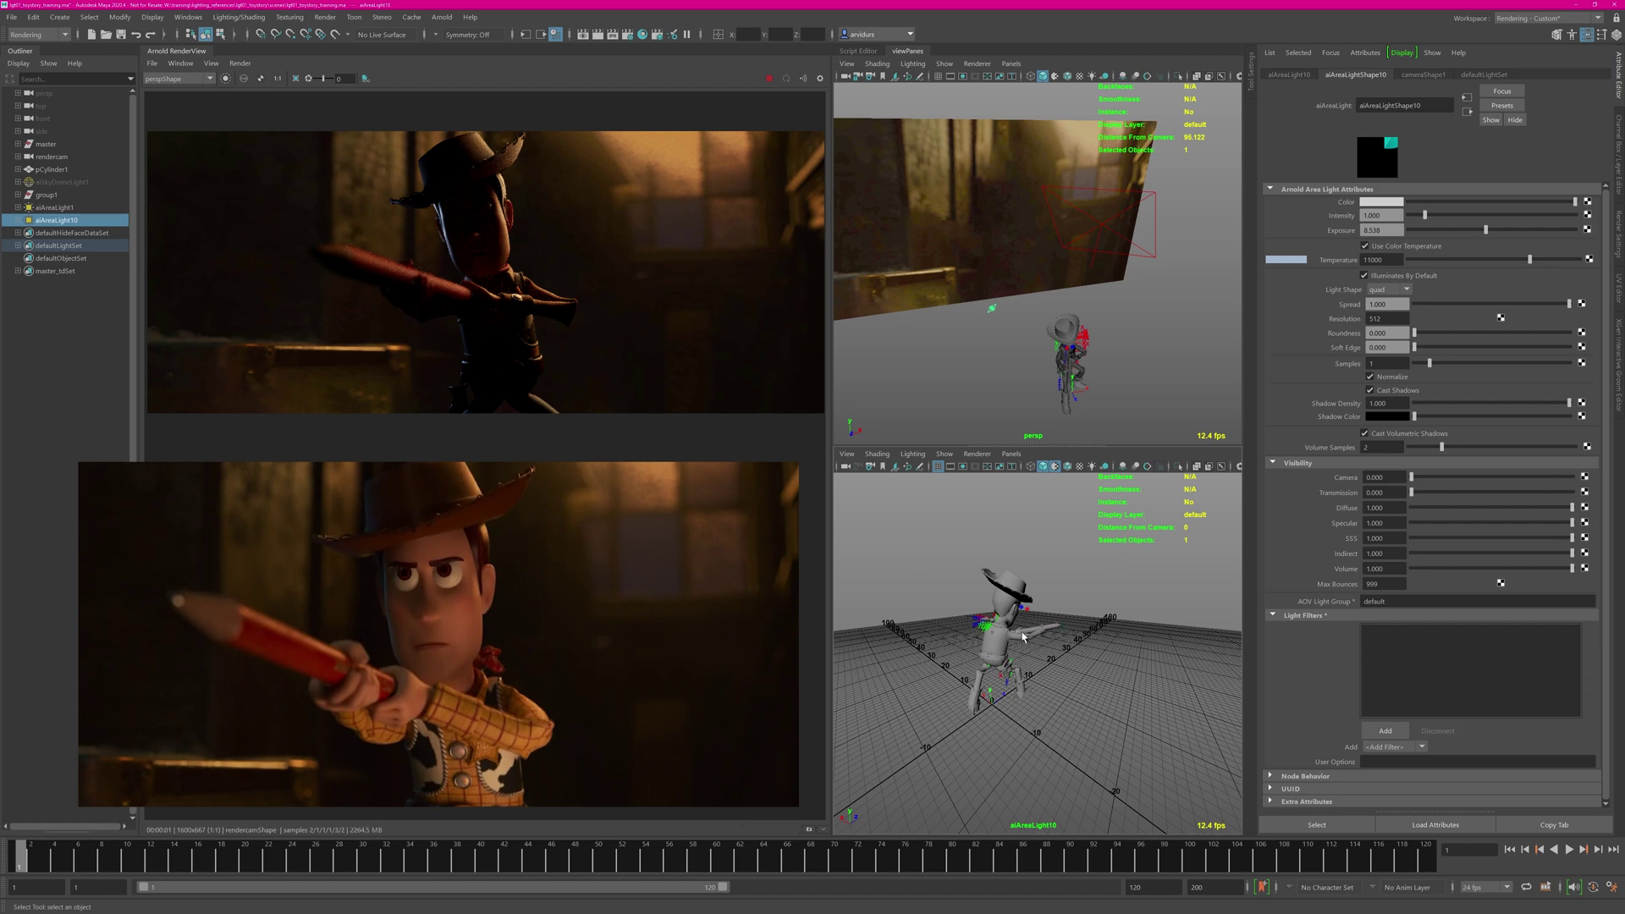
mouse_move(1023, 637)
alt+mouse_down()
mouse_move(1023, 650)
mouse_move(1012, 625)
alt+mouse_up()
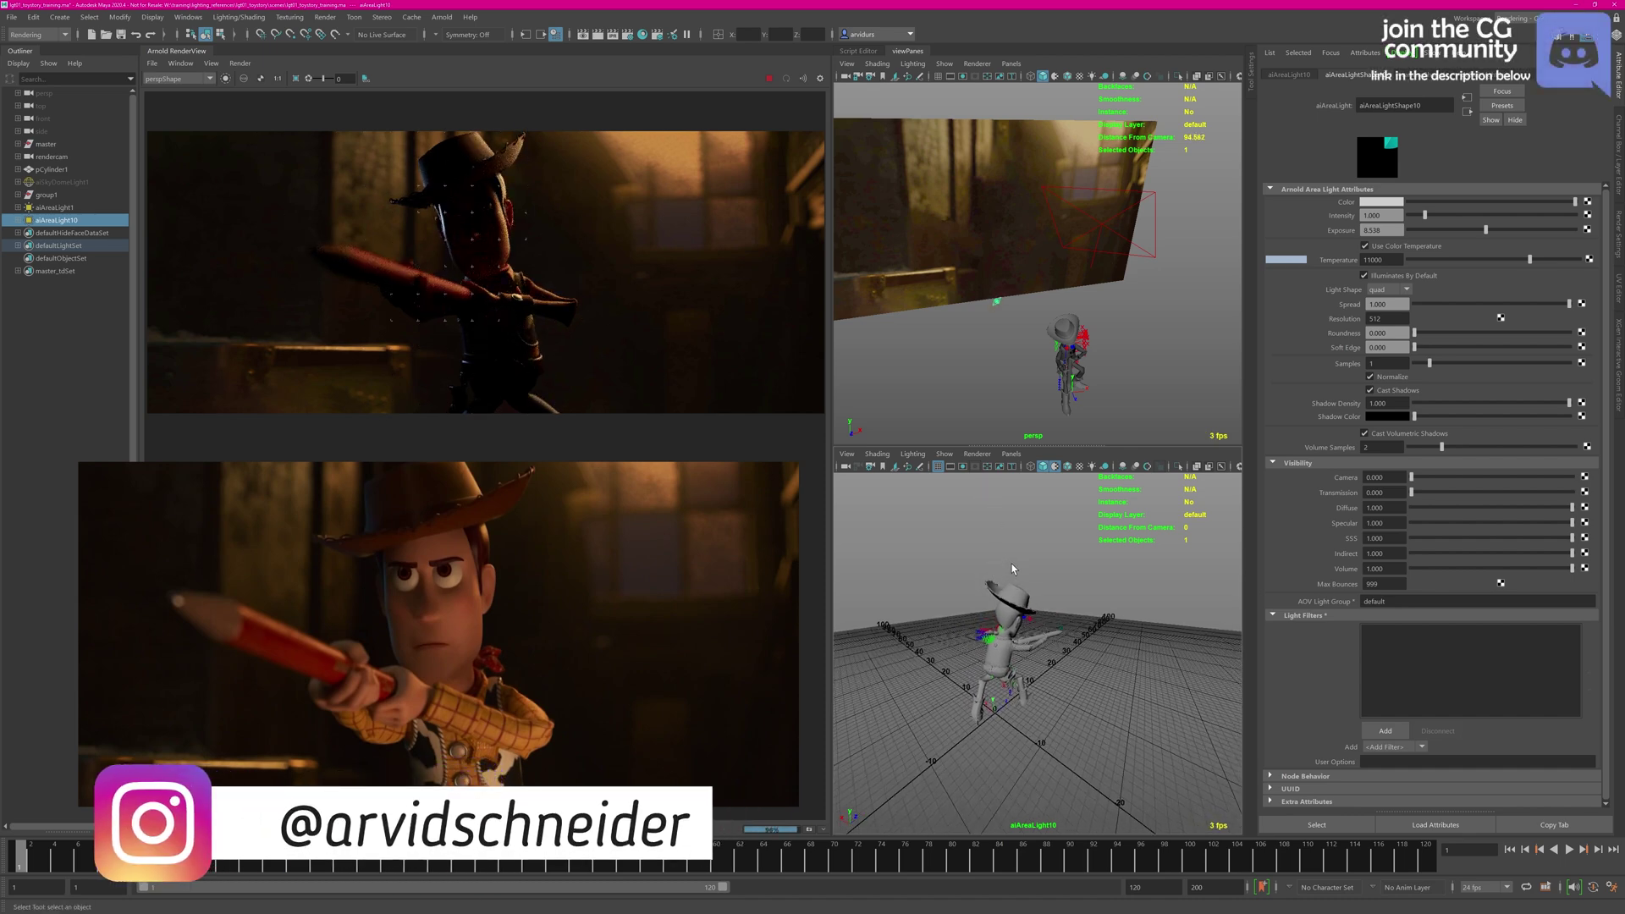
key(r)
drag(997, 301, 1049, 298)
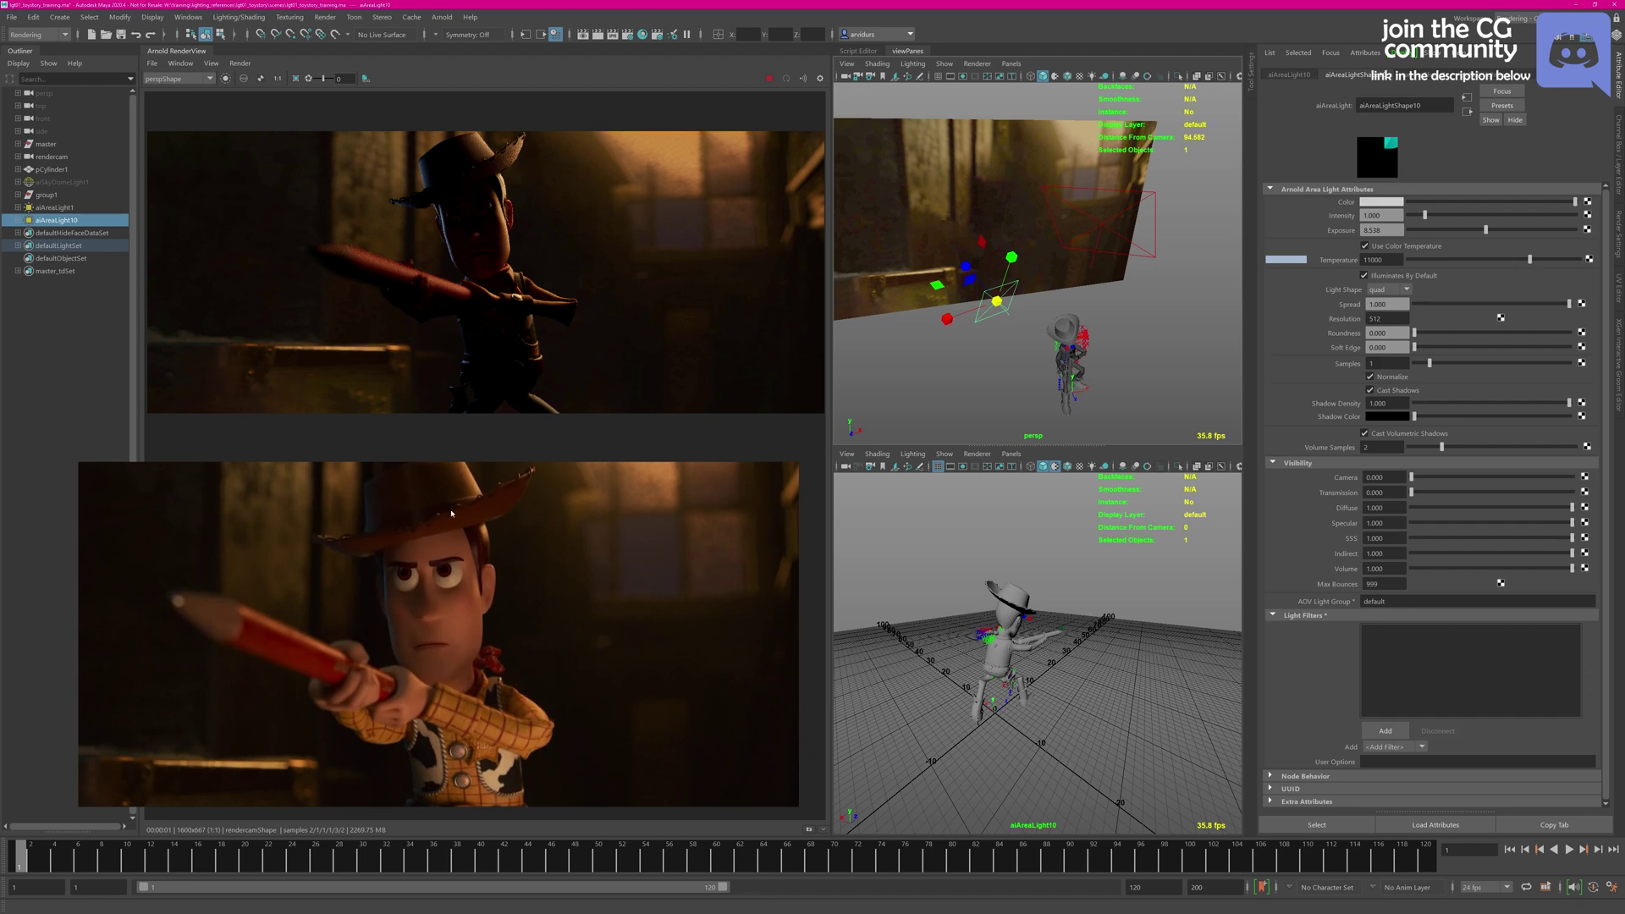
Turn off the rim light's color temperature and tint its color a pale blue instead.
click(1365, 246)
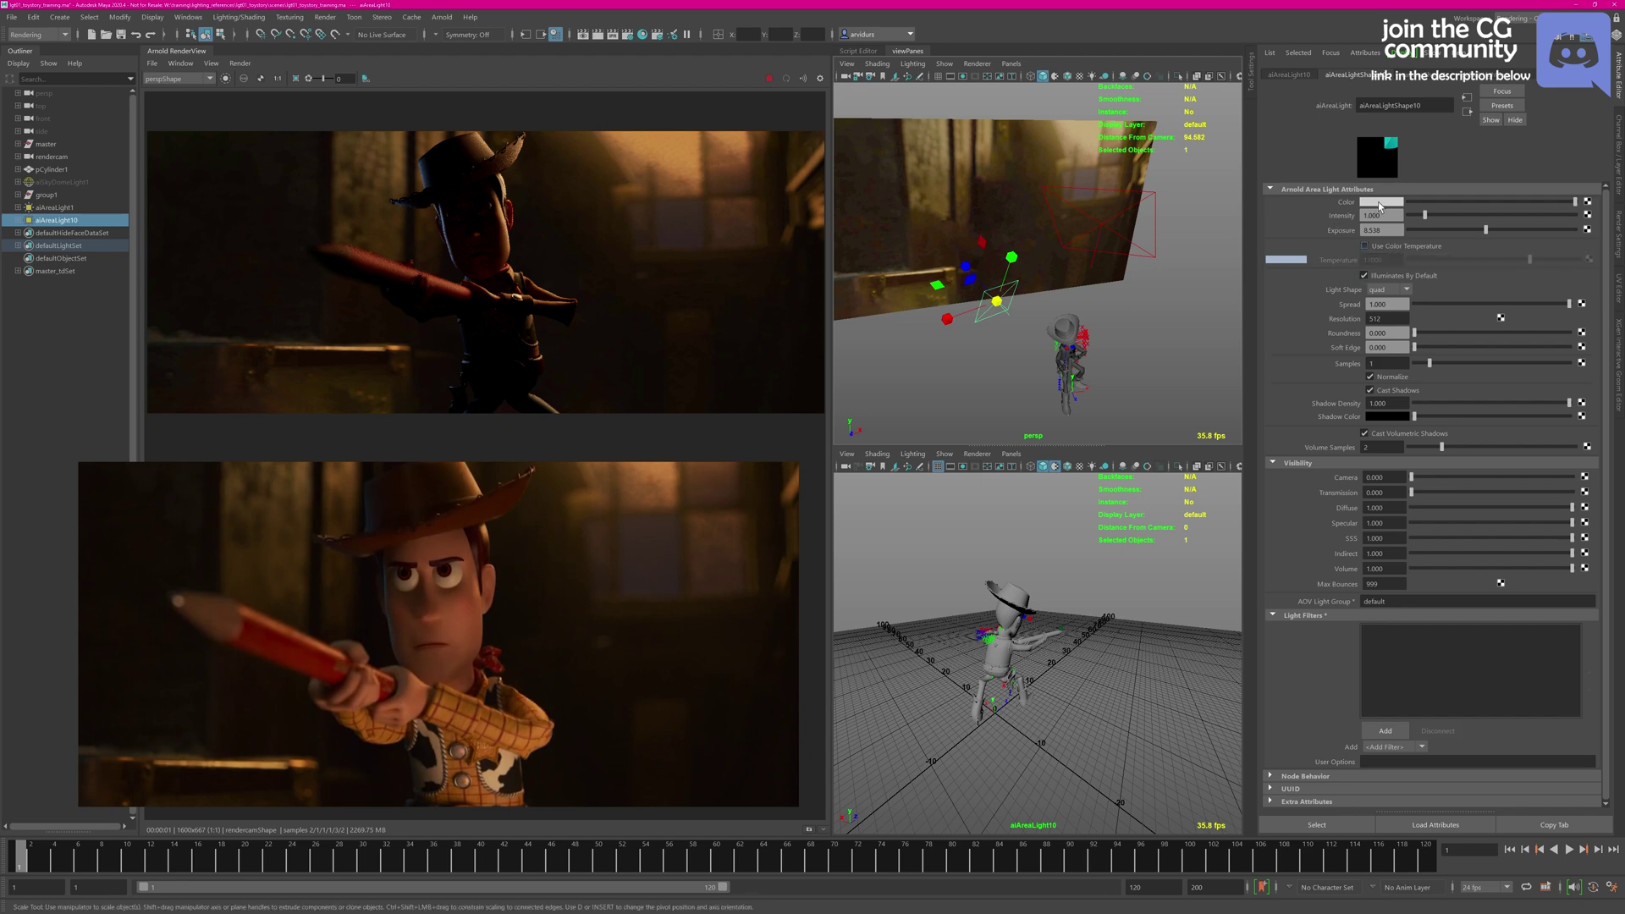
click(1379, 204)
click(1358, 229)
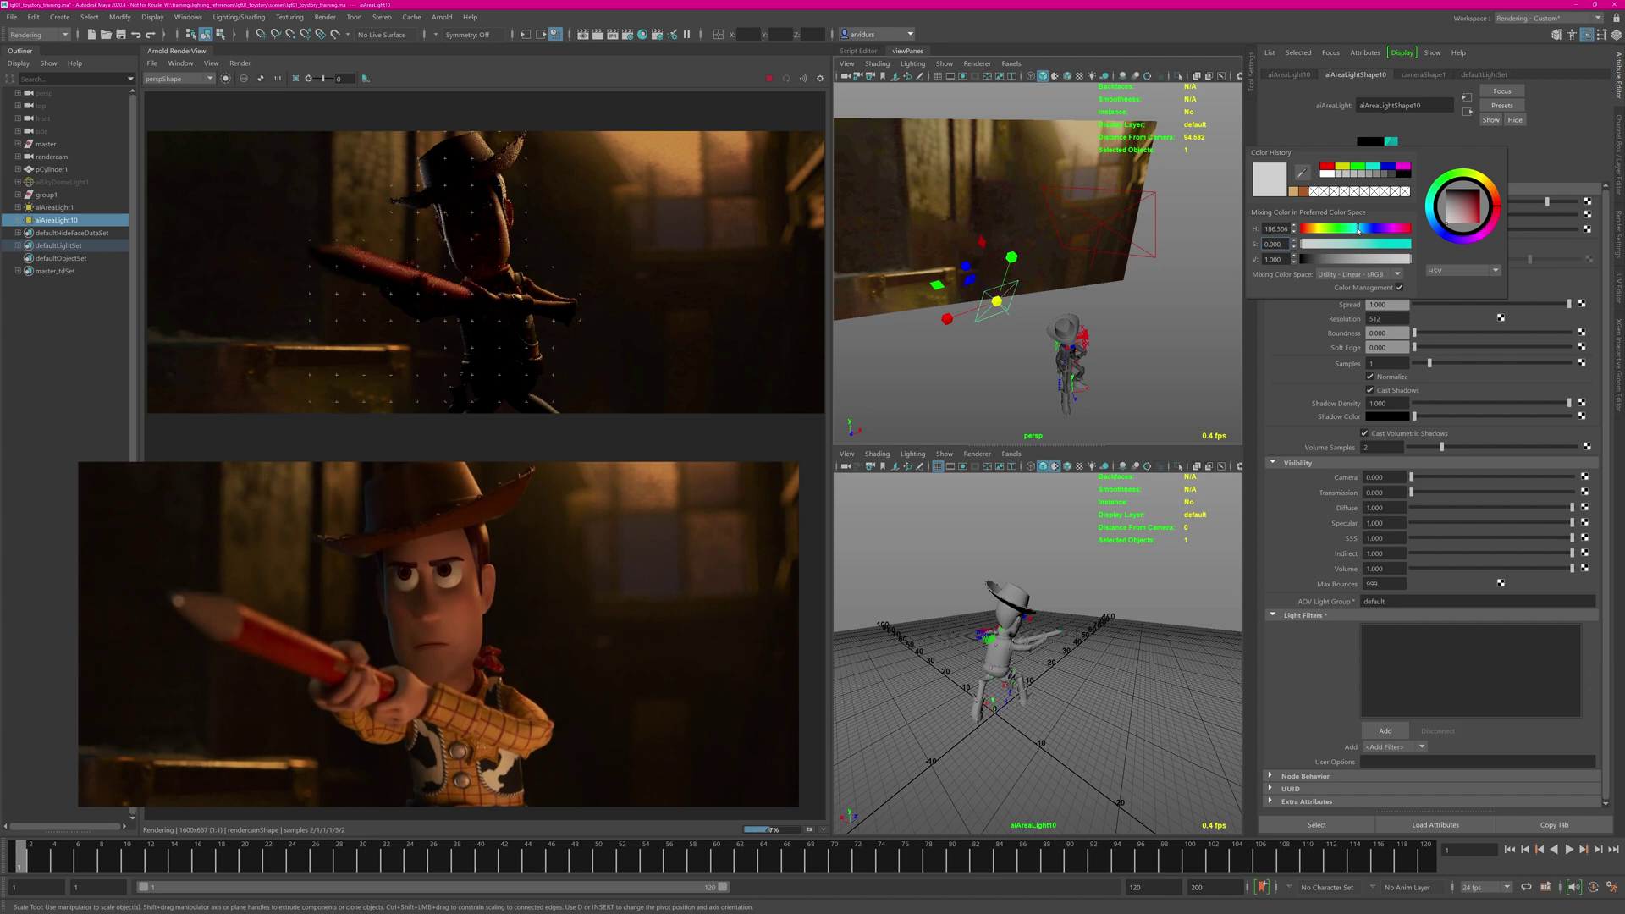
mouse_move(1336, 244)
mouse_down()
mouse_move(1376, 244)
mouse_move(1364, 230)
mouse_move(1360, 245)
mouse_up()
click(1361, 229)
click(1383, 244)
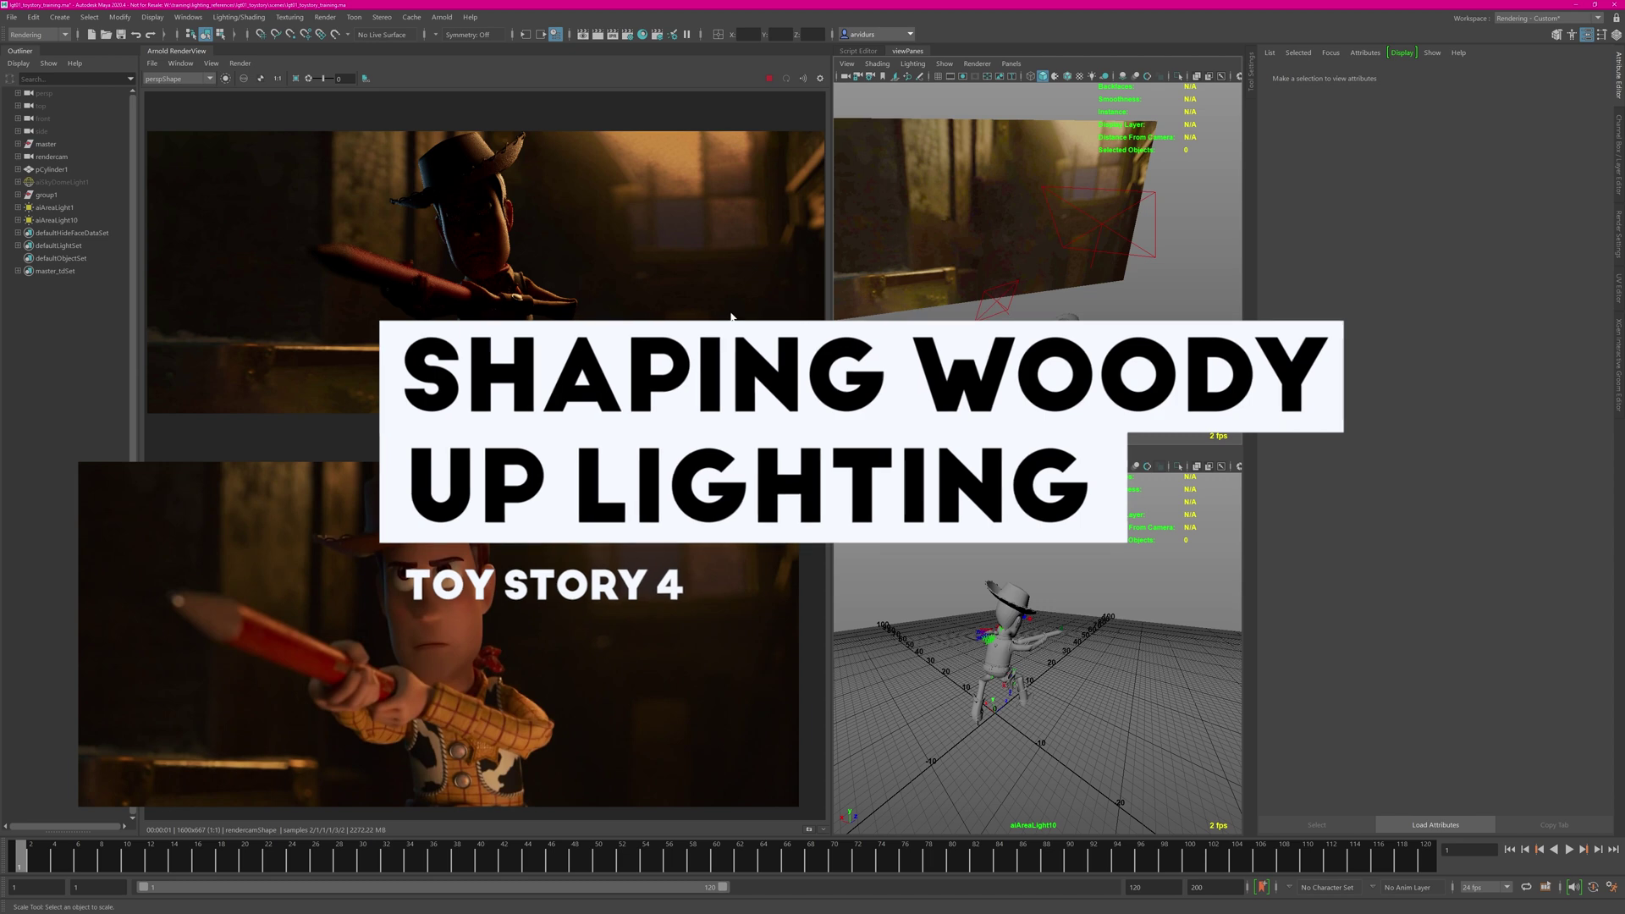
Create a third Arnold area light for the up lighting and switch the lower viewport back to the perspective camera.
click(441, 17)
mouse_move(480, 82)
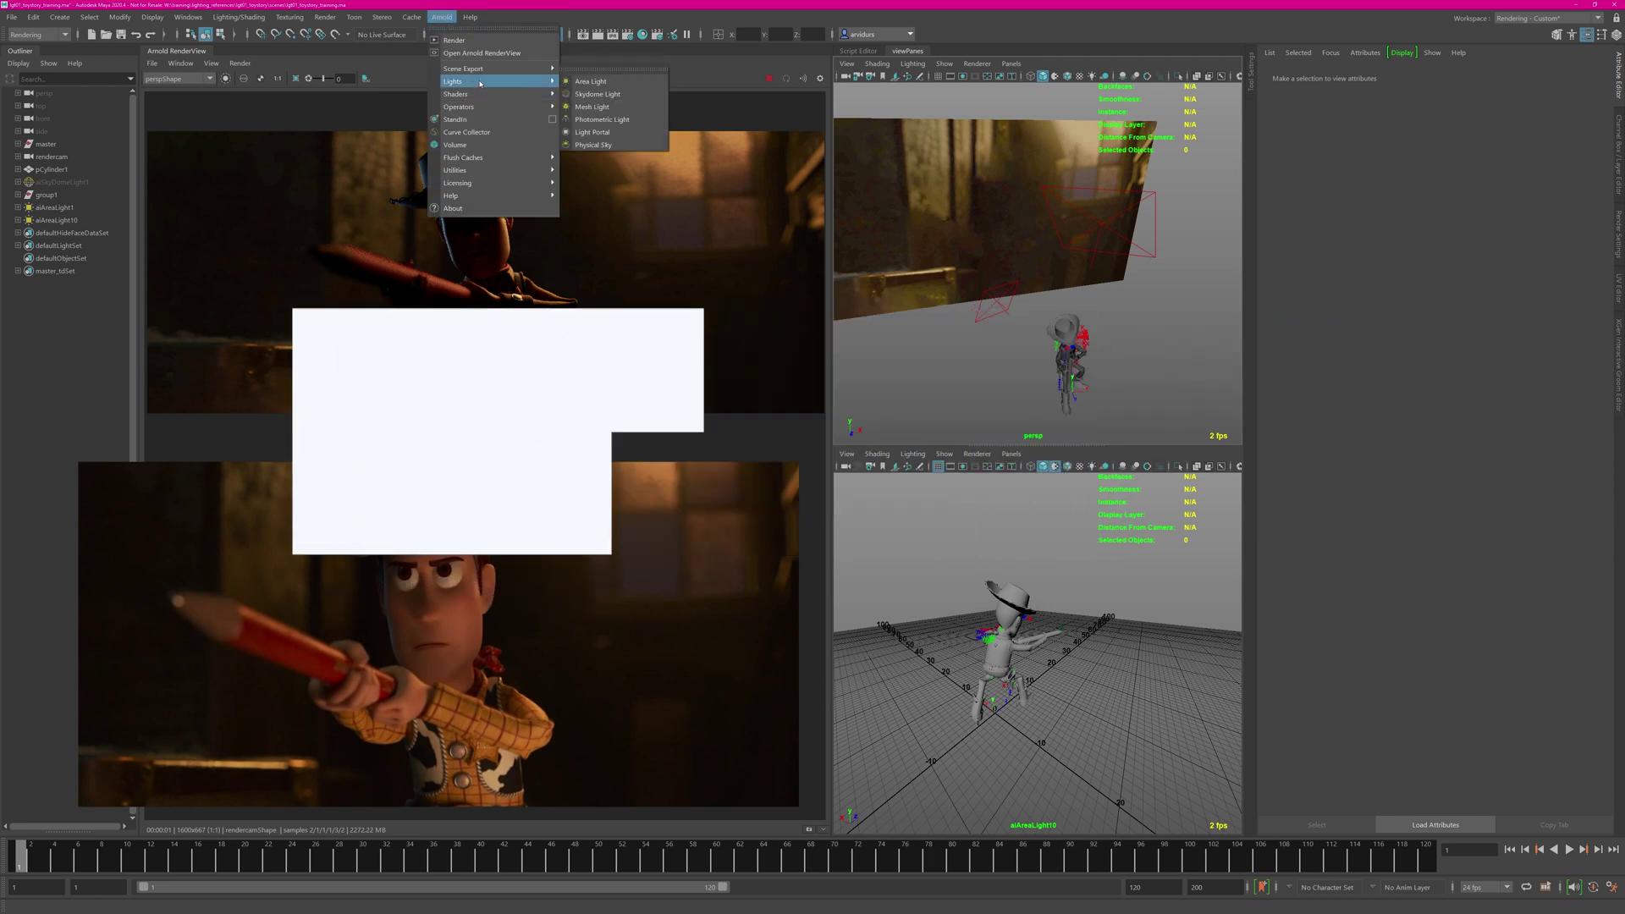
click(590, 82)
click(1009, 454)
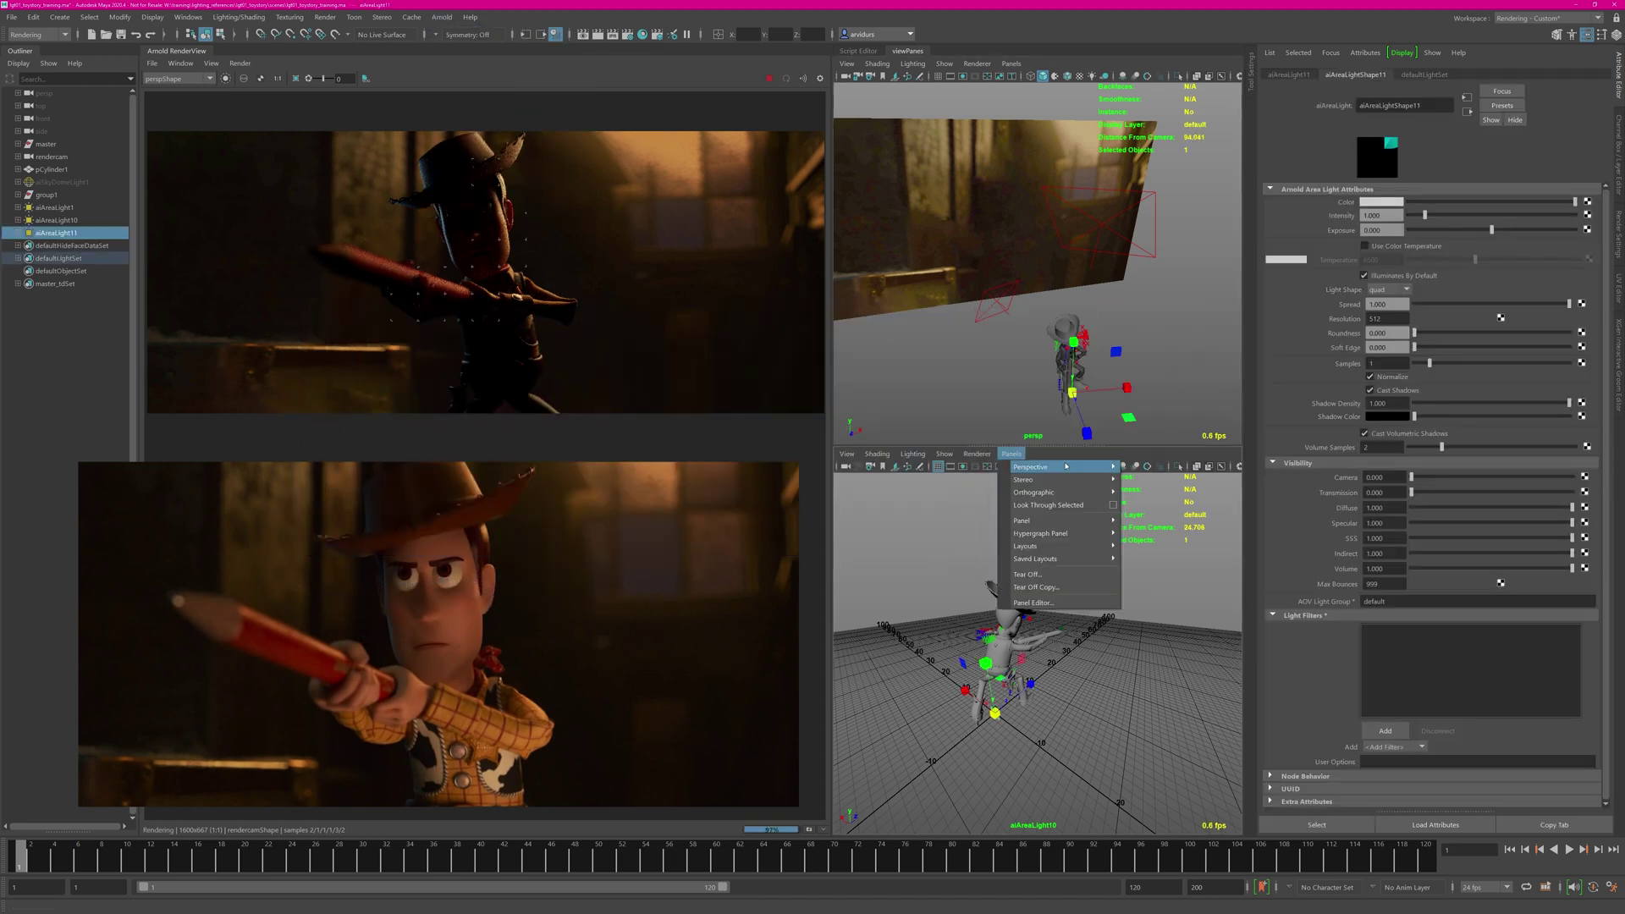
mouse_move(1028, 476)
click(1142, 475)
Scale up the new area light and rotate it to face upward toward Woody.
key(shift+f)
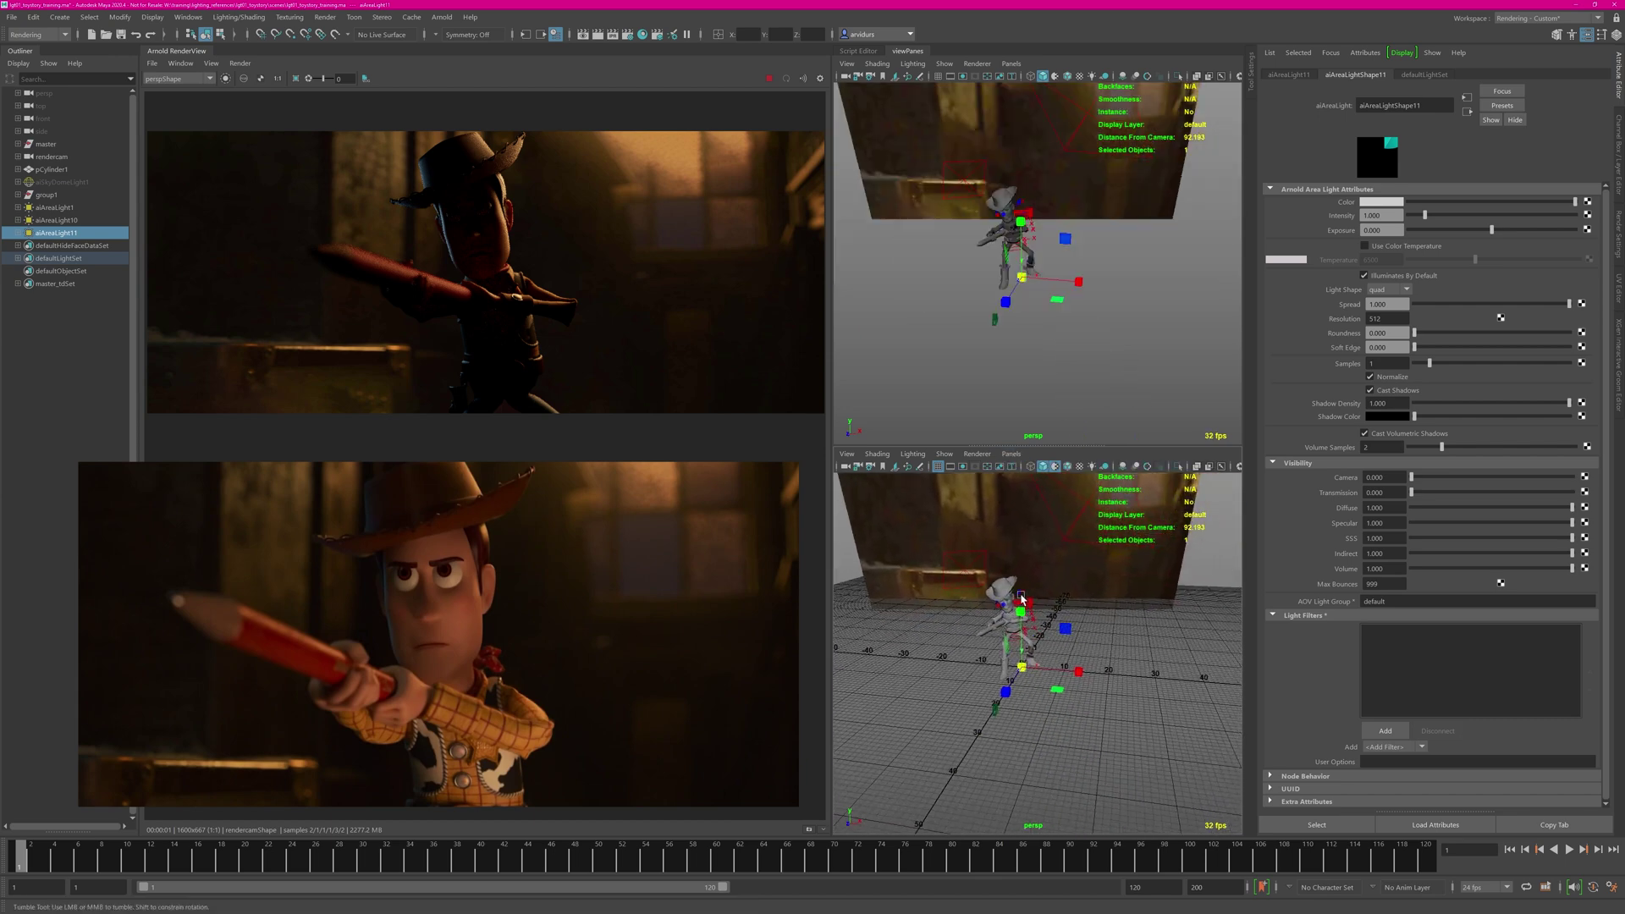
key(e)
key(r)
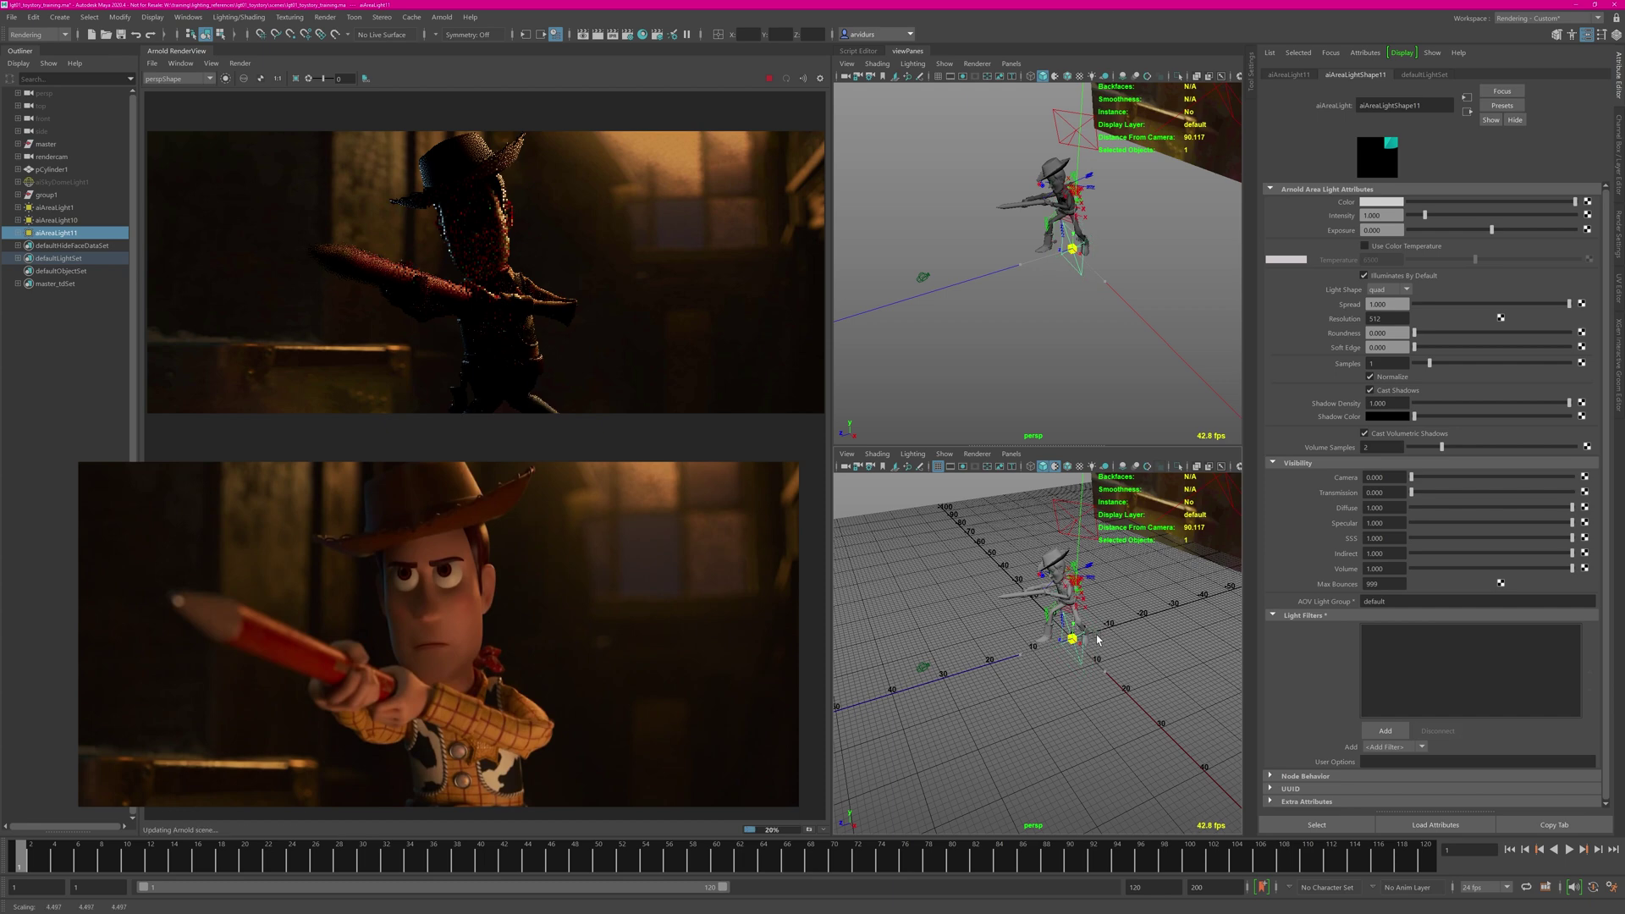
key(e)
drag(1053, 606, 1018, 633)
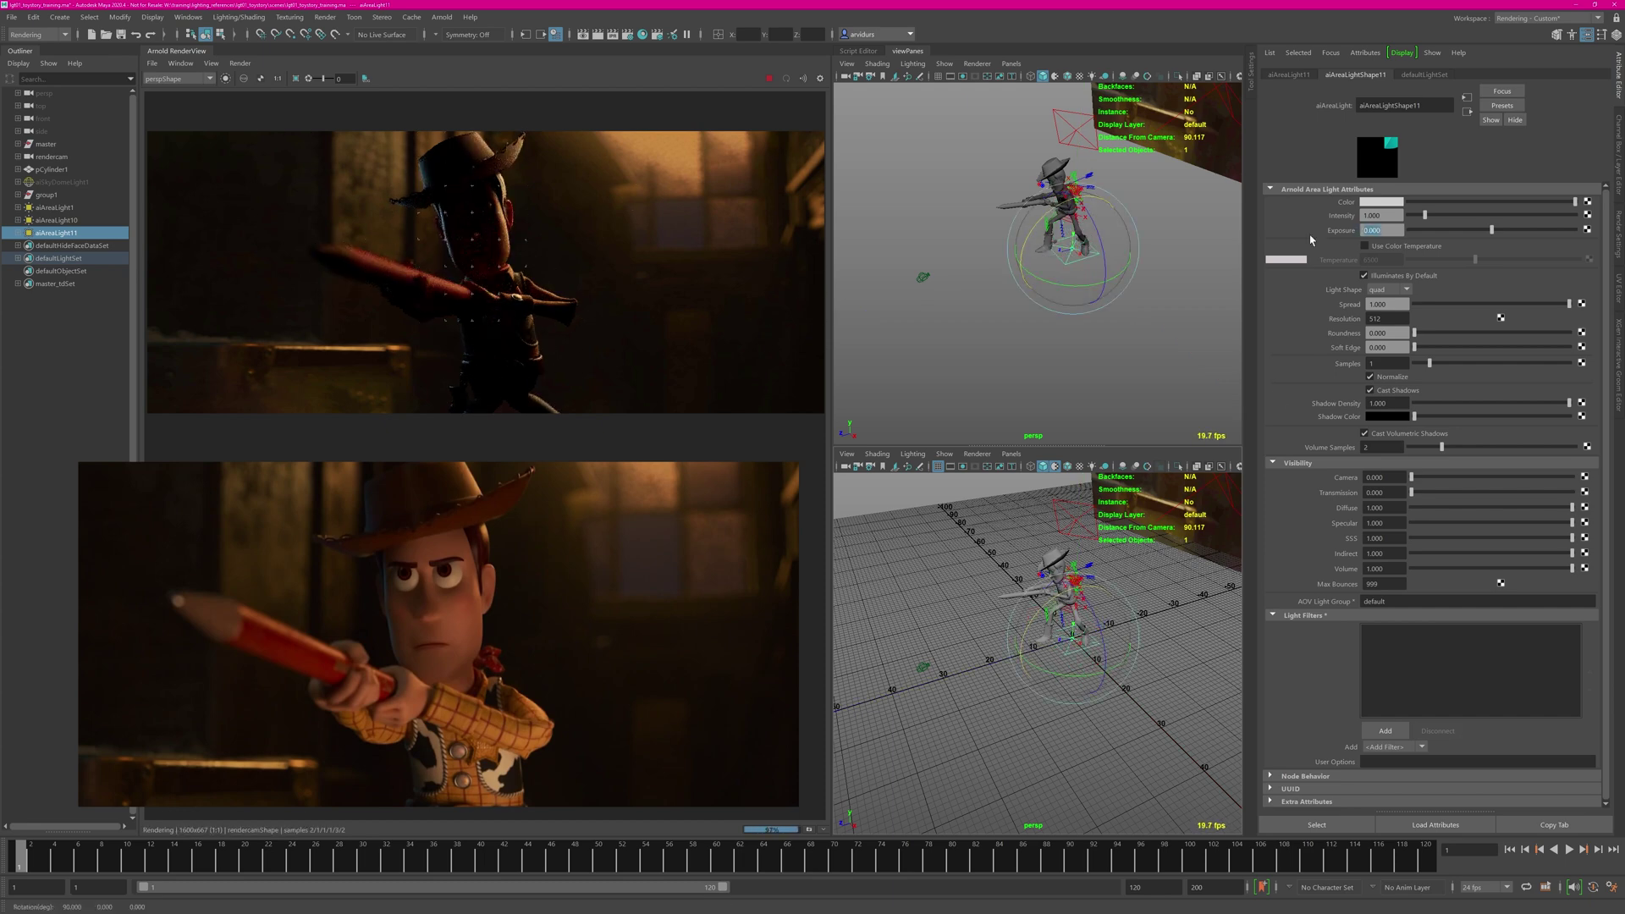
Set the up light's exposure to 12 and move it in front of Woody below his body.
text(12)
key(Return)
key(w)
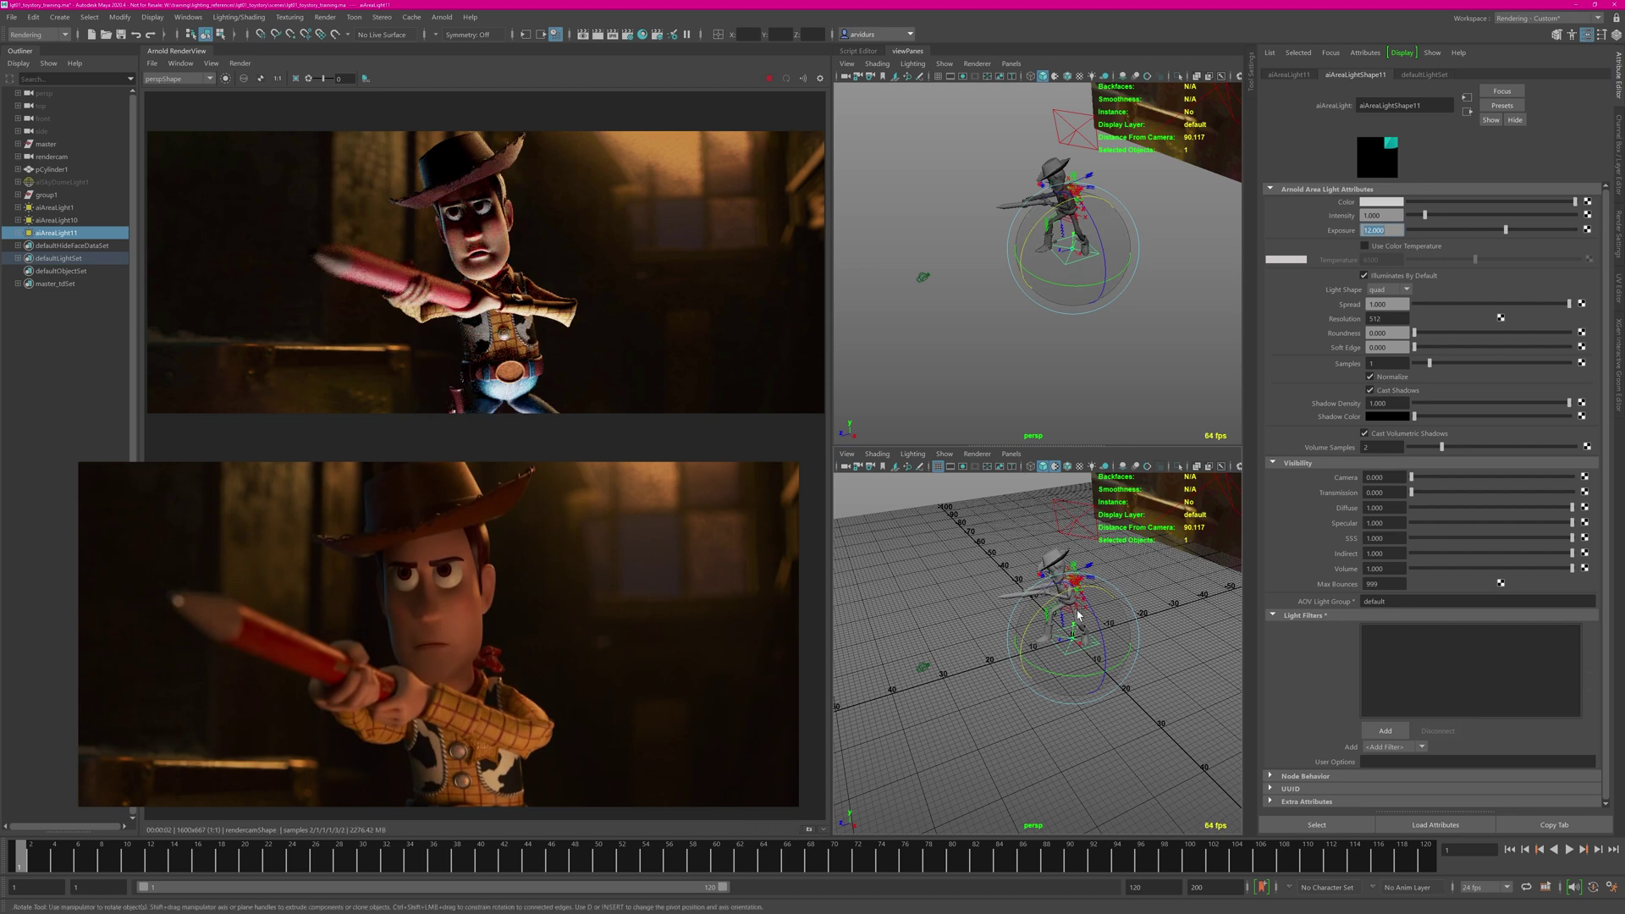
alt+drag(1060, 574, 1062, 702)
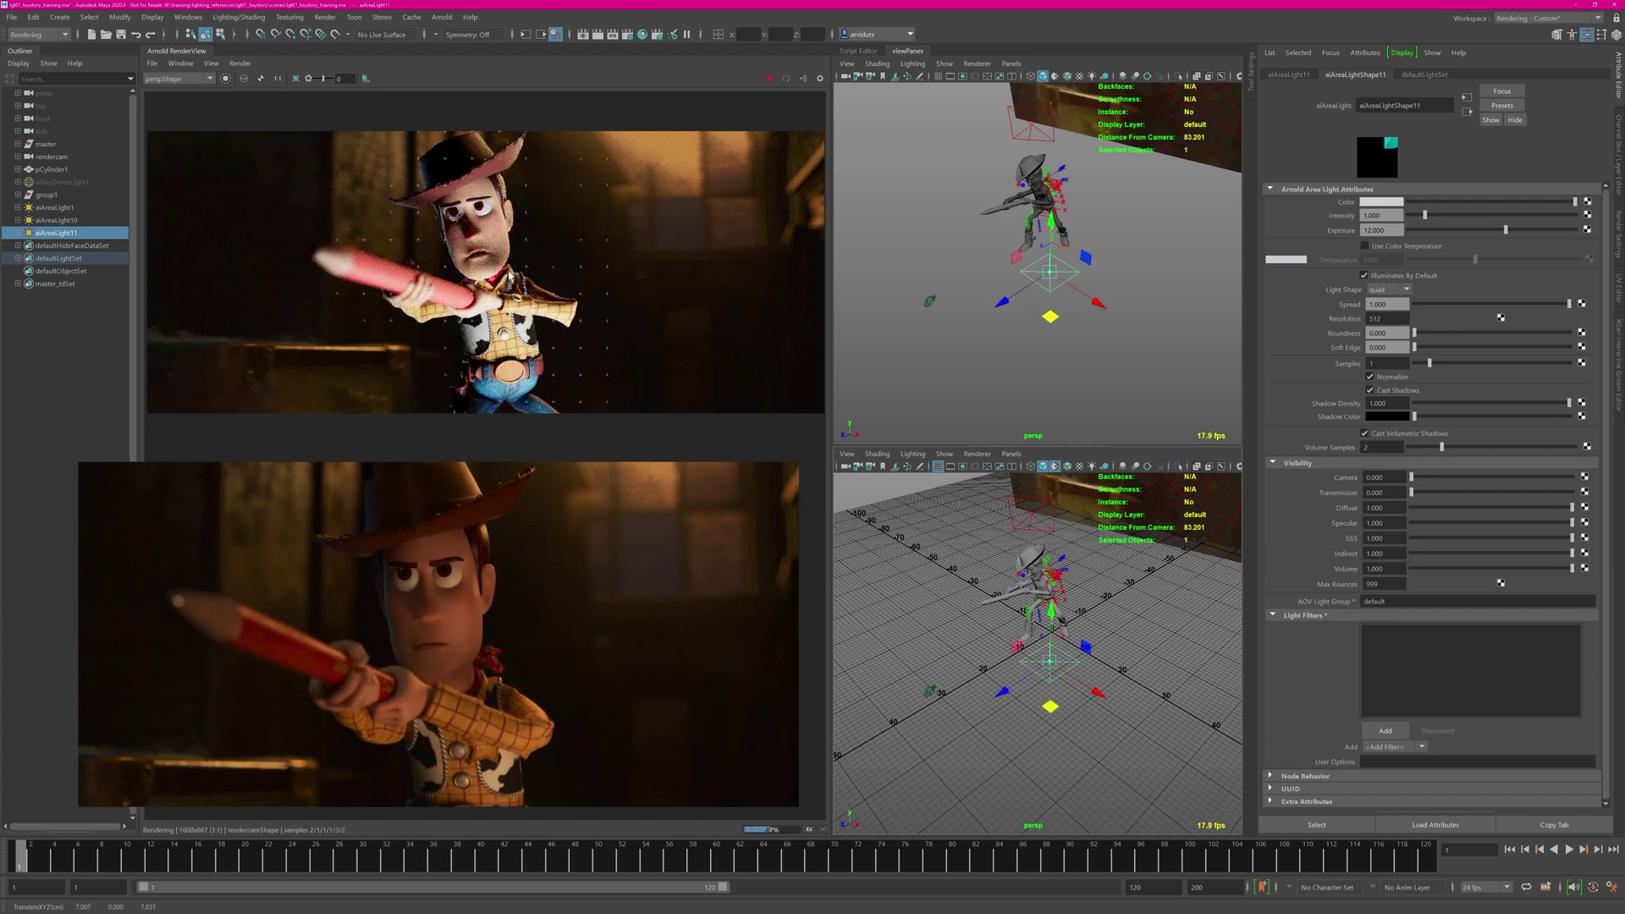
Lower the up light's exposure to about 9.57 and scale the light up slightly.
drag(1520, 232, 1491, 230)
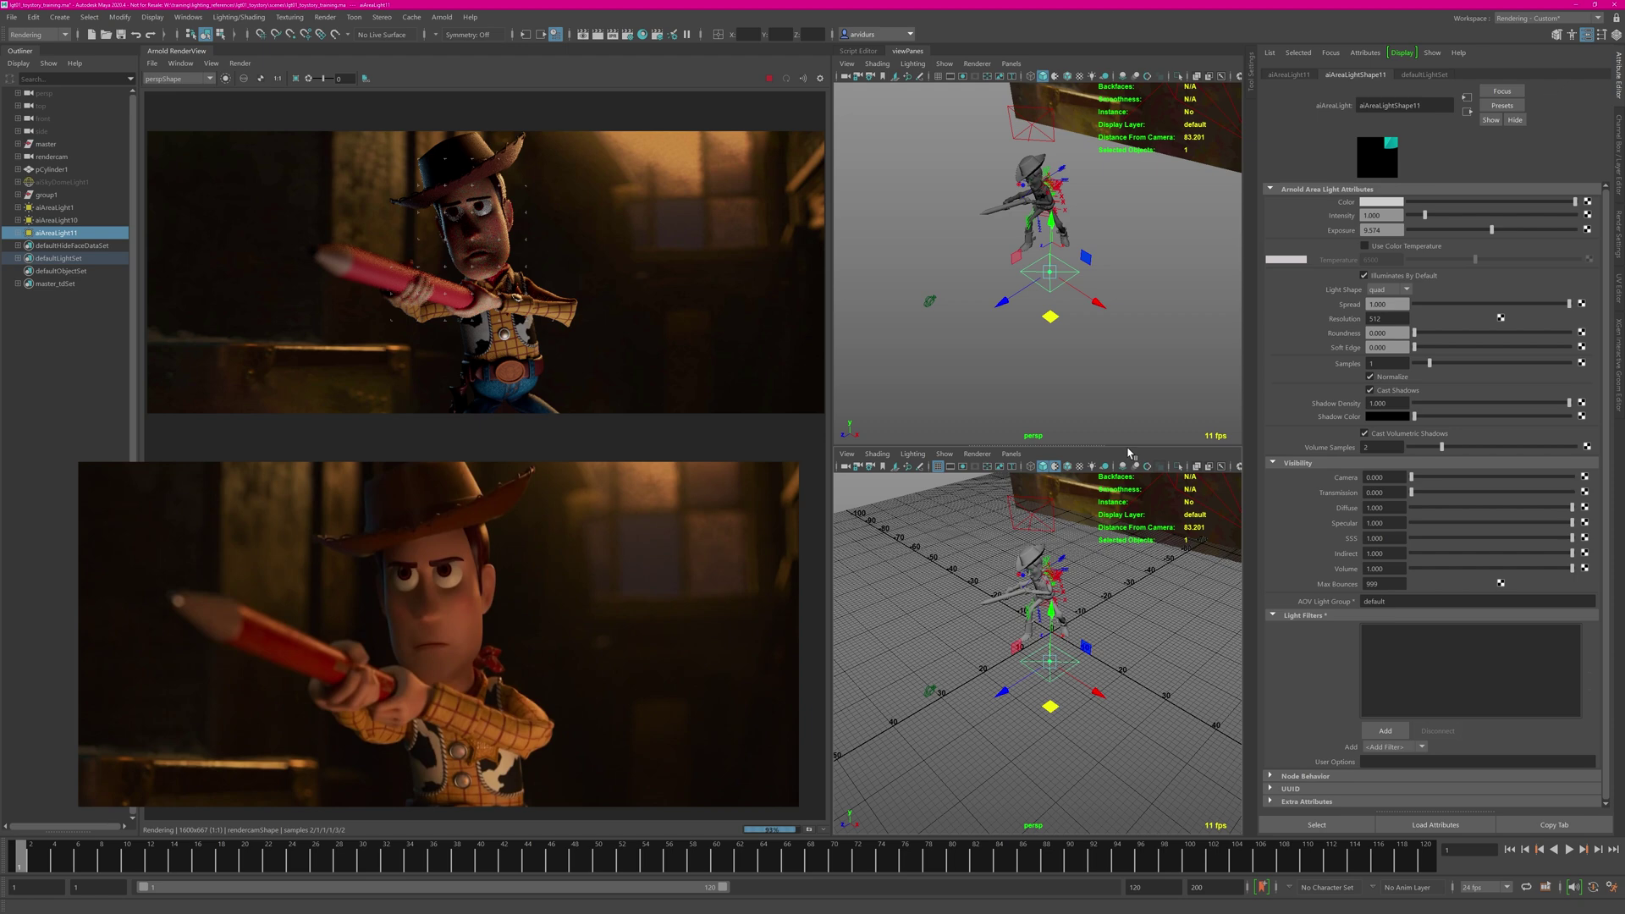
key(r)
drag(1049, 662, 1046, 673)
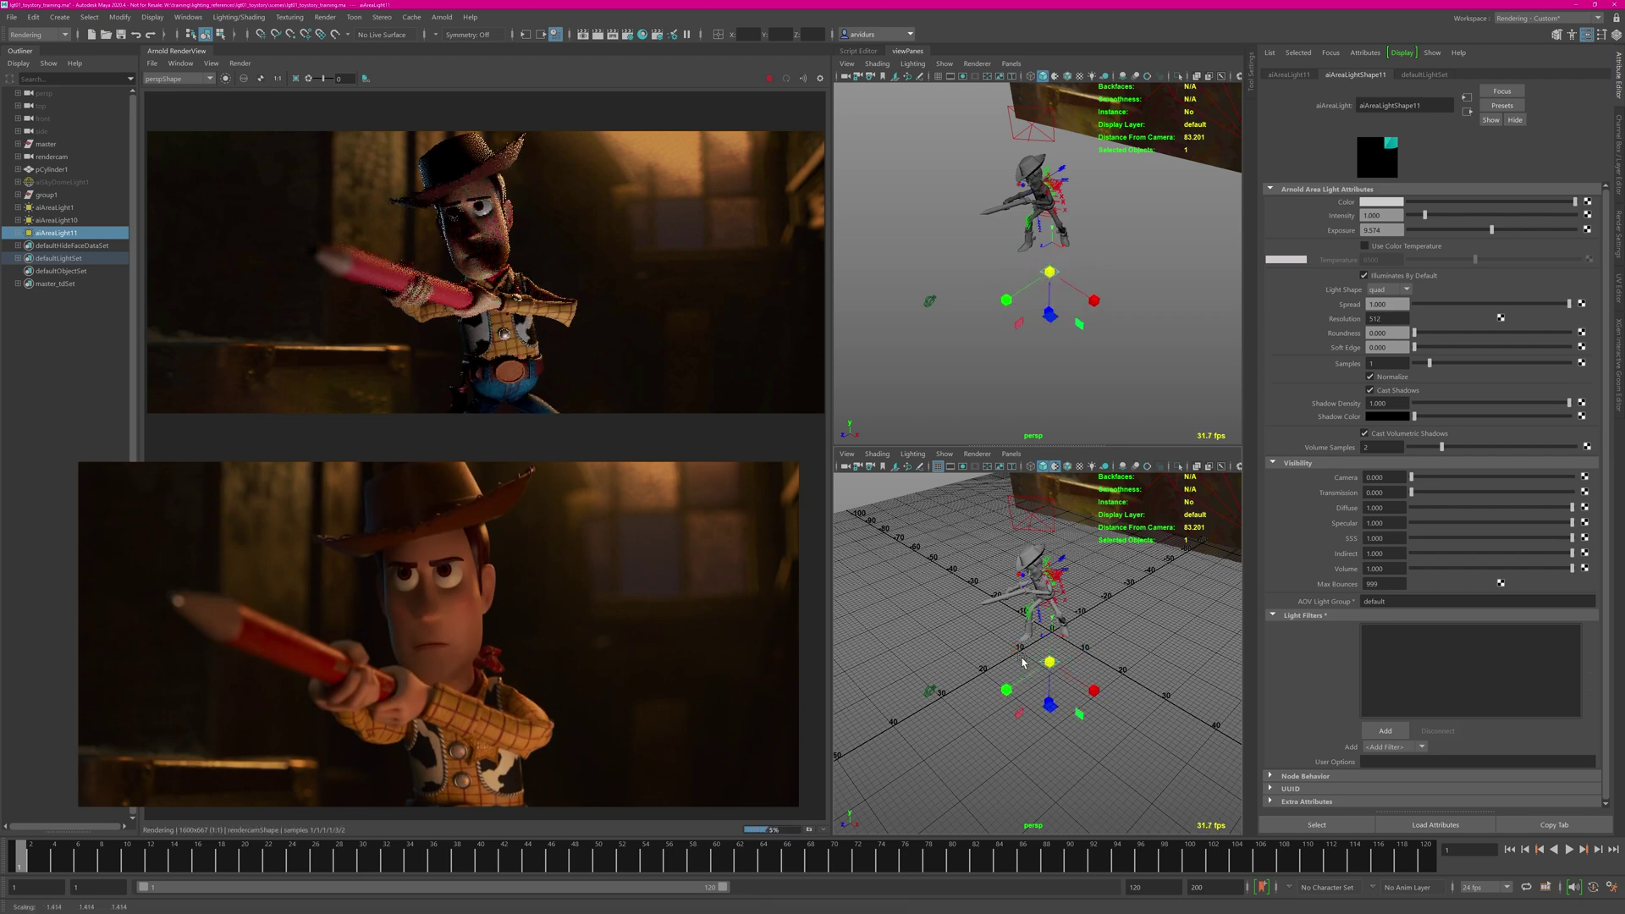
Look through the up light, frame Woody's face, and orbit to aim the light at him from a low angle.
click(1009, 455)
click(1046, 505)
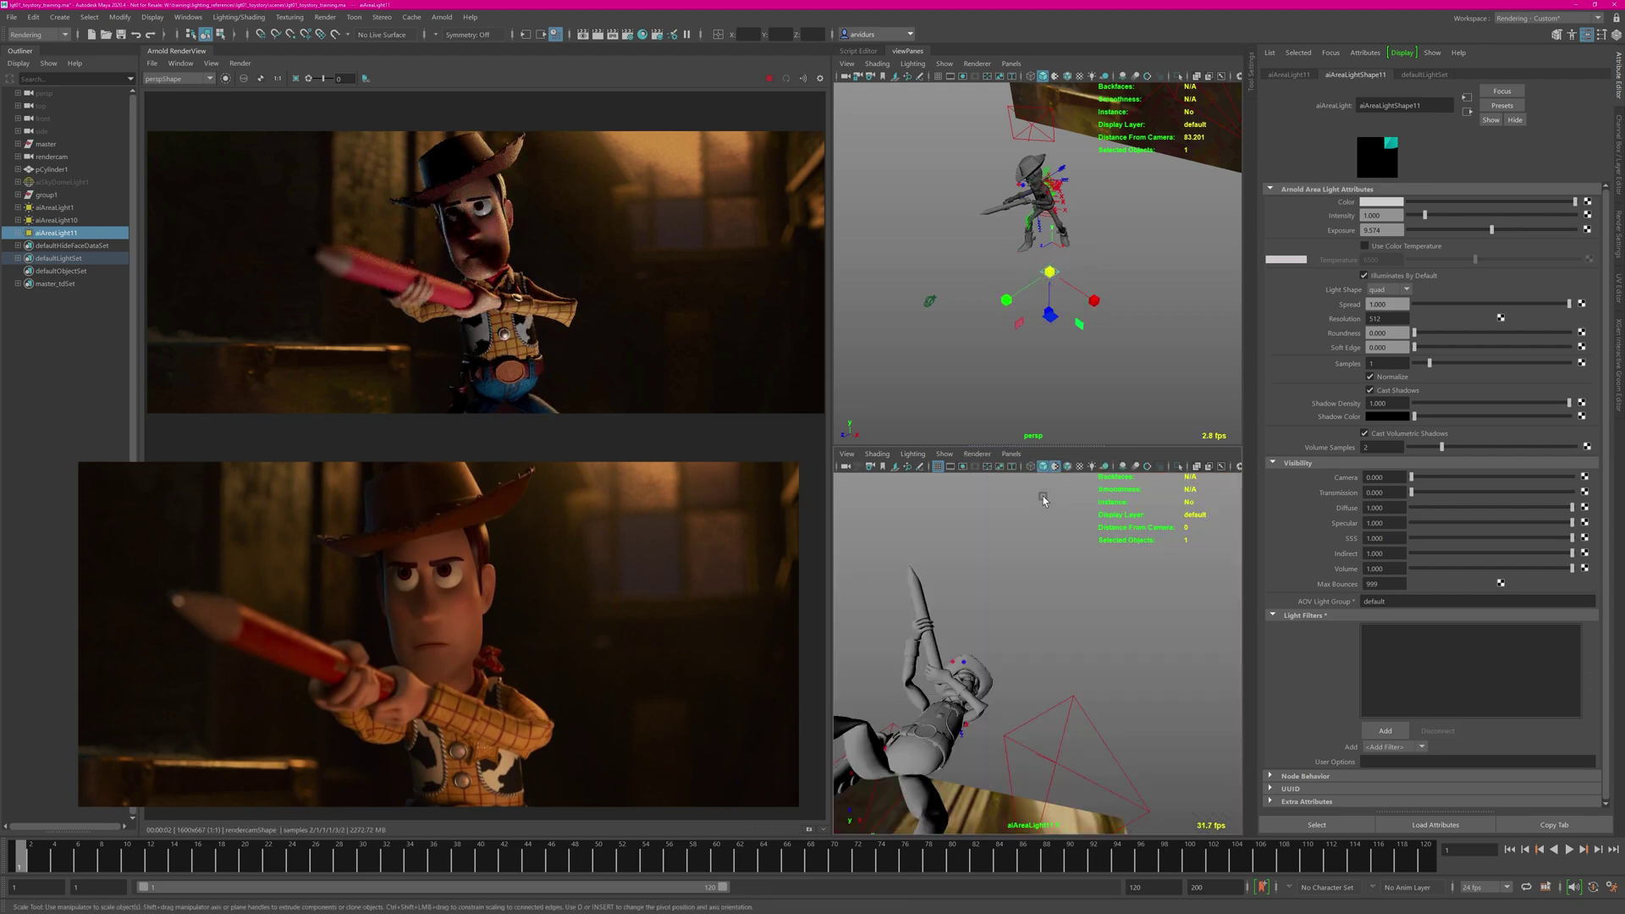
key(q)
click(970, 687)
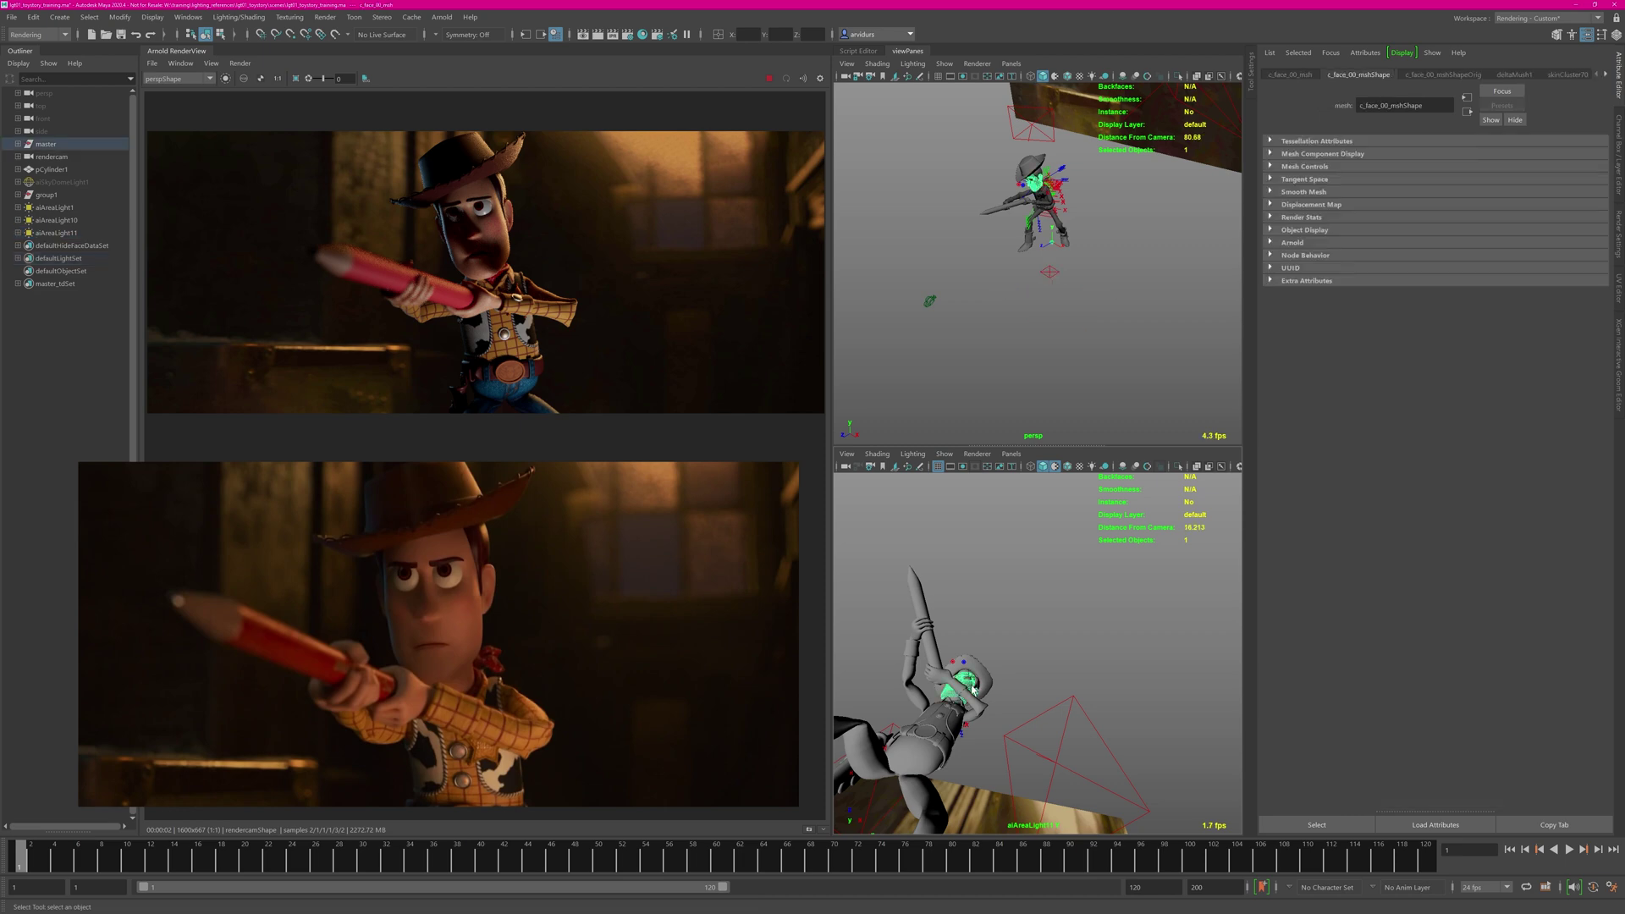
key(f)
alt+right_drag(971, 687, 865, 674)
alt+drag(866, 674, 1045, 679)
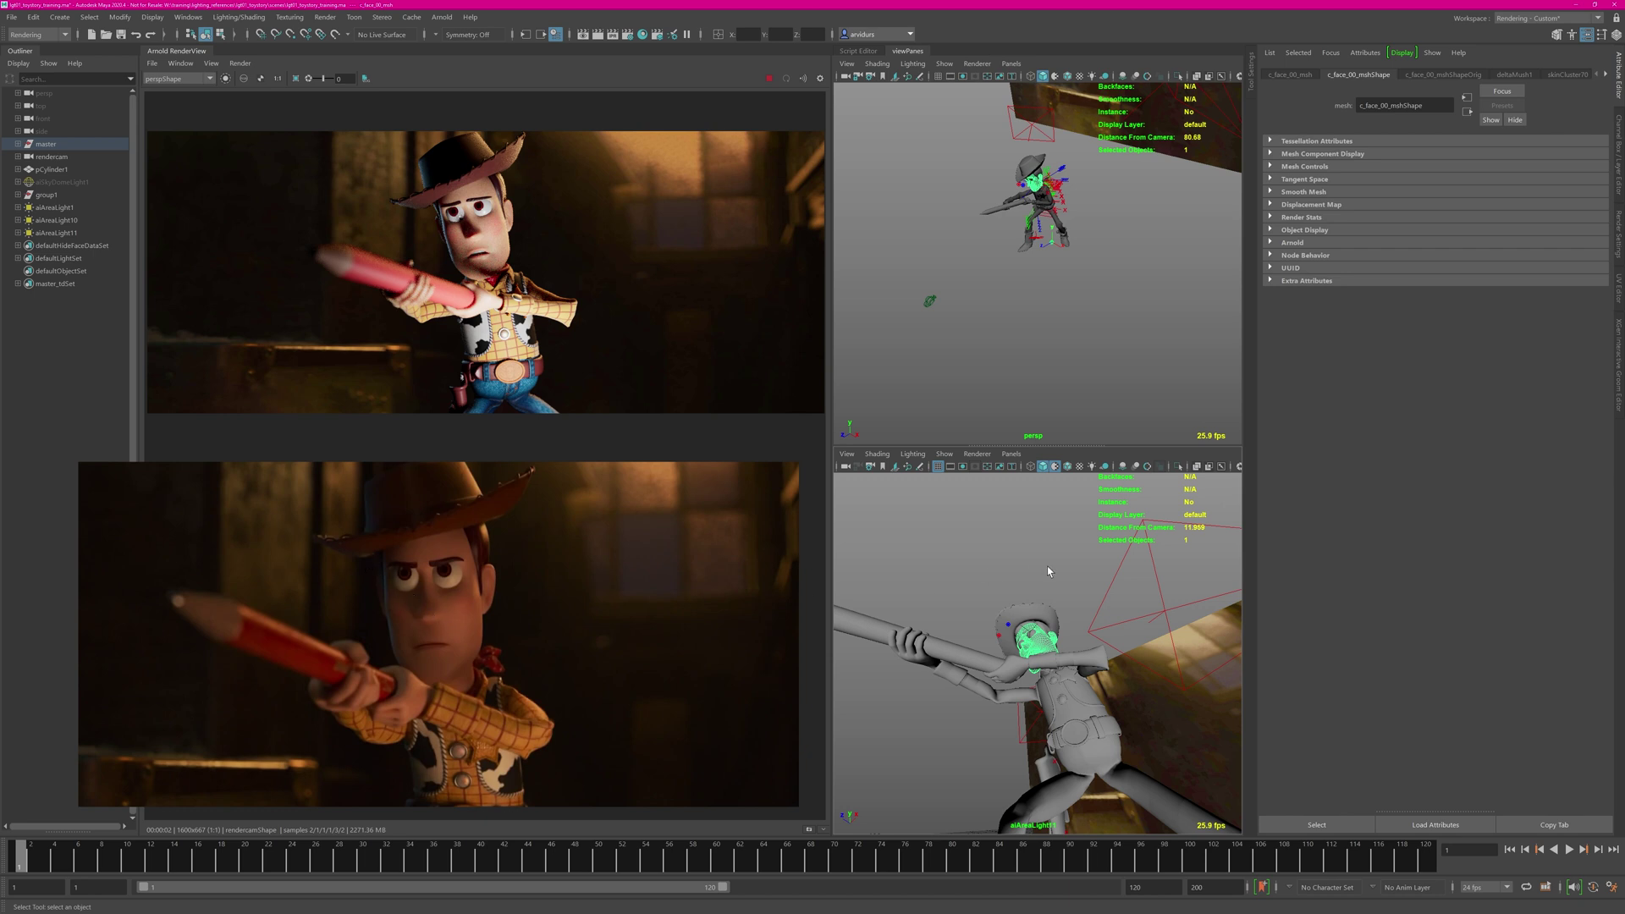
alt+drag(1048, 571, 1059, 645)
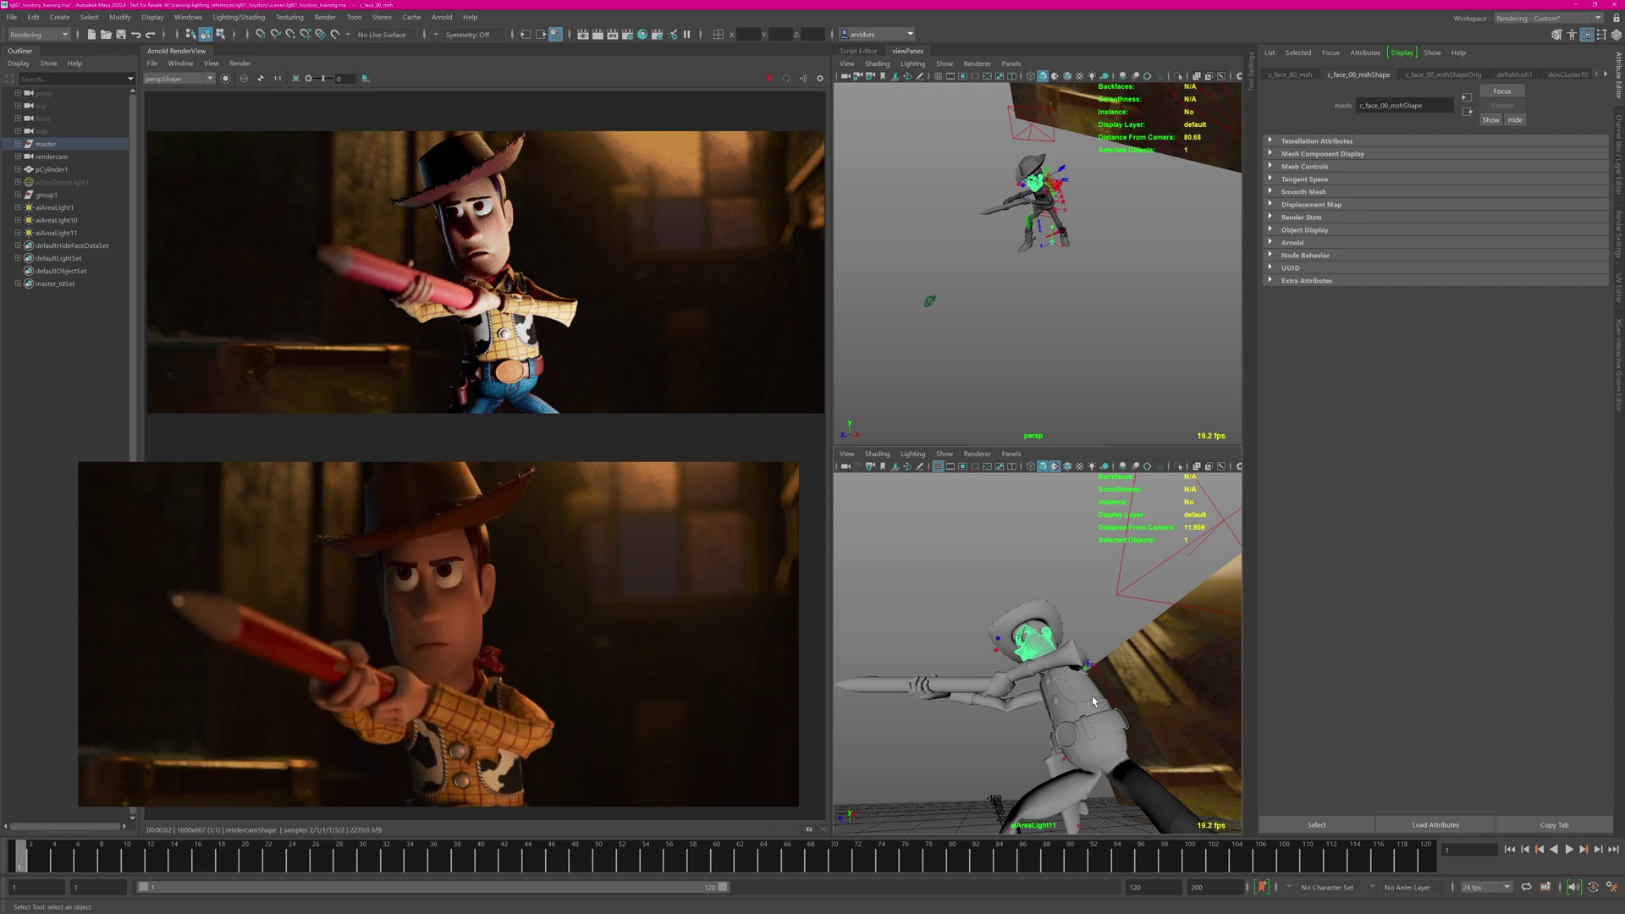
alt+drag(1092, 701, 1087, 695)
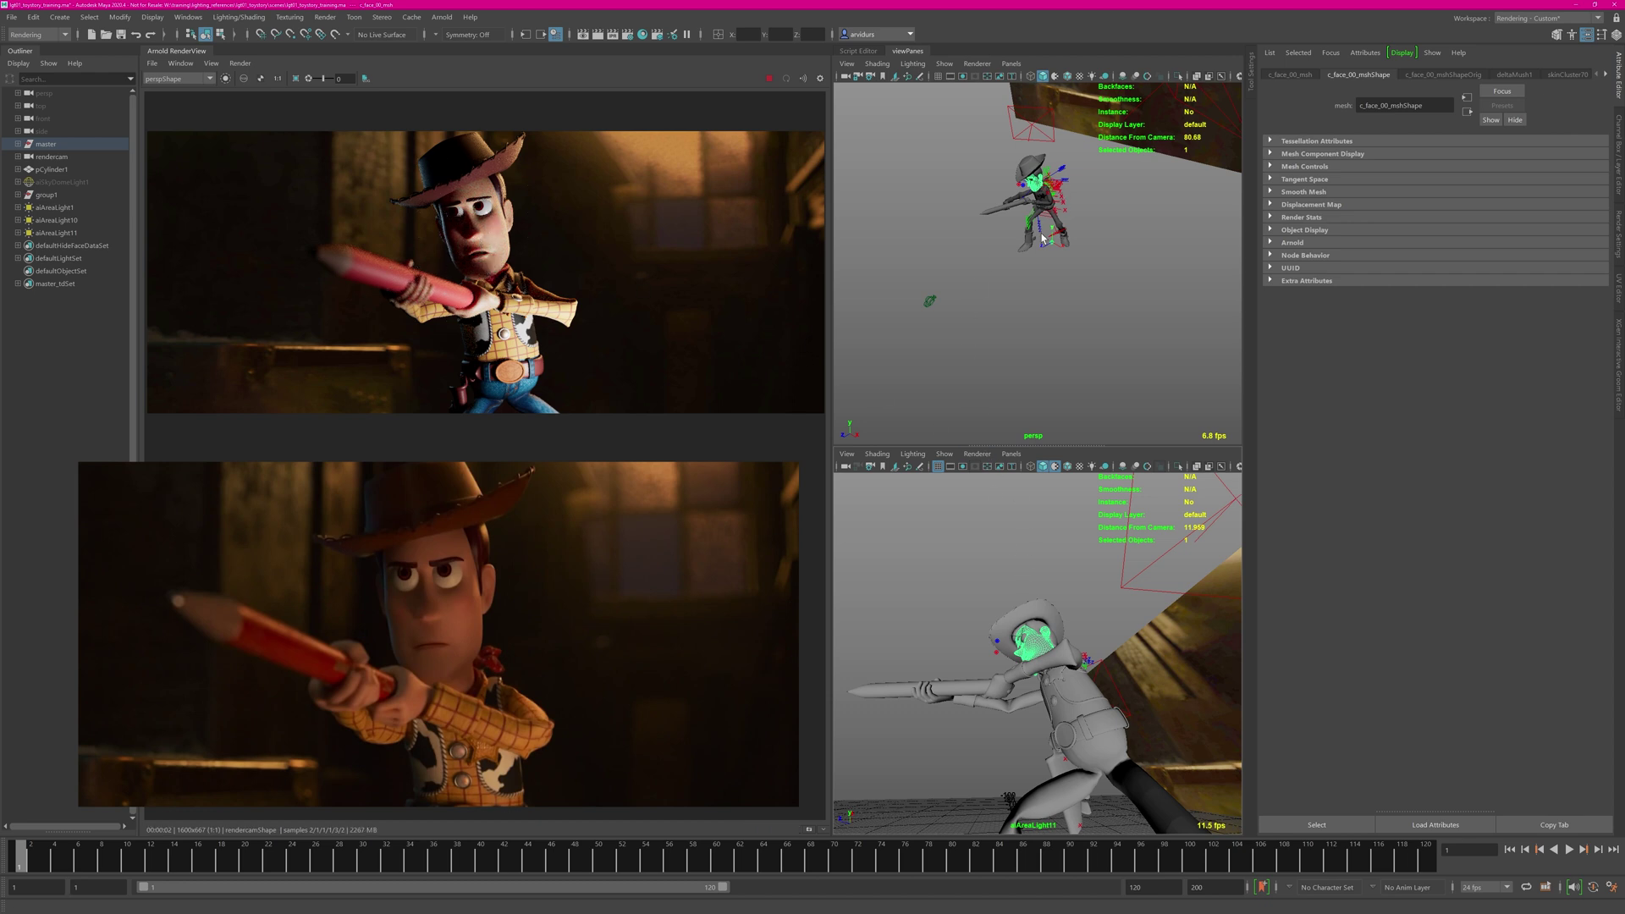
Select the up light in the perspective view, move it lower and farther from Woody, and scale it up.
scroll(1043, 240, up, 3)
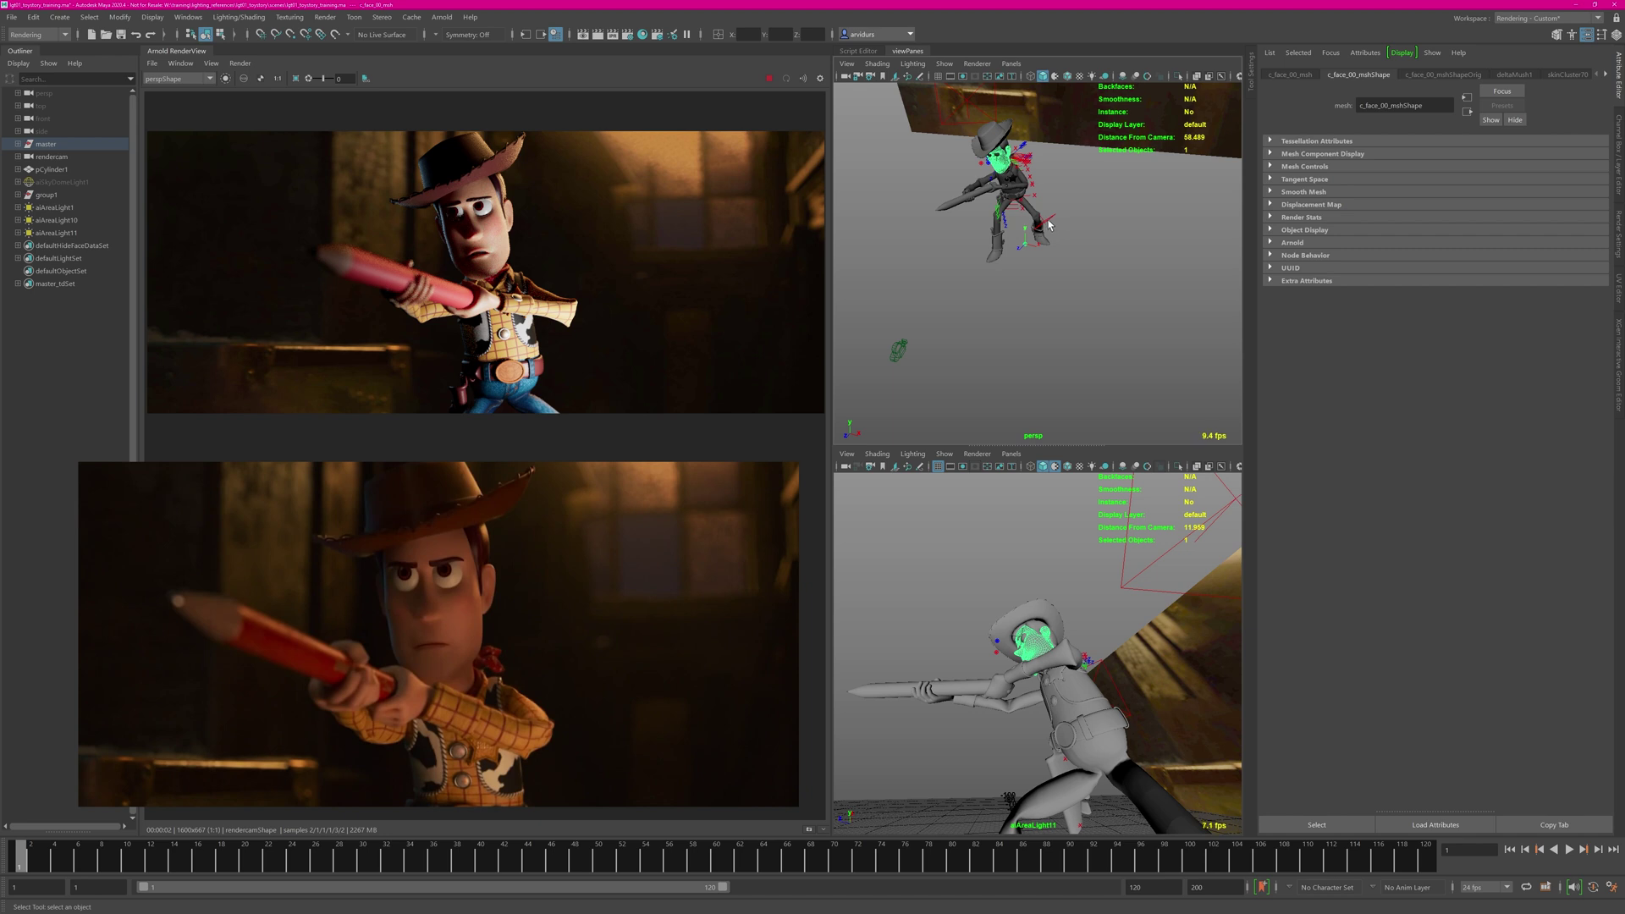
click(1049, 224)
key(w)
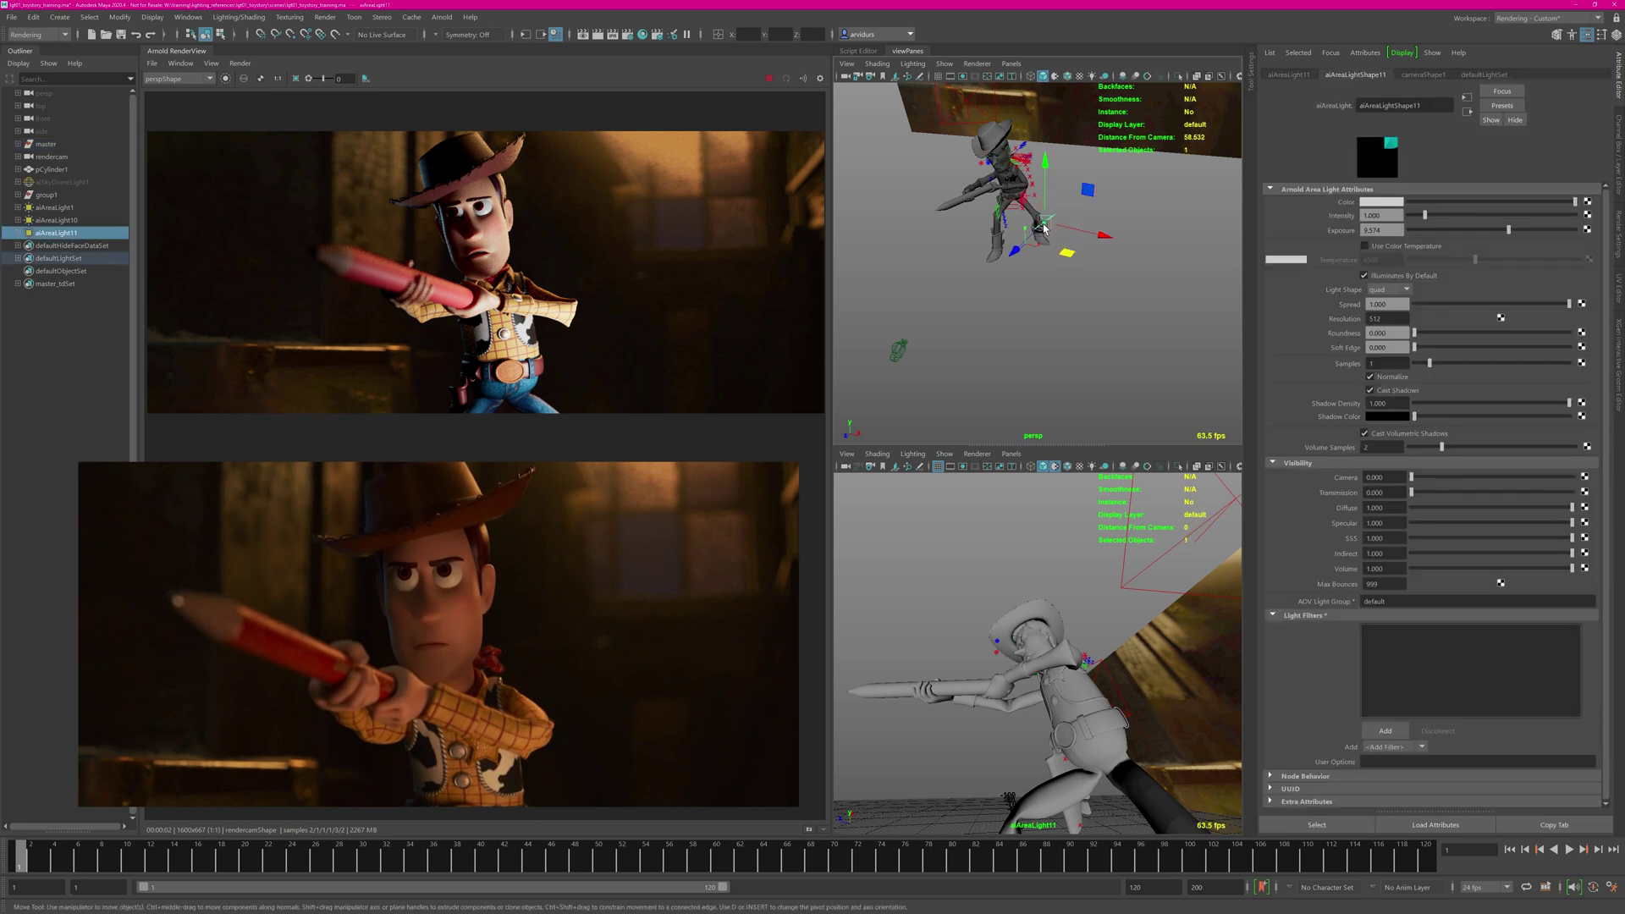
drag(1045, 227, 1000, 208)
drag(1091, 280, 1158, 370)
key(r)
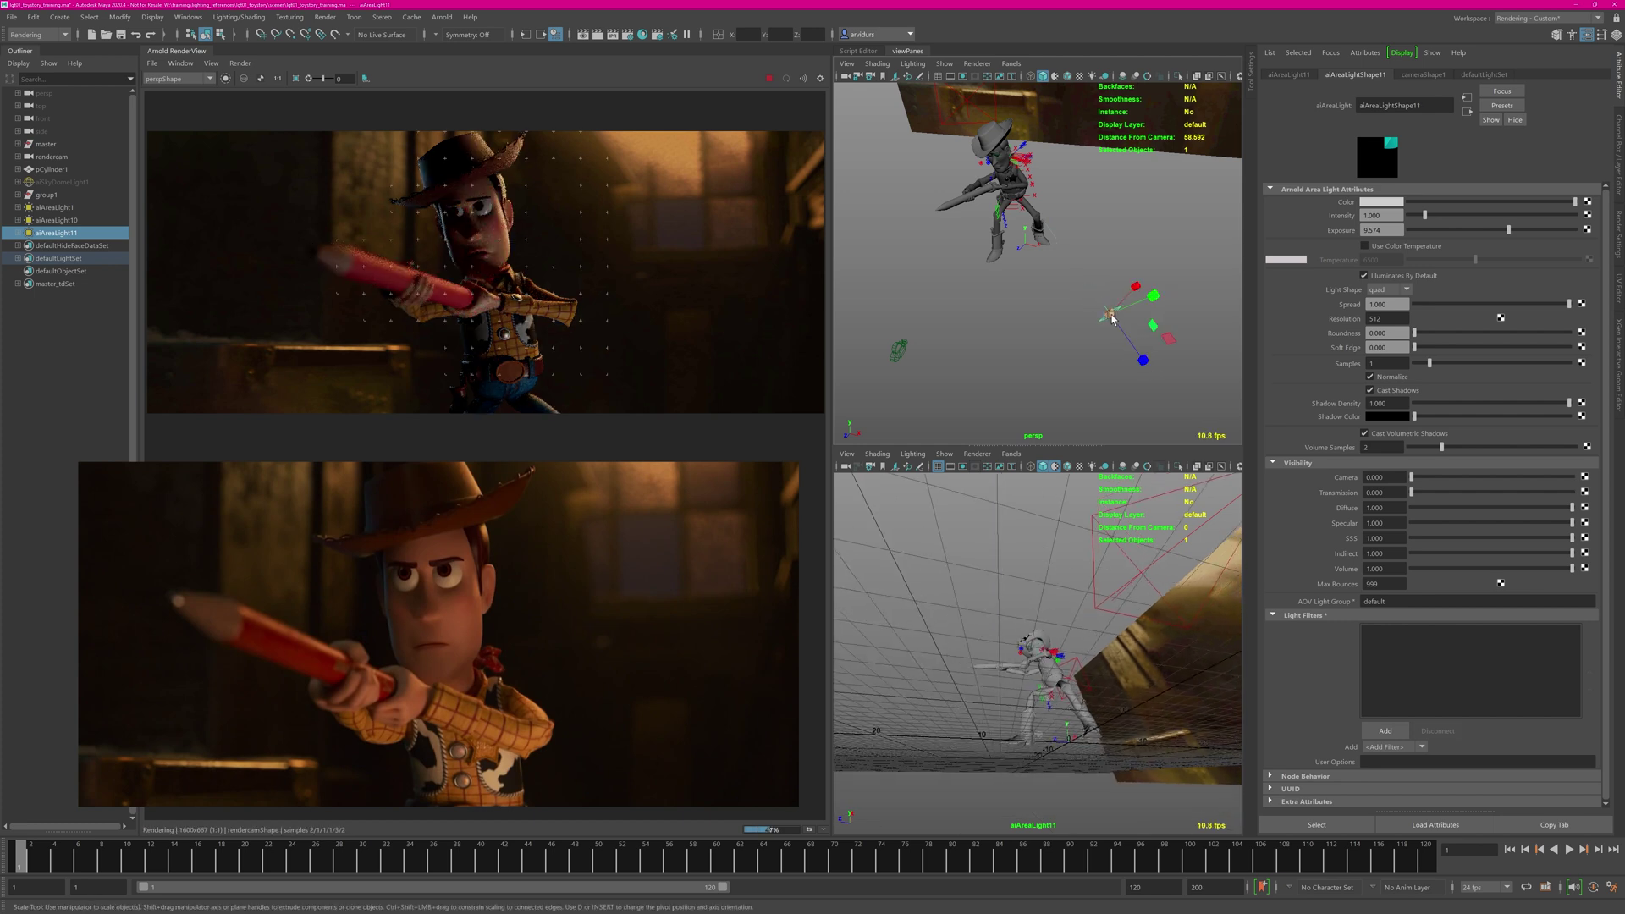
drag(1109, 314, 1134, 320)
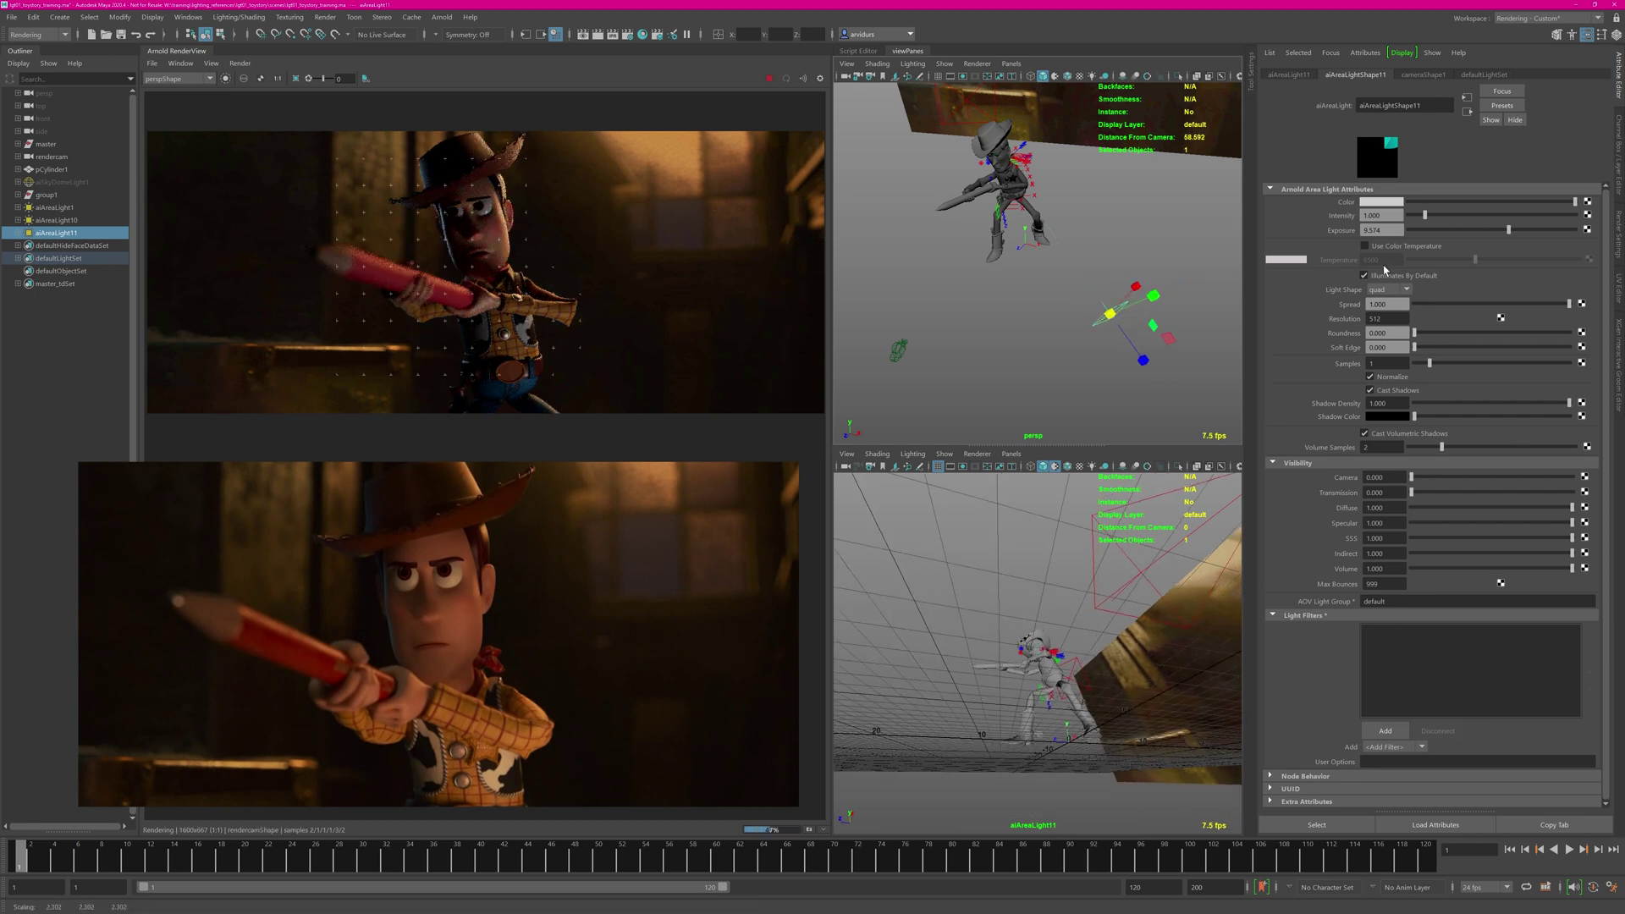
Raise the up light's exposure to about 11 and tint its color a pale warm orange.
drag(1517, 235, 1518, 235)
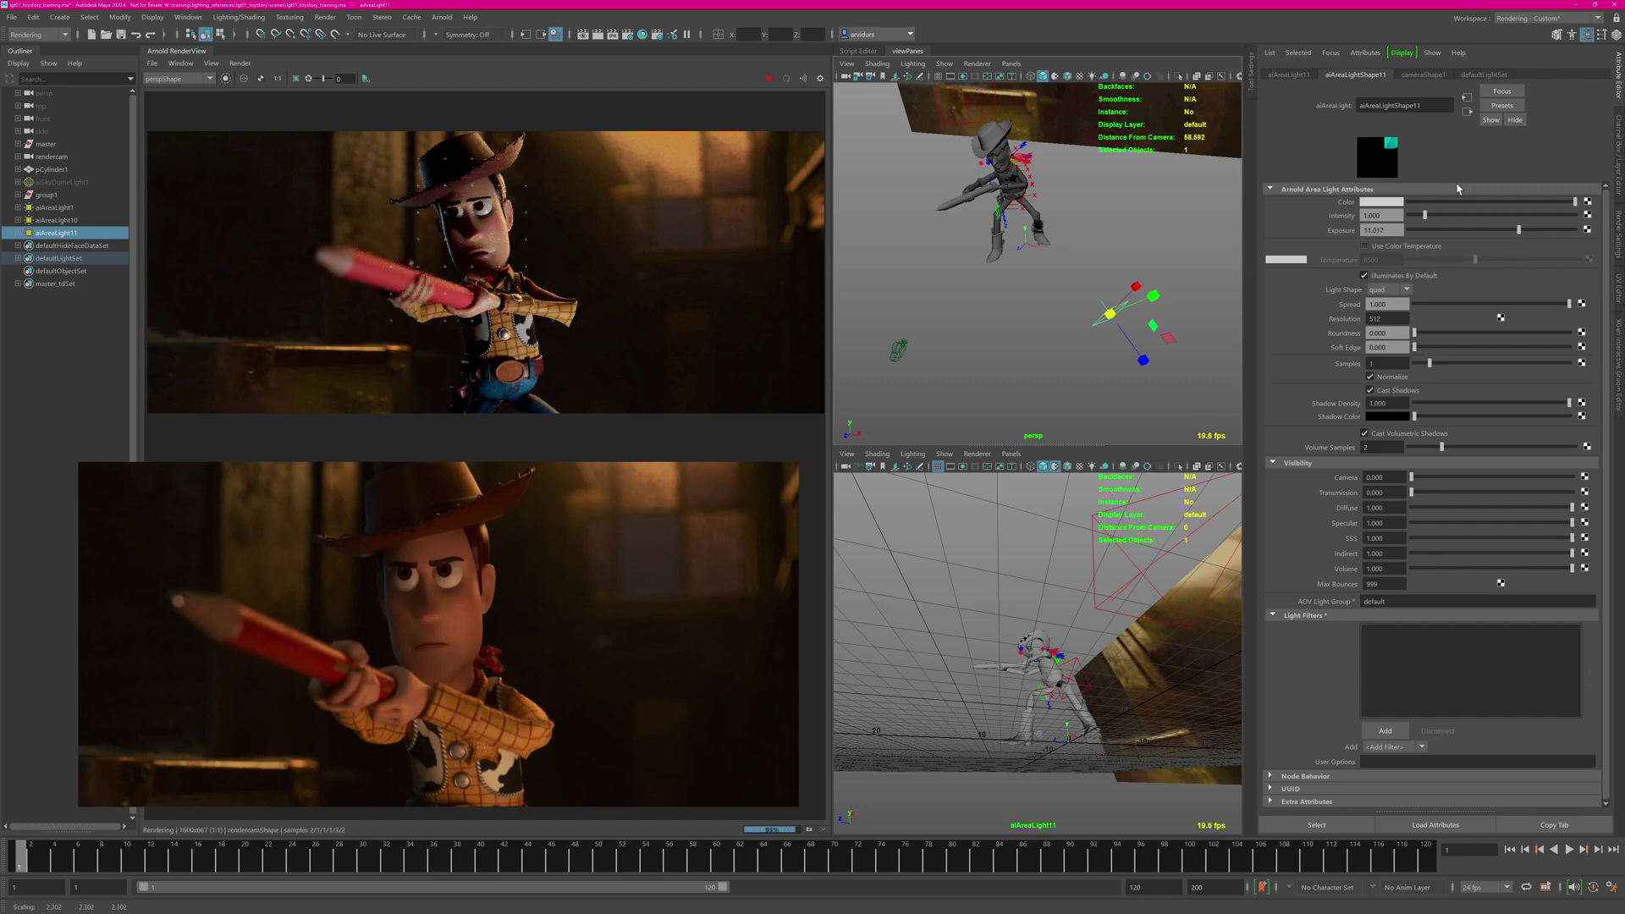
click(1385, 205)
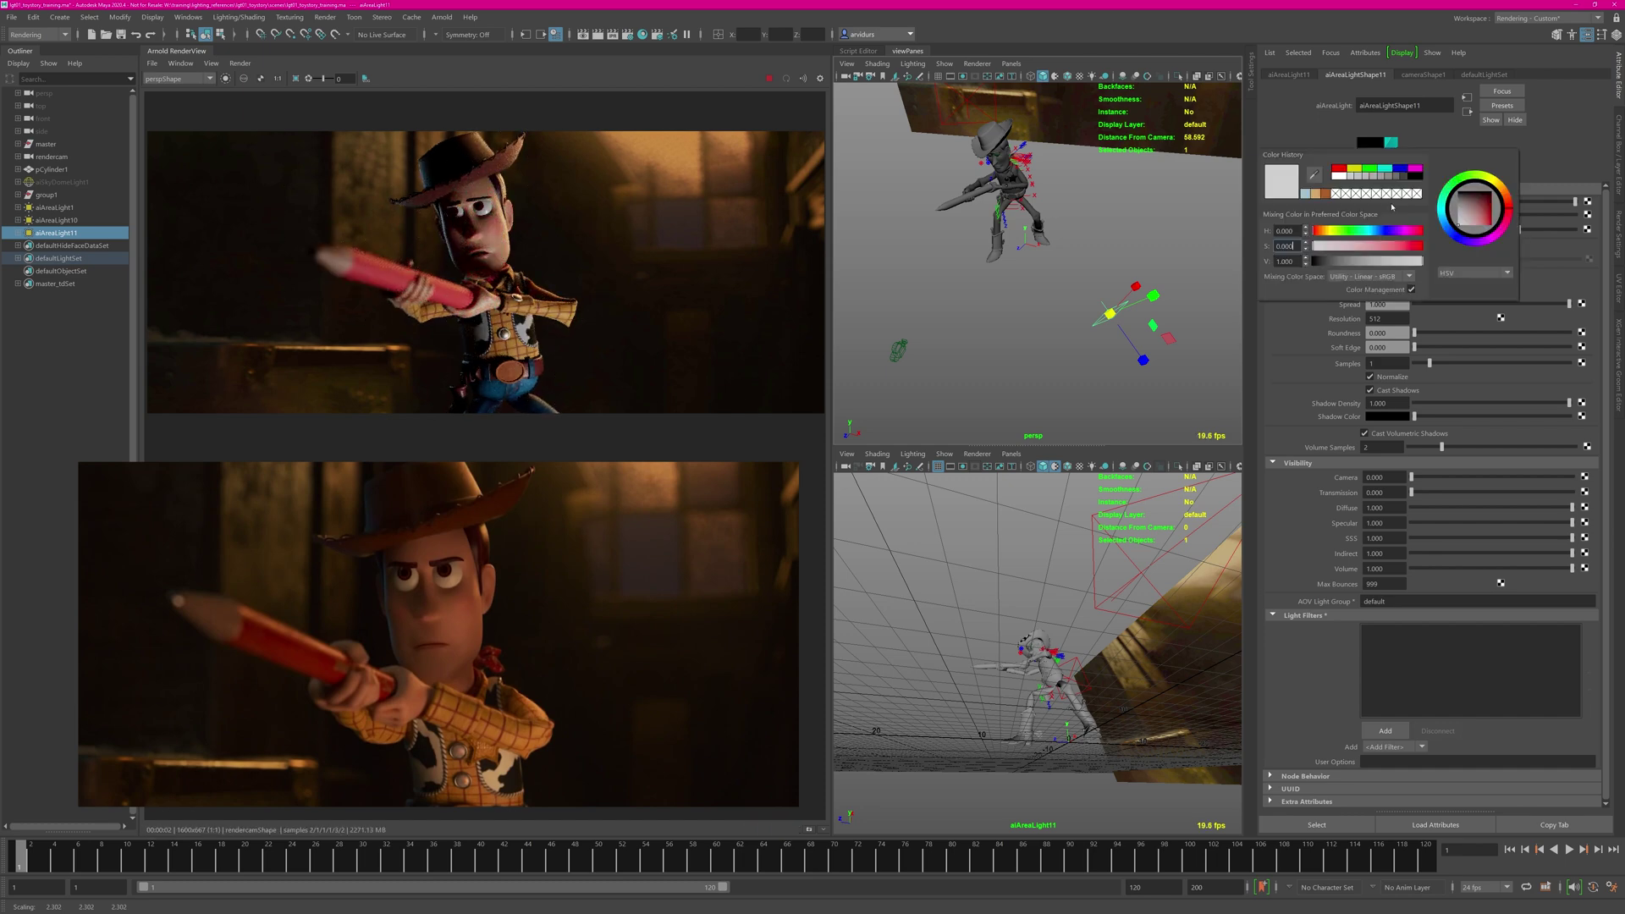
click(1319, 193)
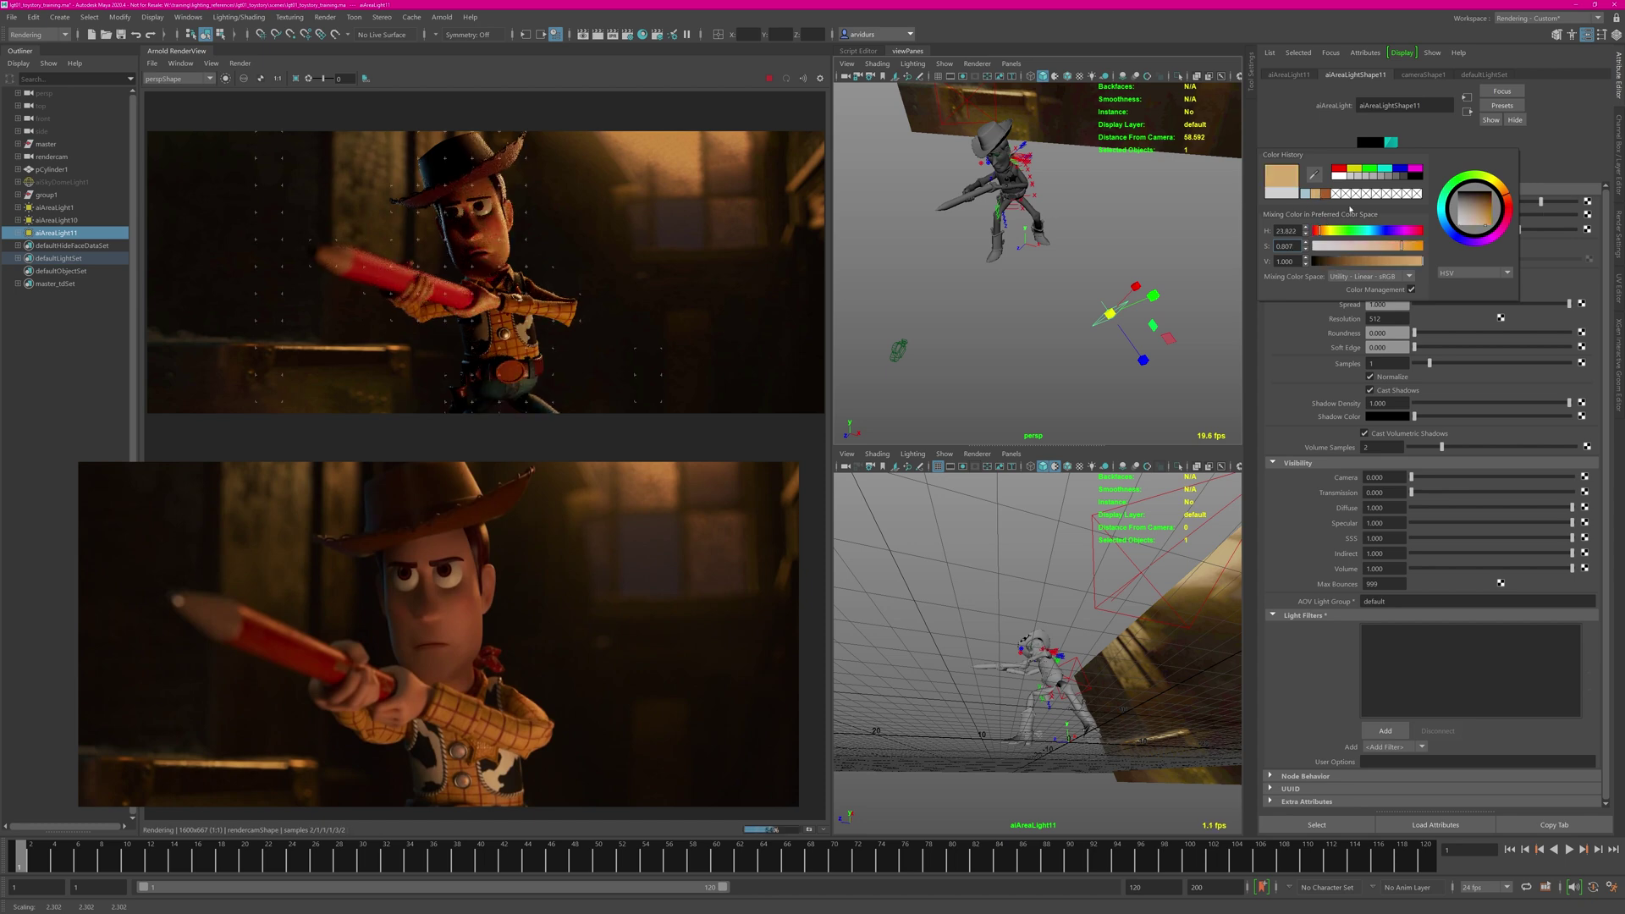
drag(1373, 250, 1364, 245)
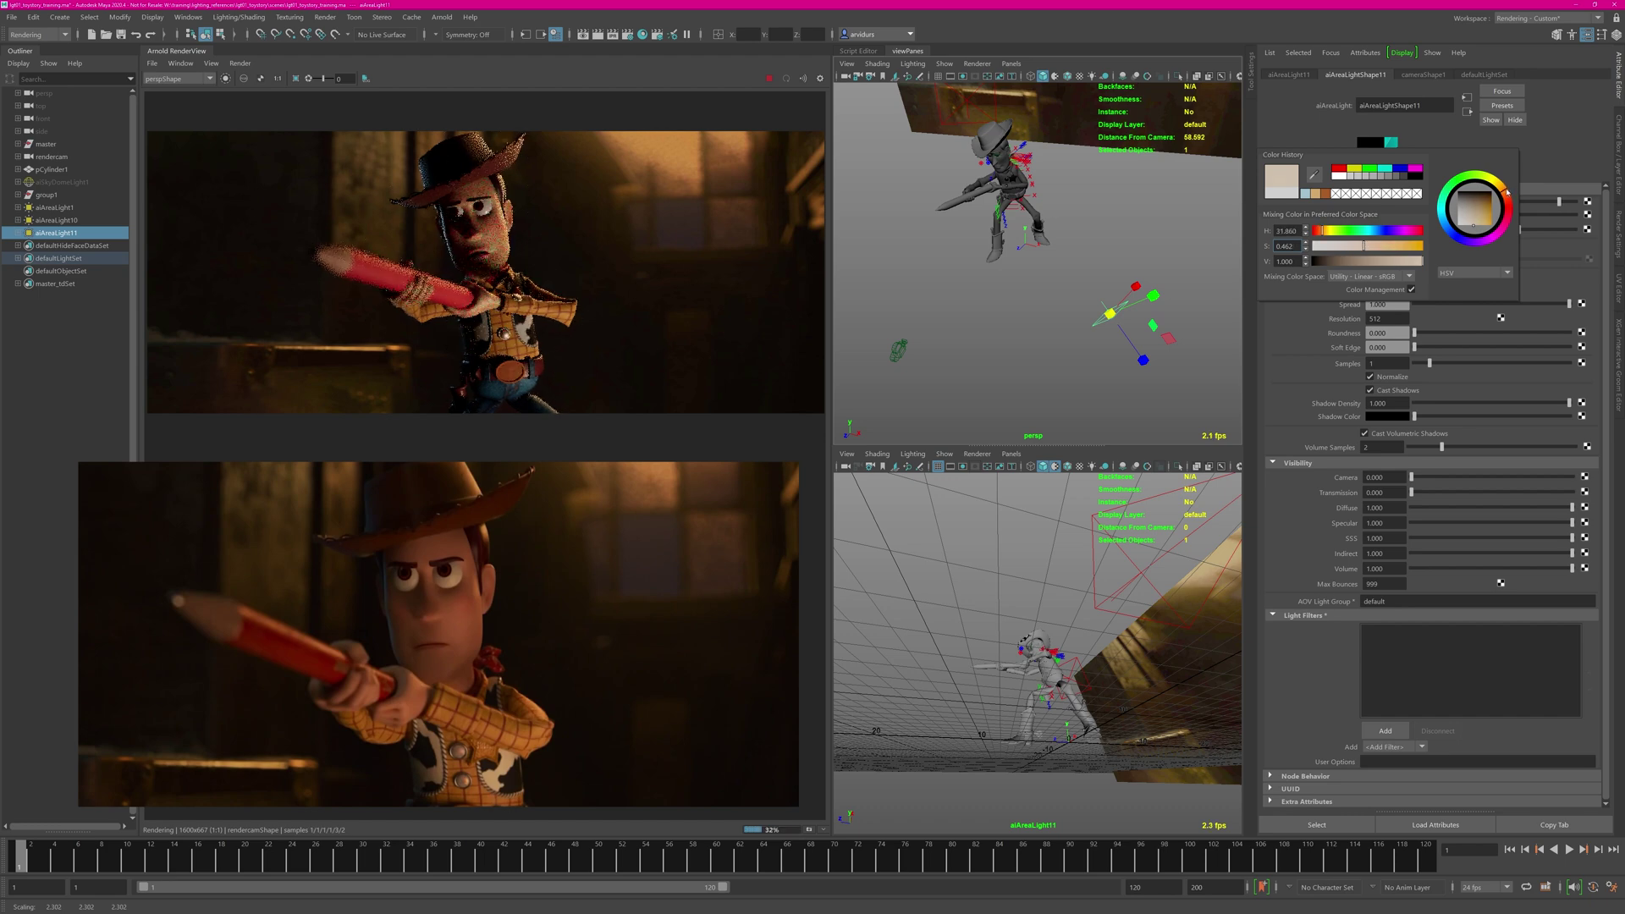
click(1508, 195)
click(1472, 225)
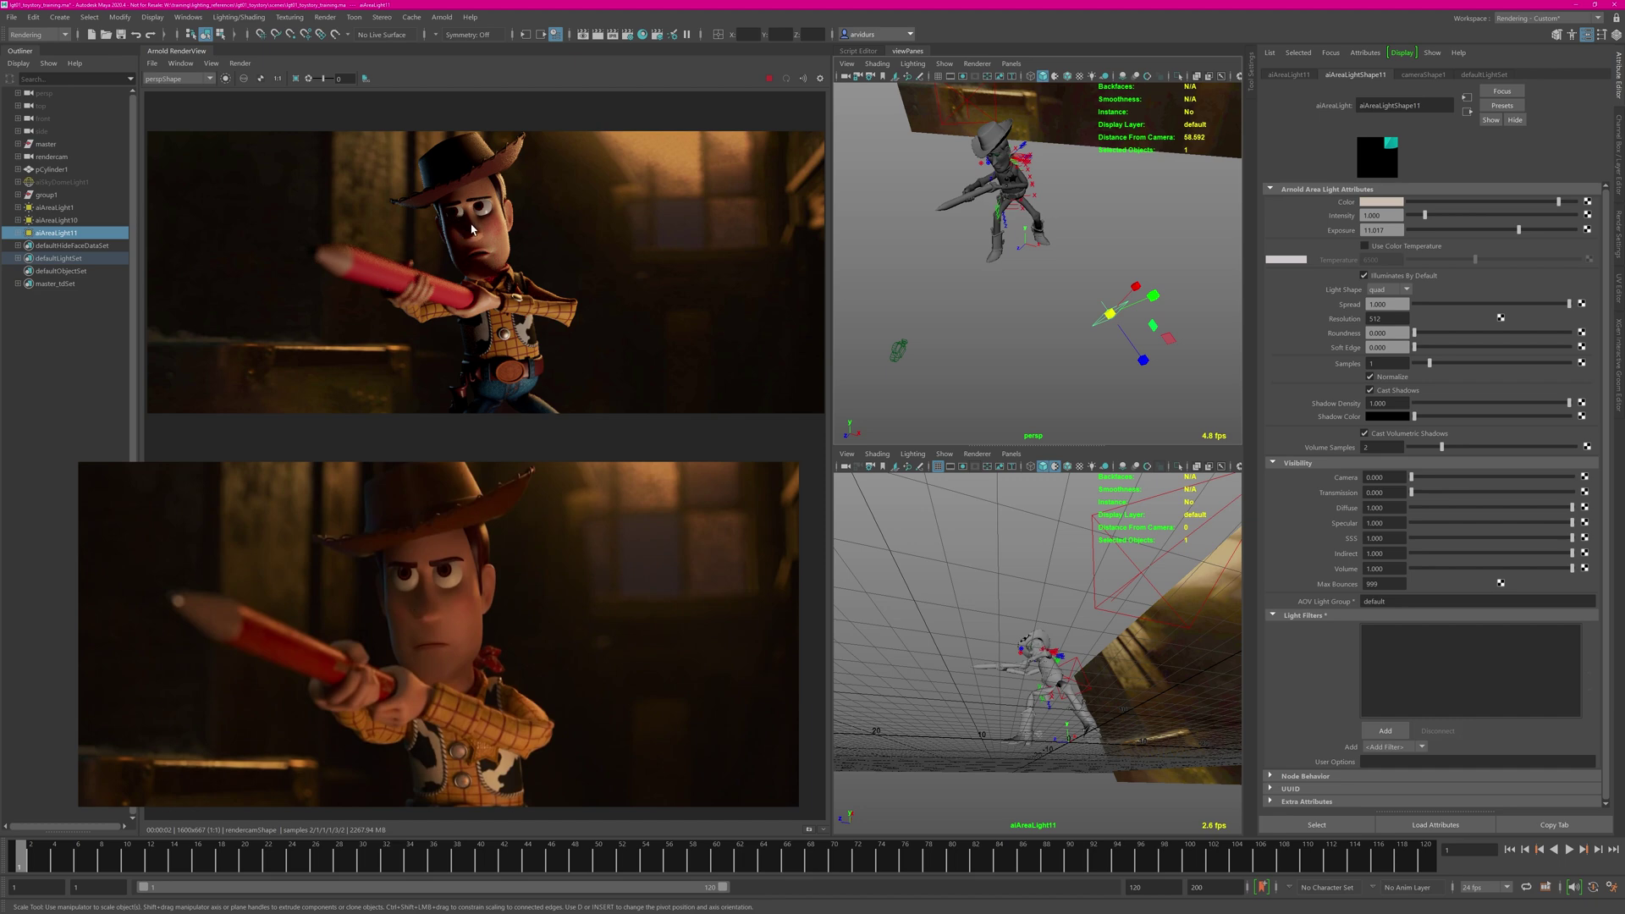
Create a fourth Arnold area light and scale it up.
click(1034, 298)
click(442, 17)
mouse_move(507, 82)
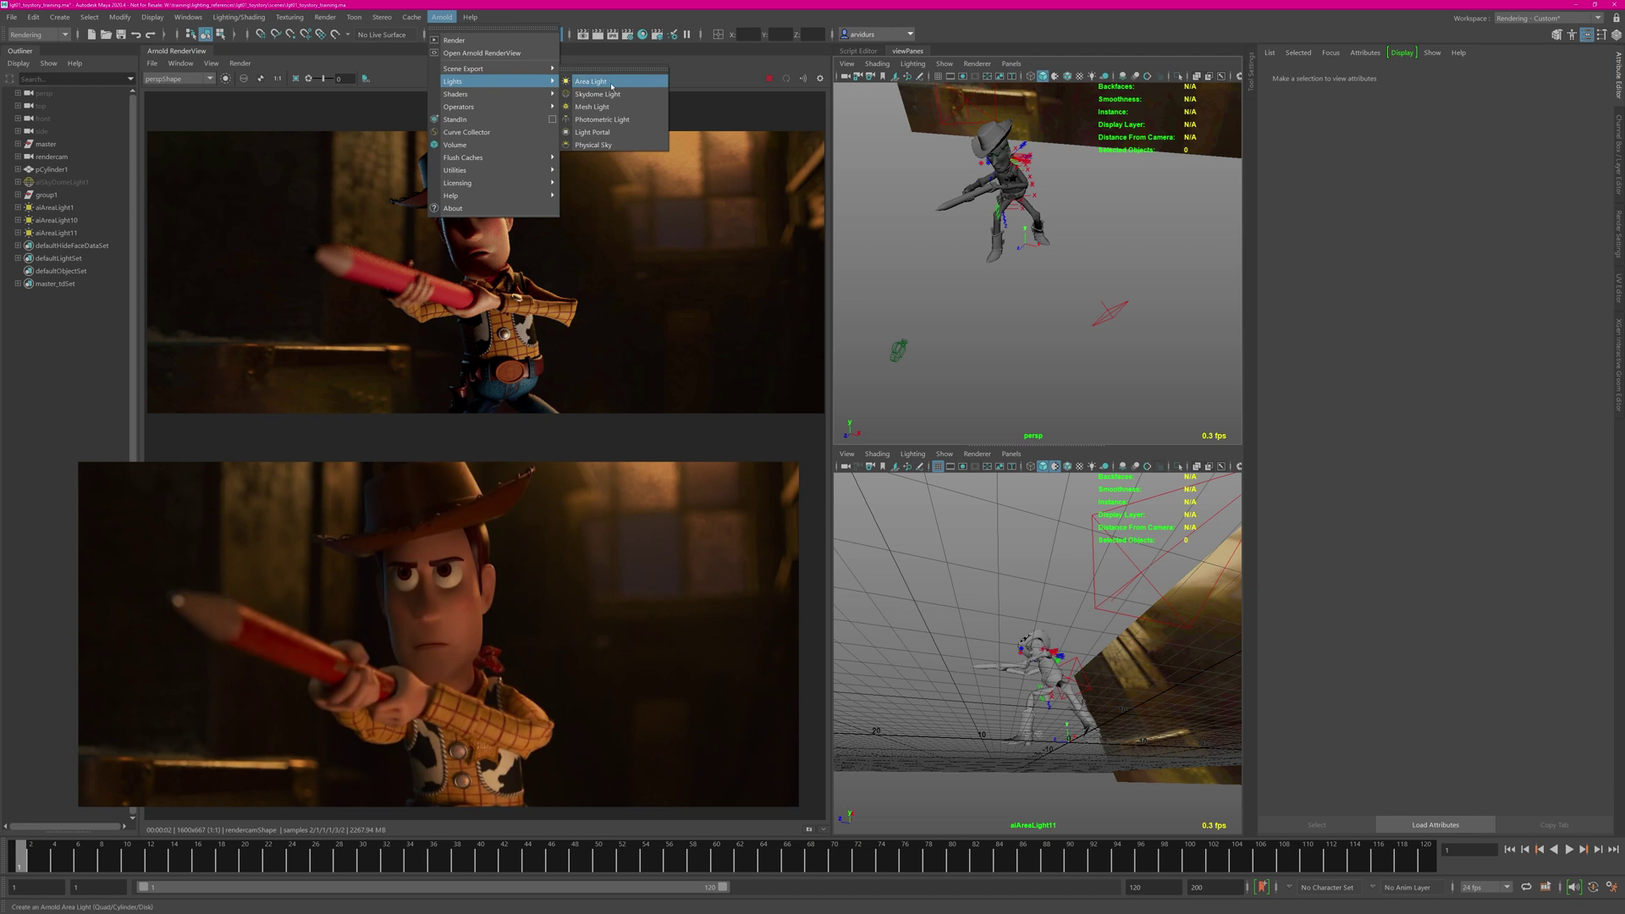
click(620, 84)
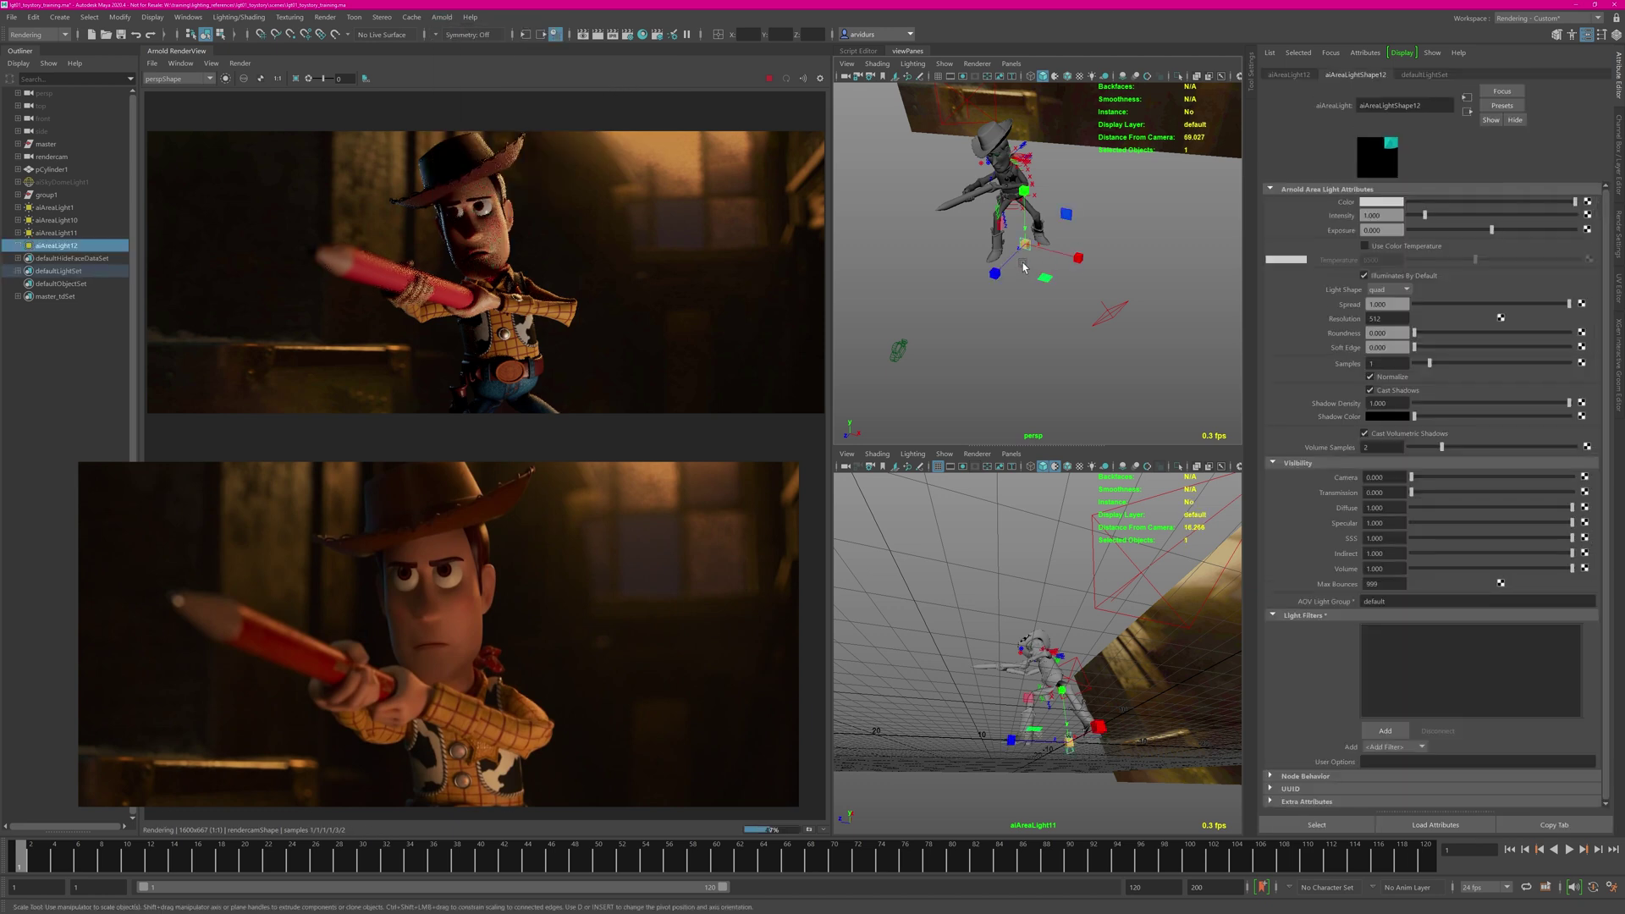
drag(1088, 263, 1048, 297)
Move the fourth area light well out in front of Woody as a frontal fill.
key(w)
drag(1050, 269, 862, 273)
alt+middle_drag(861, 273, 955, 272)
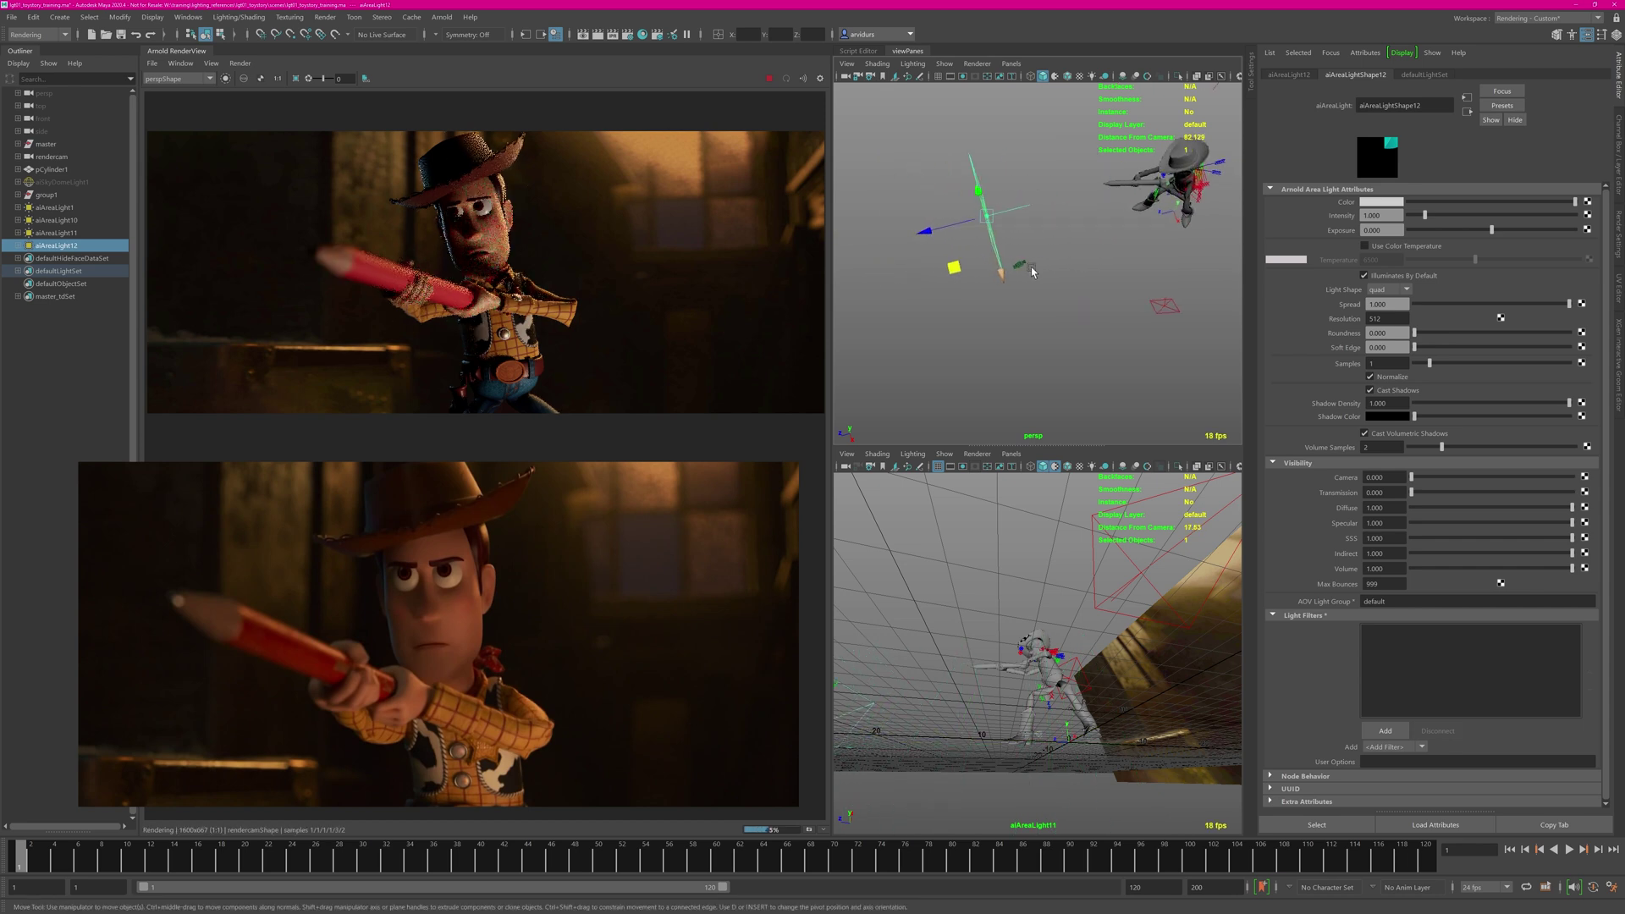
alt+drag(954, 273, 993, 158)
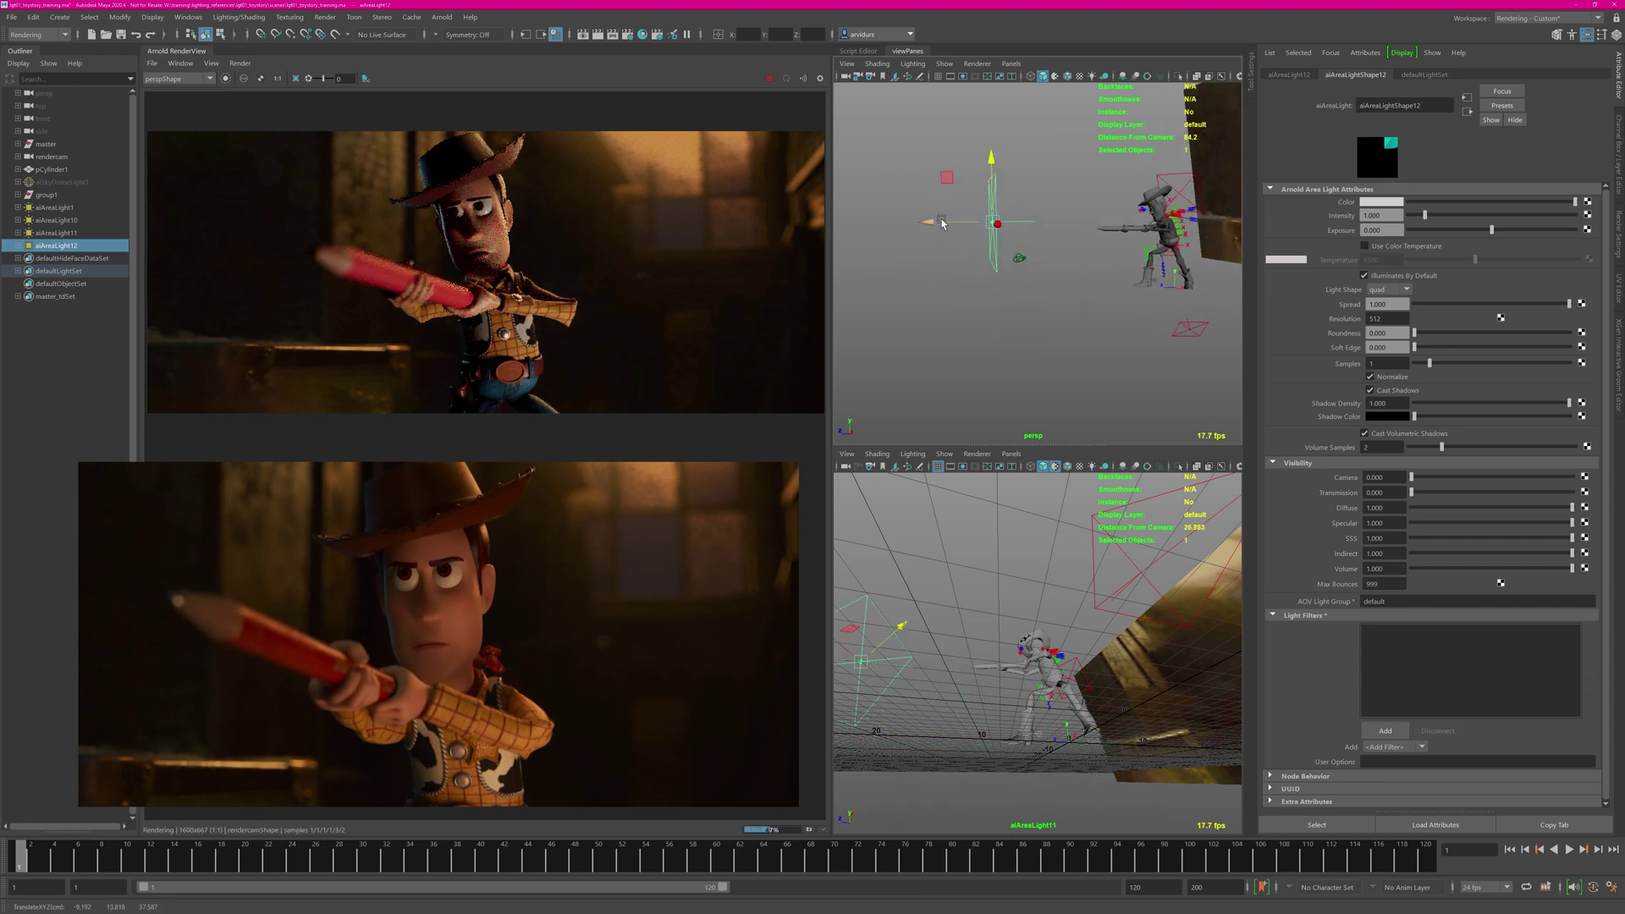
drag(938, 221, 901, 222)
Set the front fill light's exposure to 10 and fine-tune it down to about 9.48.
drag(1491, 230, 1573, 230)
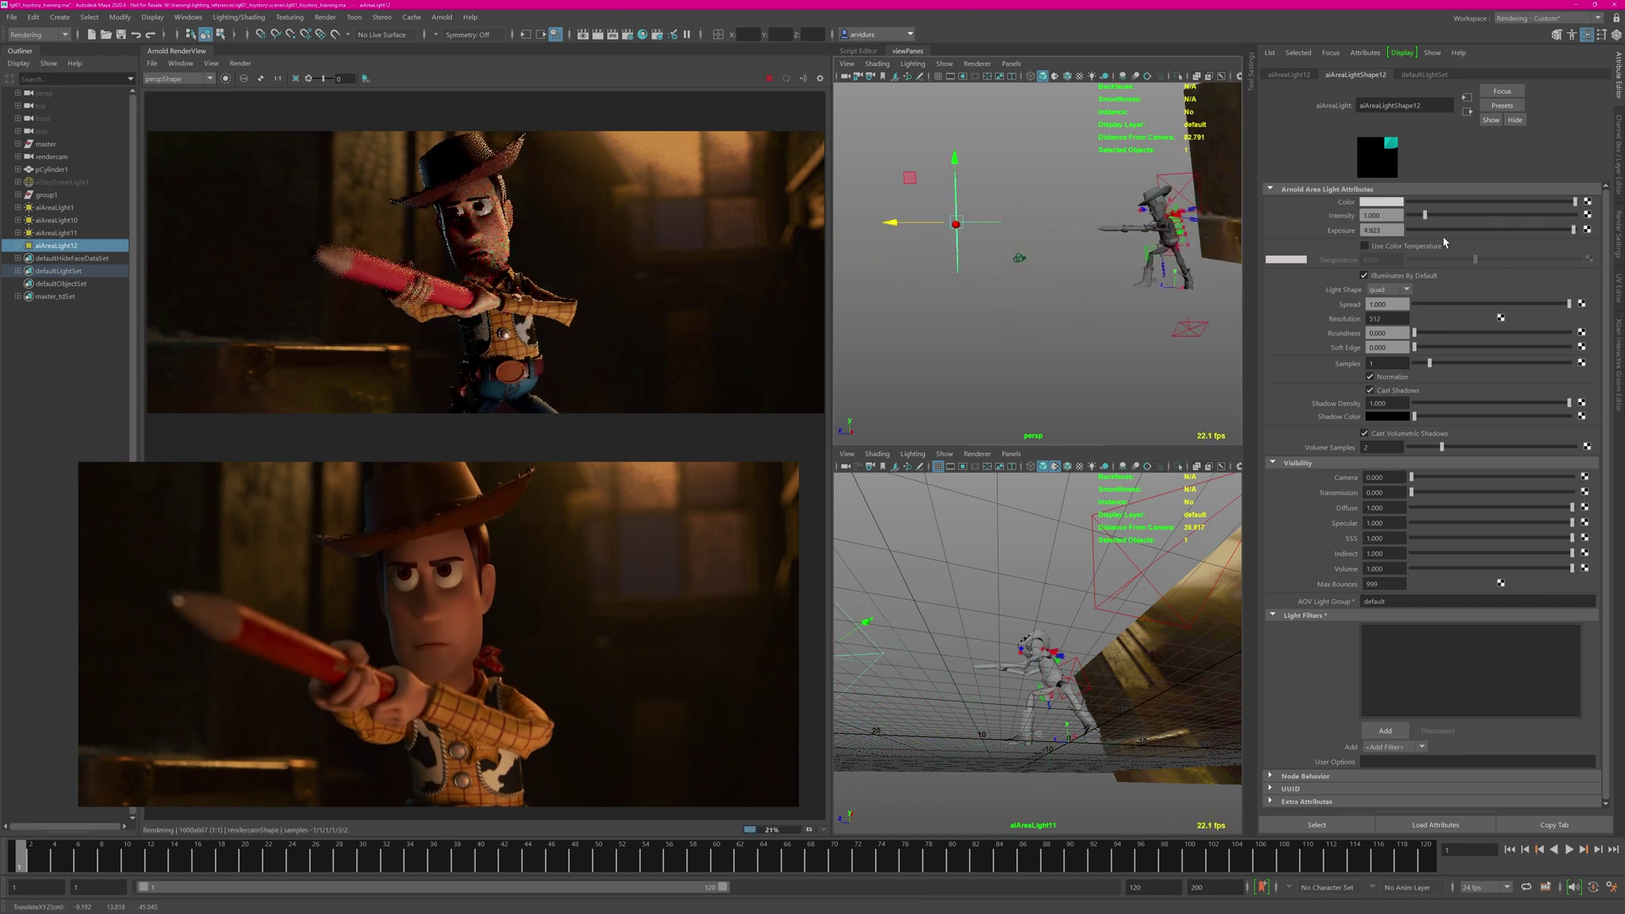
drag(1388, 231, 1322, 238)
text(10)
key(Return)
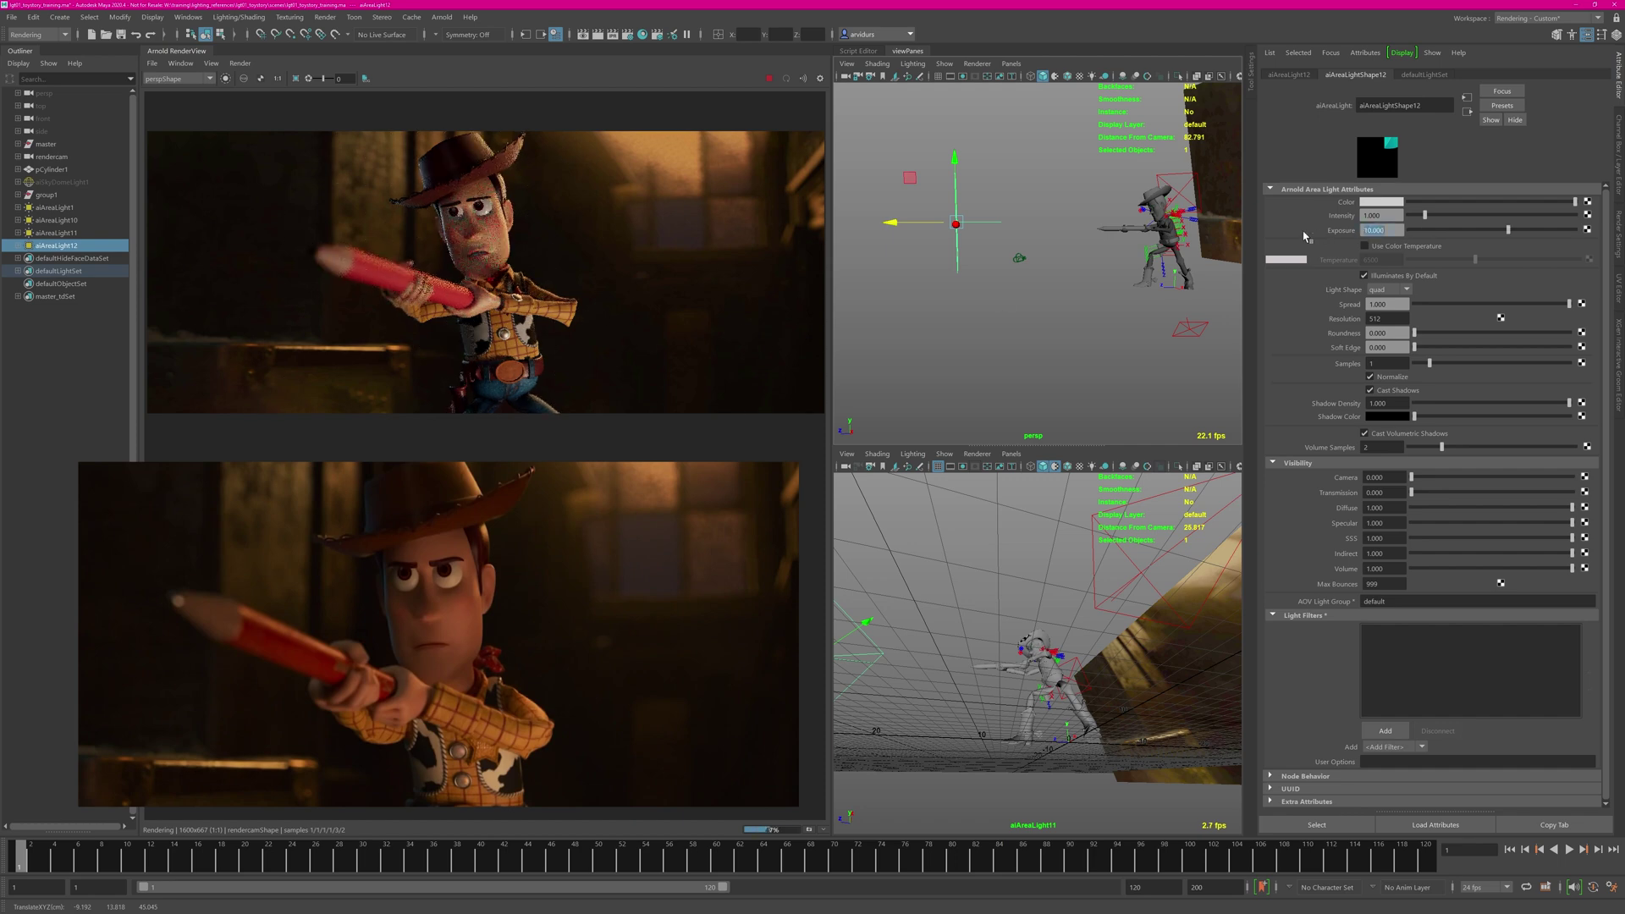
drag(1509, 229, 1506, 231)
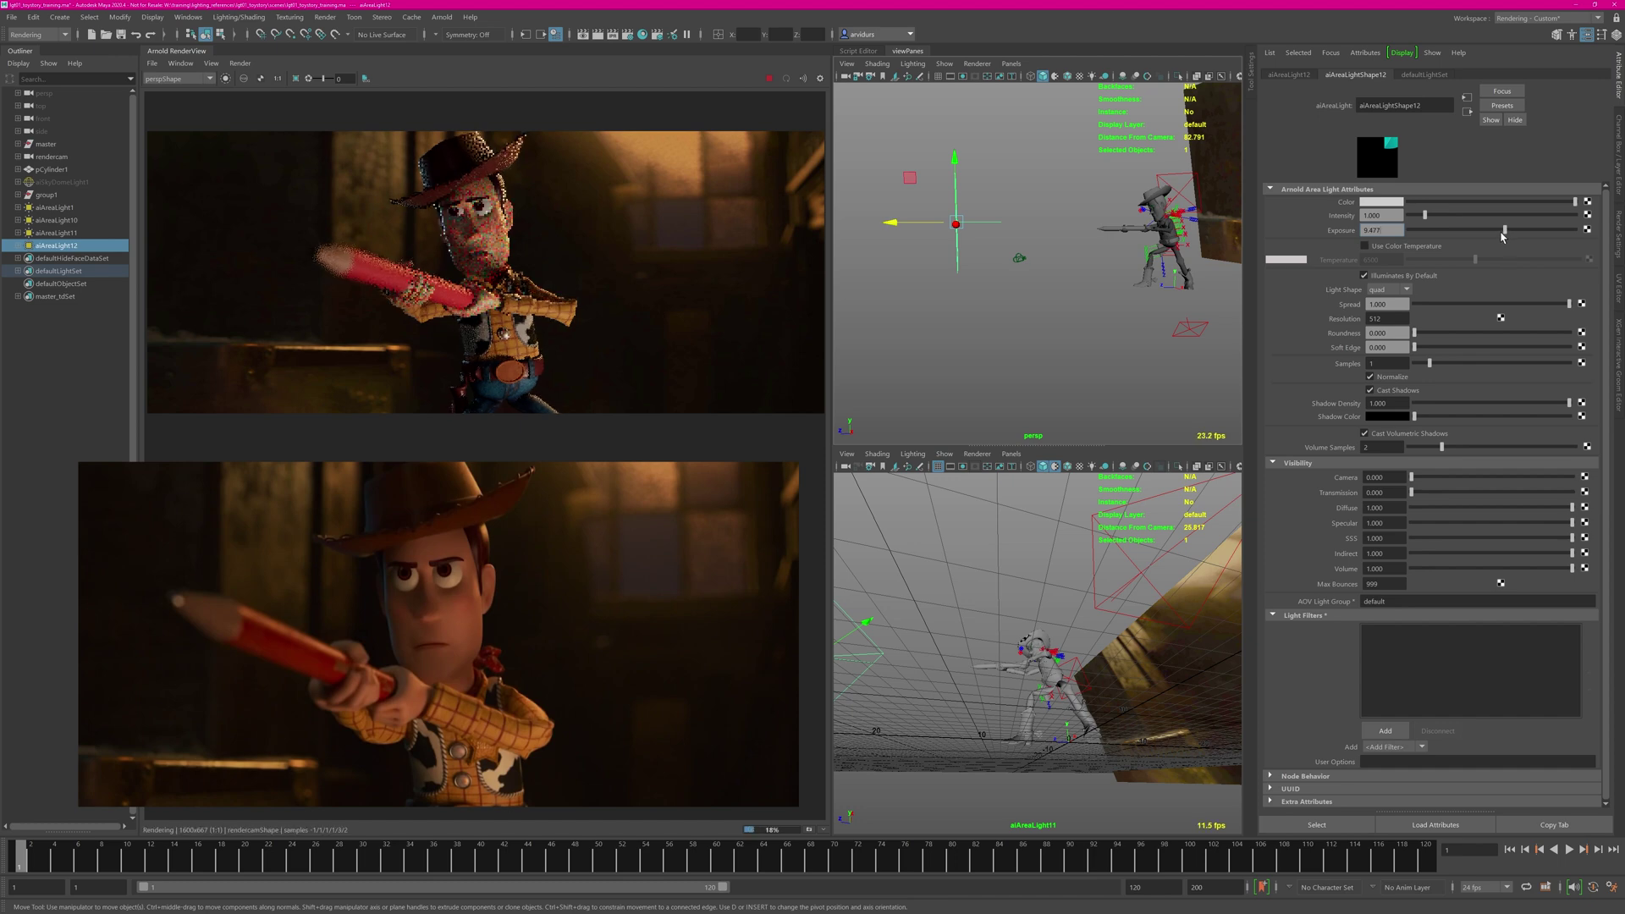
Tint the front fill light's color a pale warm orange.
click(1378, 202)
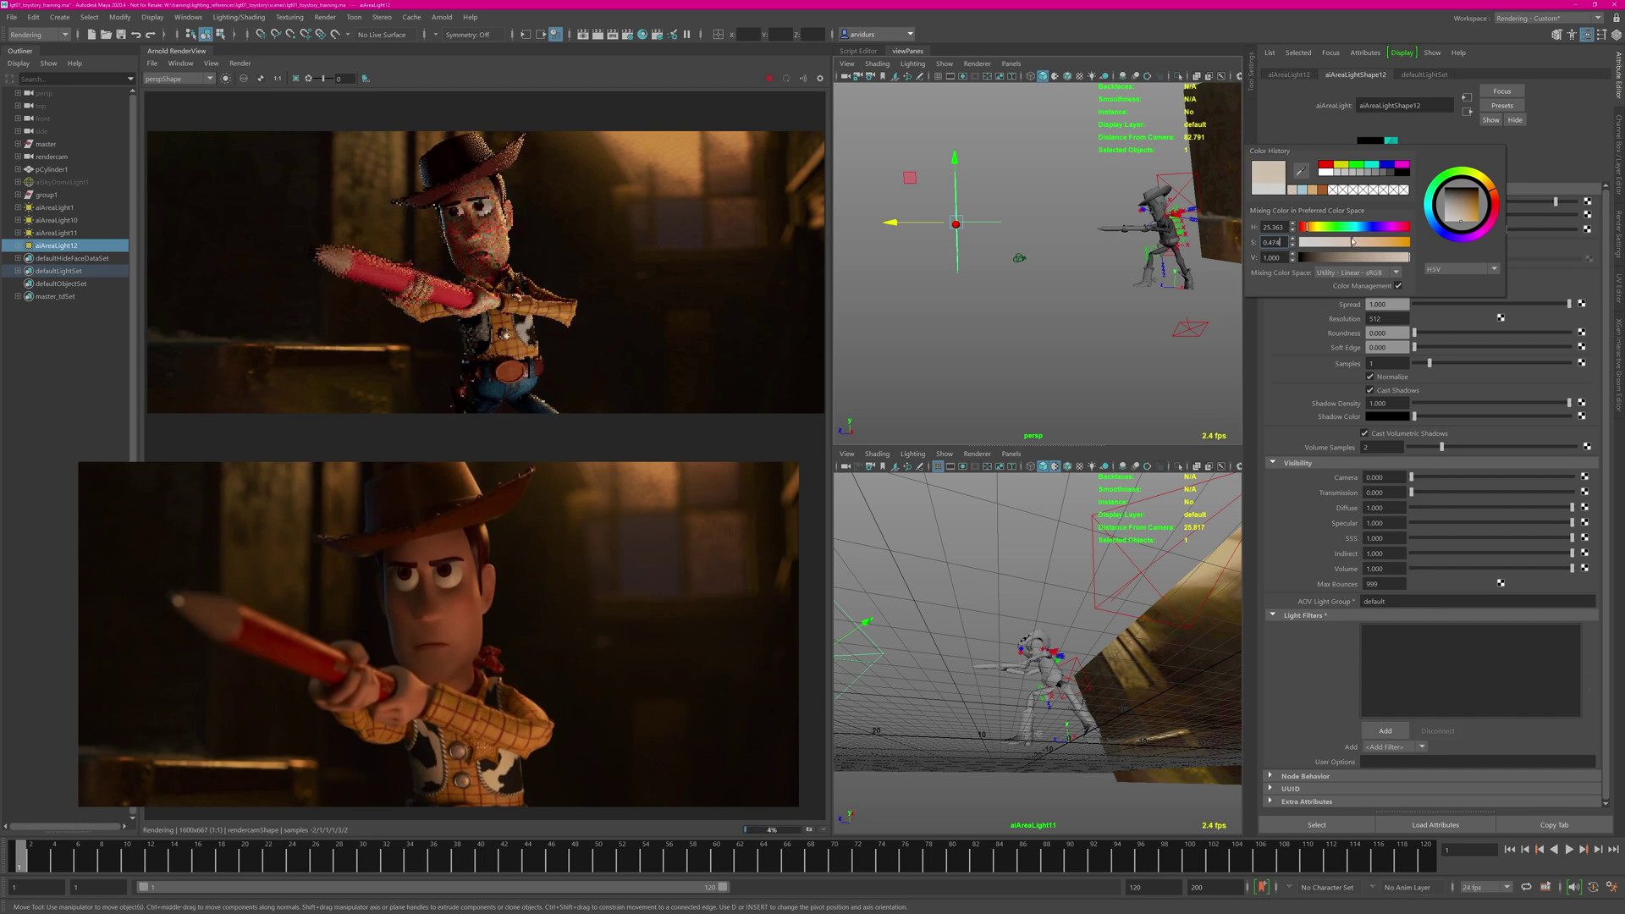
click(1071, 351)
alt+drag(1024, 292, 1053, 323)
click(1014, 288)
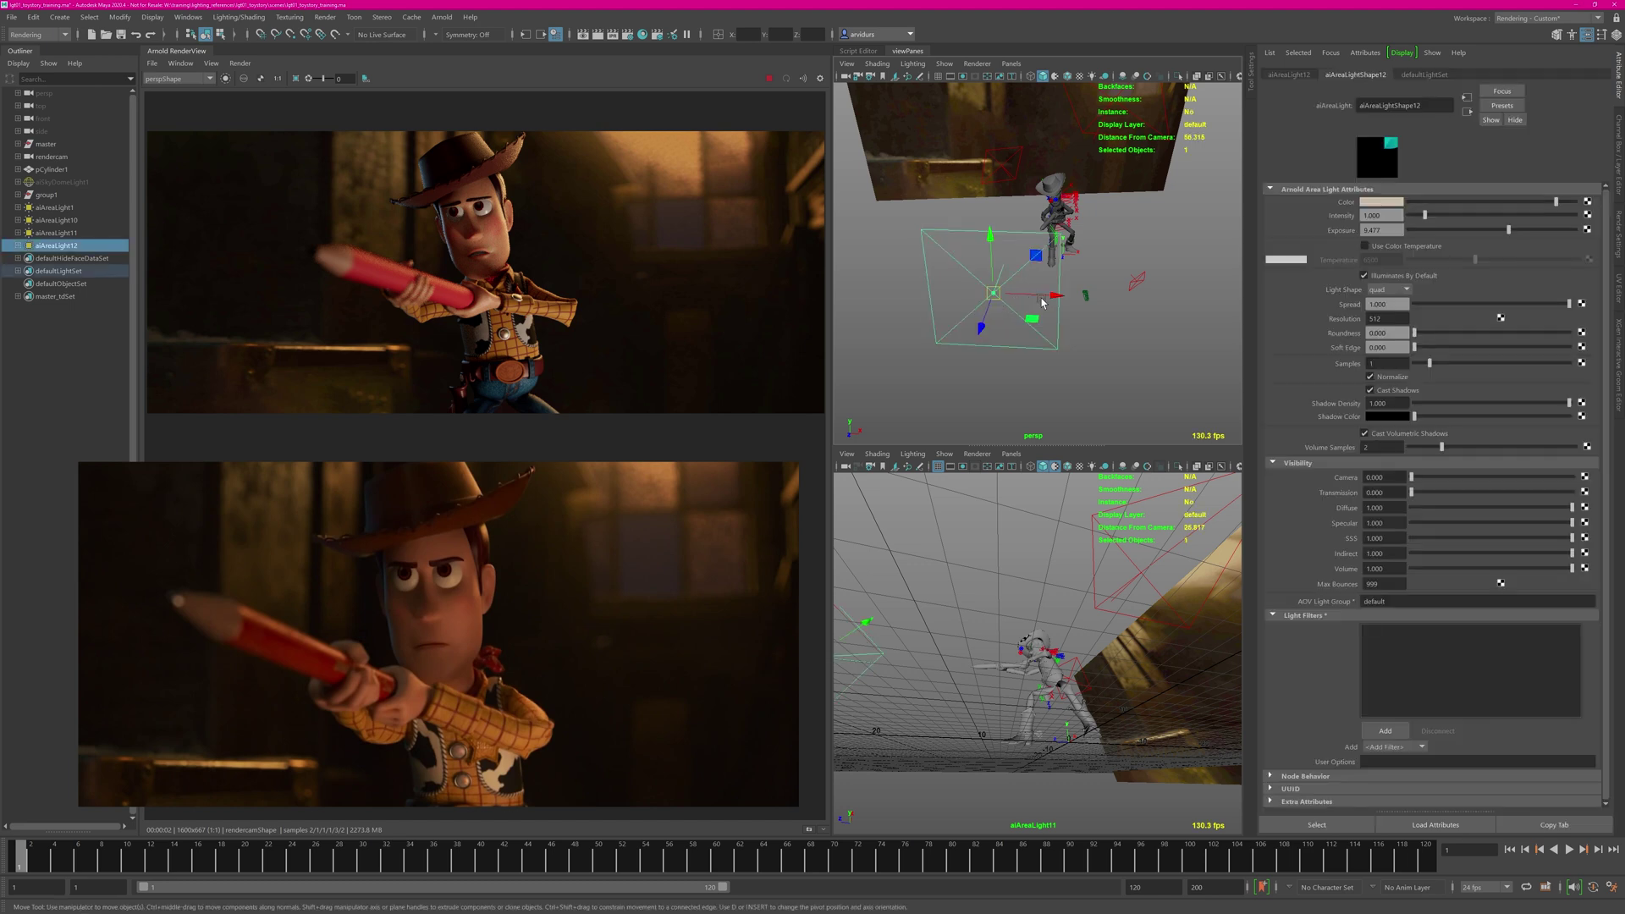
Raise the front fill light's exposure to about 10.28.
alt+drag(1014, 288, 1073, 281)
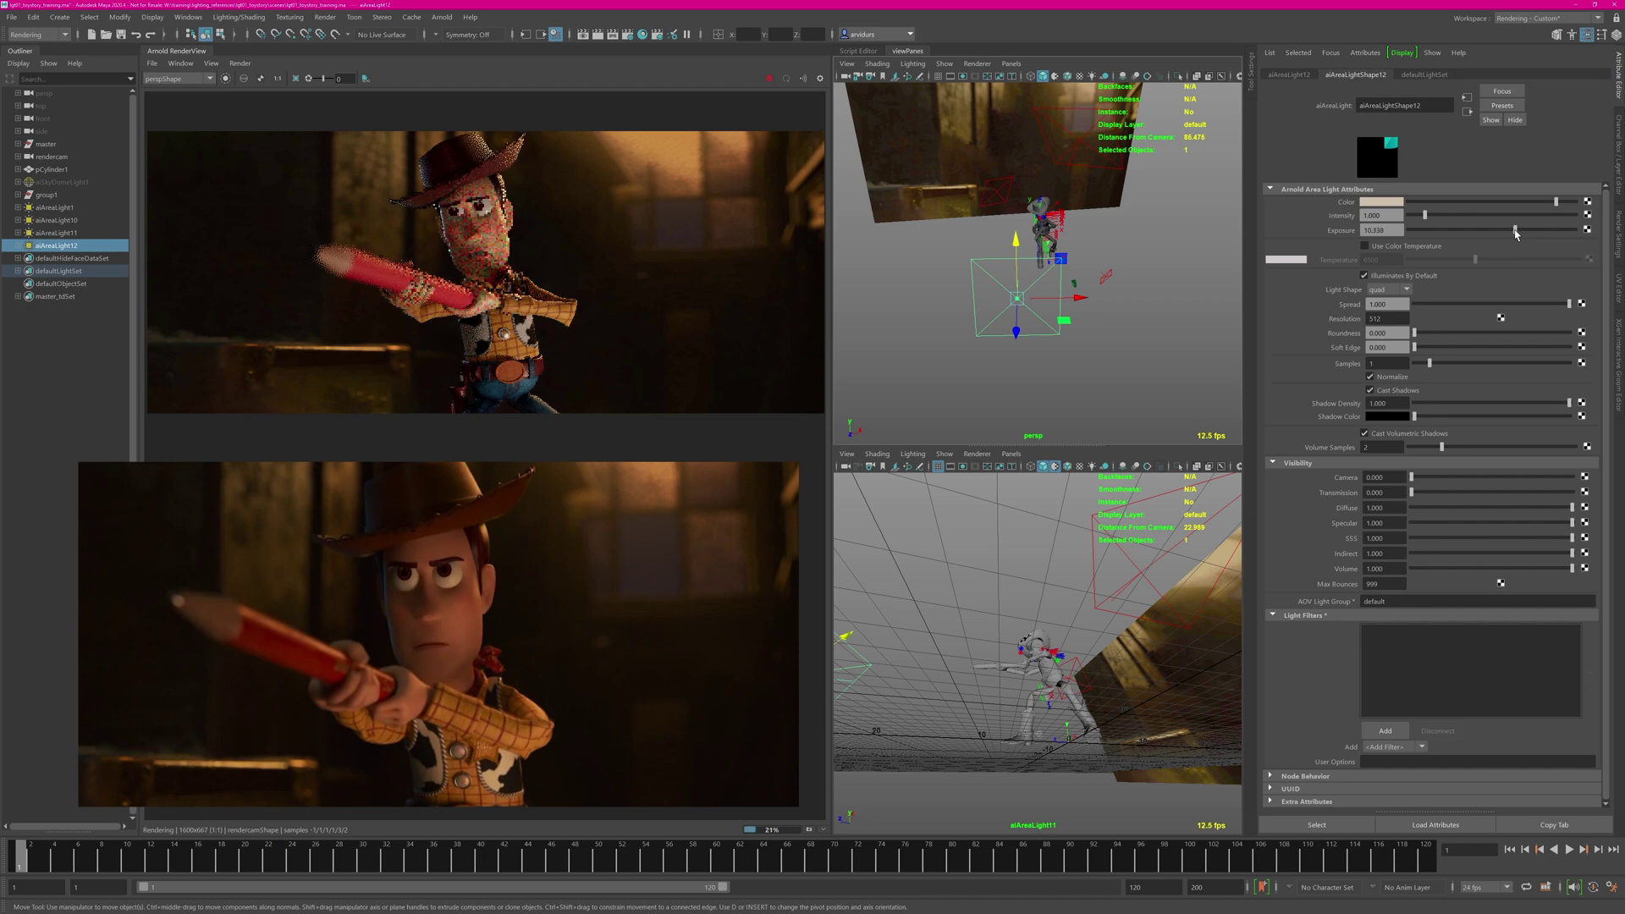
drag(1511, 232, 1515, 234)
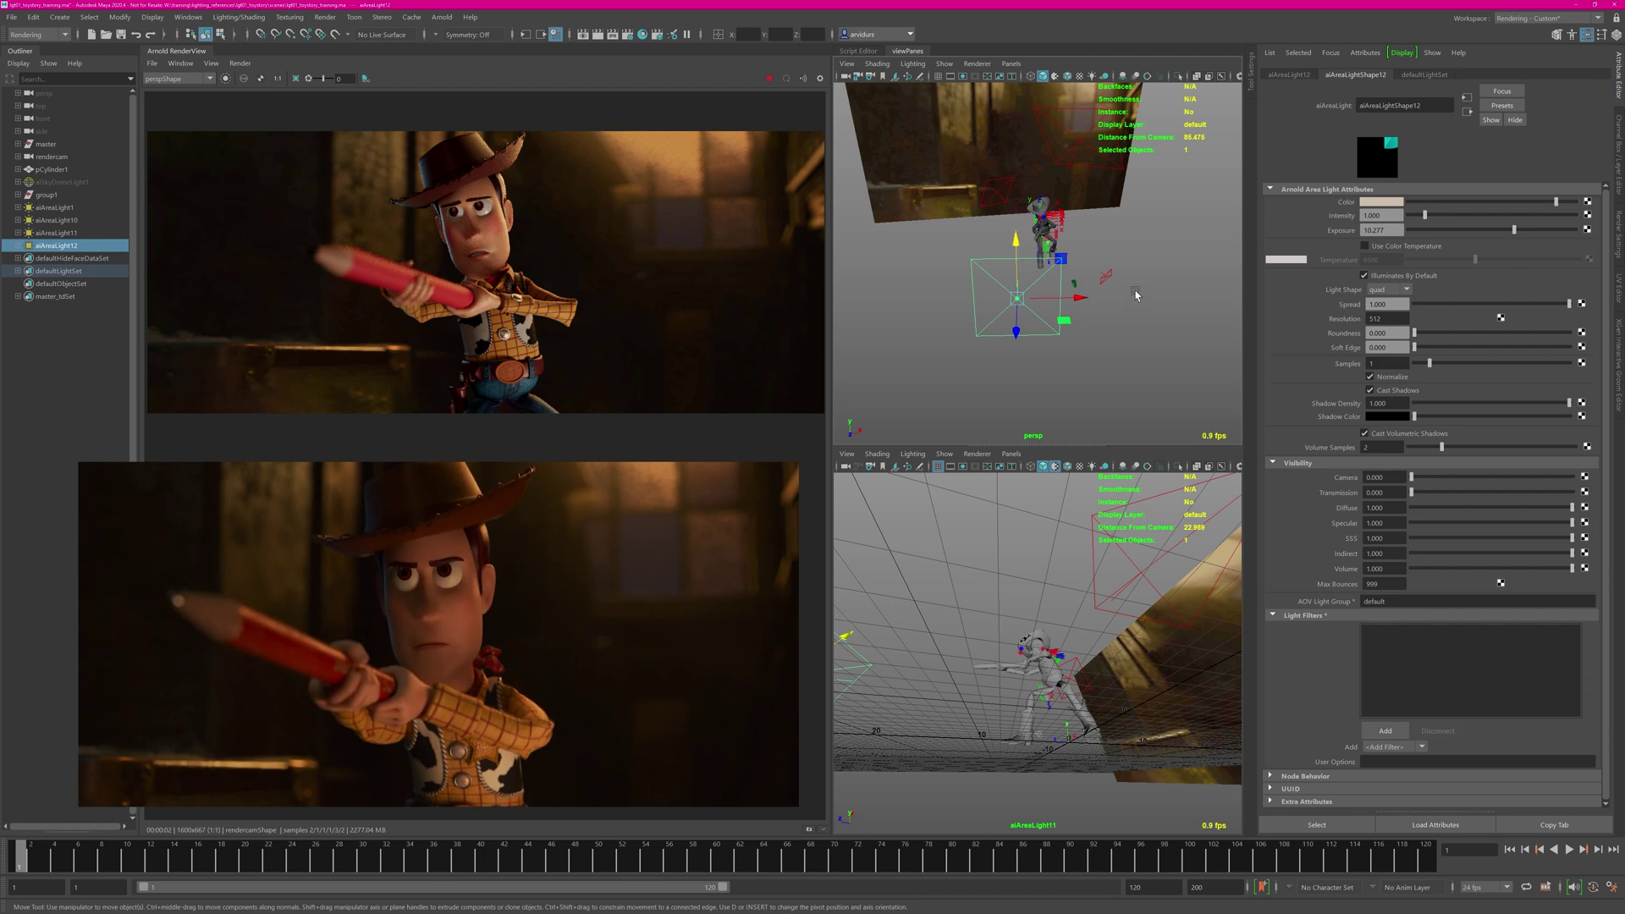
Select the small area light aiAreaLight11 beside Woody and scale it up slightly.
alt+drag(1136, 295, 1104, 301)
alt+right_drag(1105, 301, 1160, 278)
click(1186, 288)
alt+middle_drag(1188, 290, 1133, 298)
key(r)
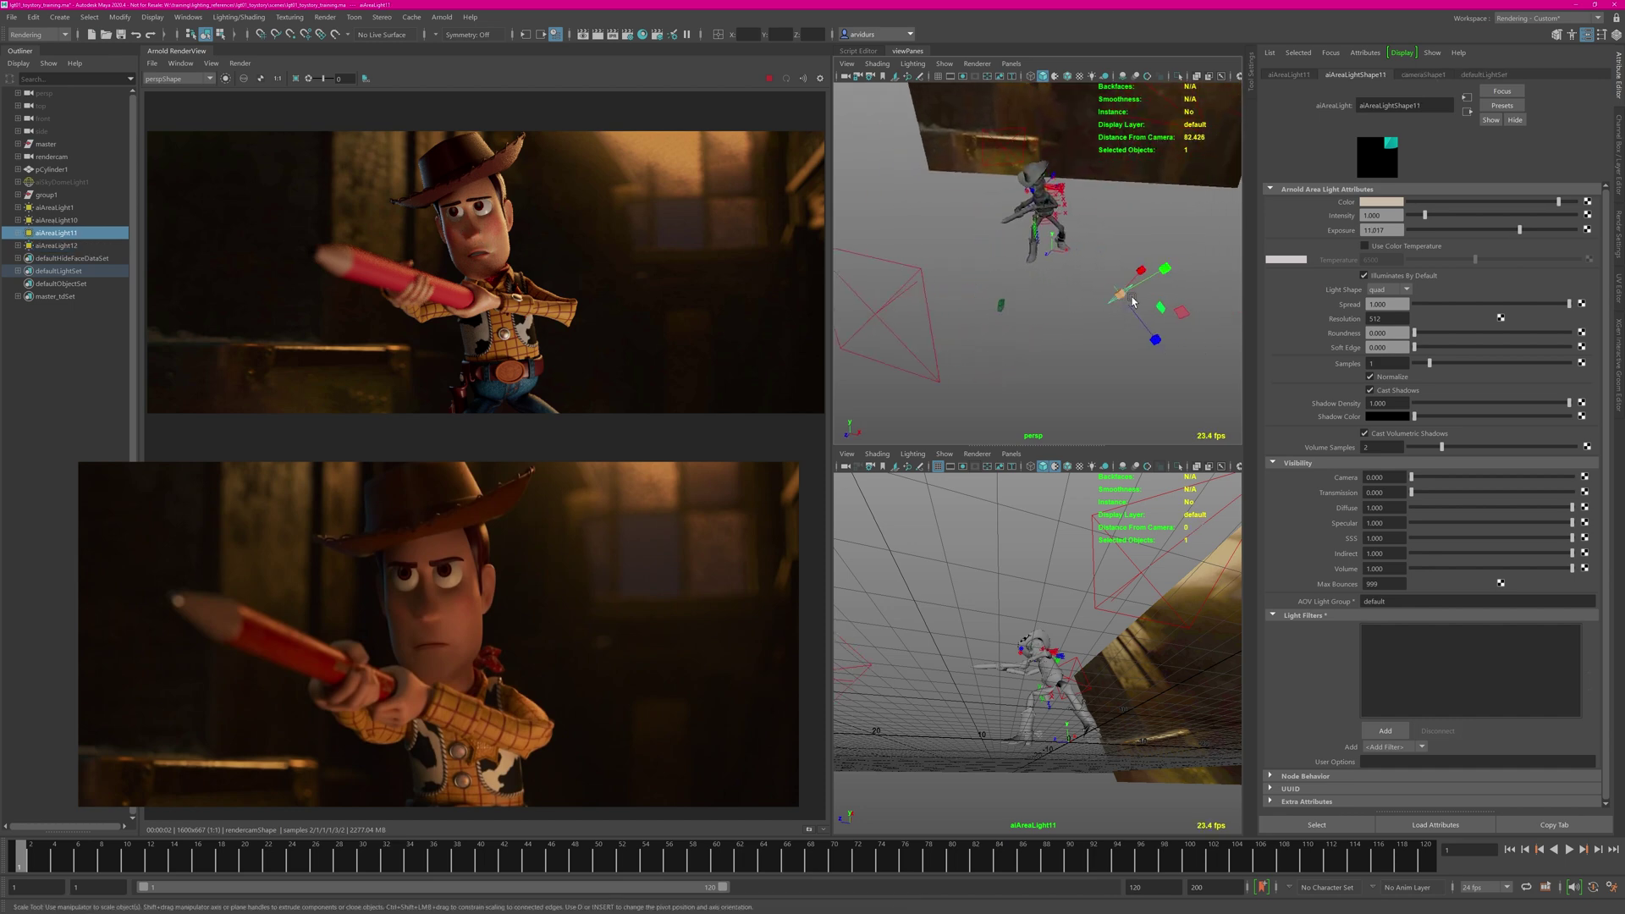
drag(1121, 294, 1158, 295)
Limit the render to Woody's face, lower the exposure of the rim light aiAreaLight10, and fine-tune its pale cyan tint.
alt+drag(1062, 252, 1016, 232)
click(1009, 227)
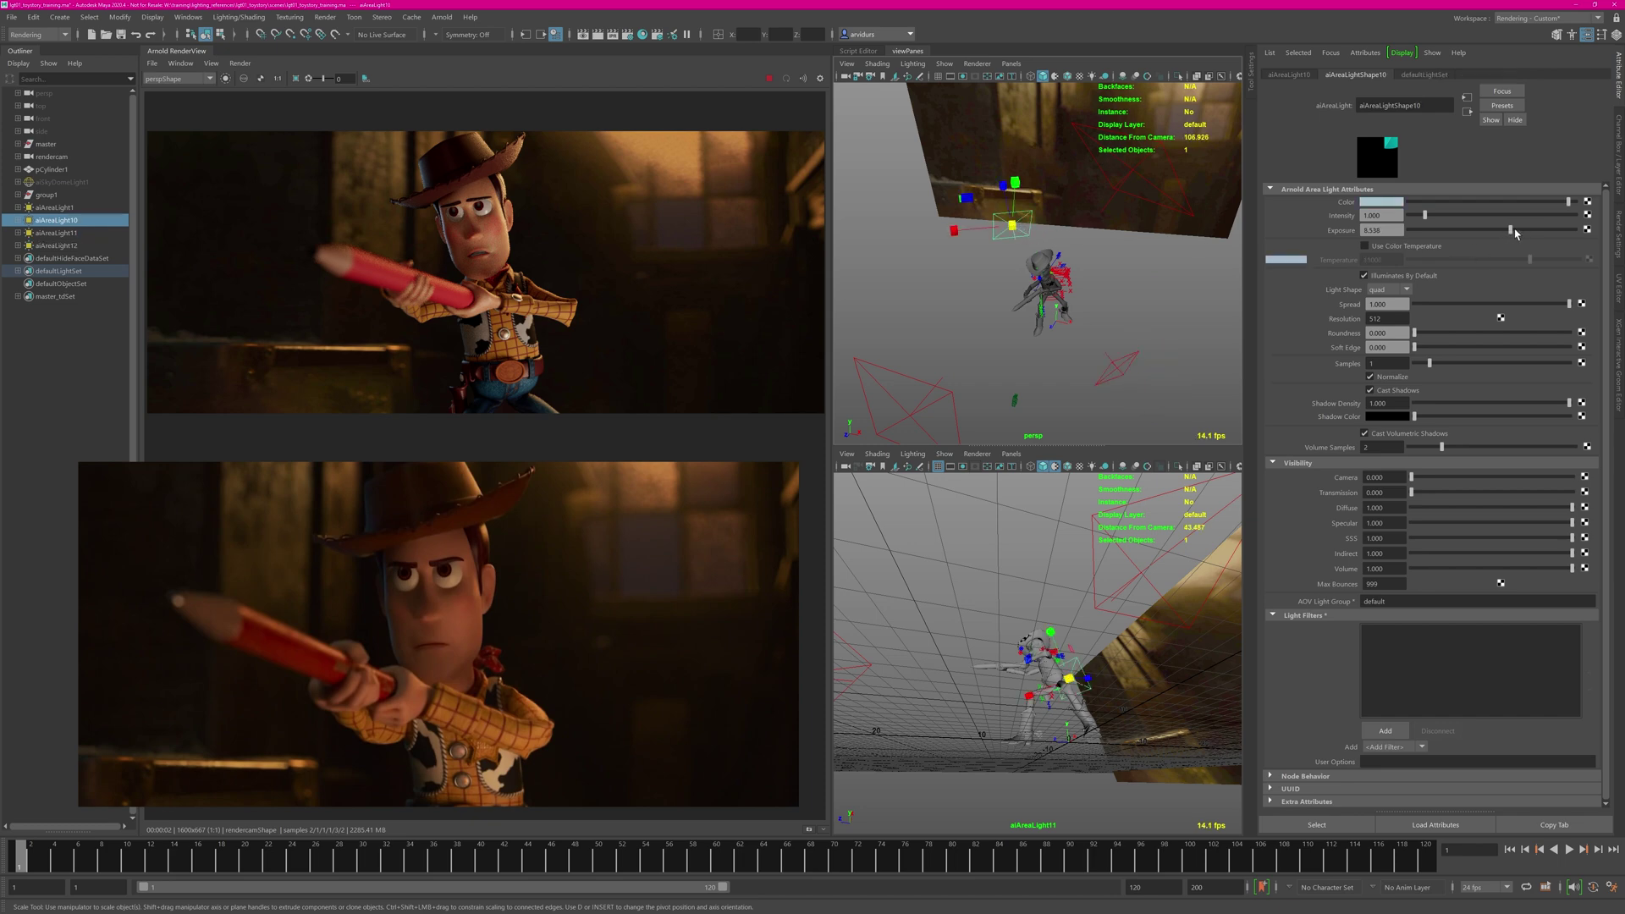
drag(404, 163, 468, 259)
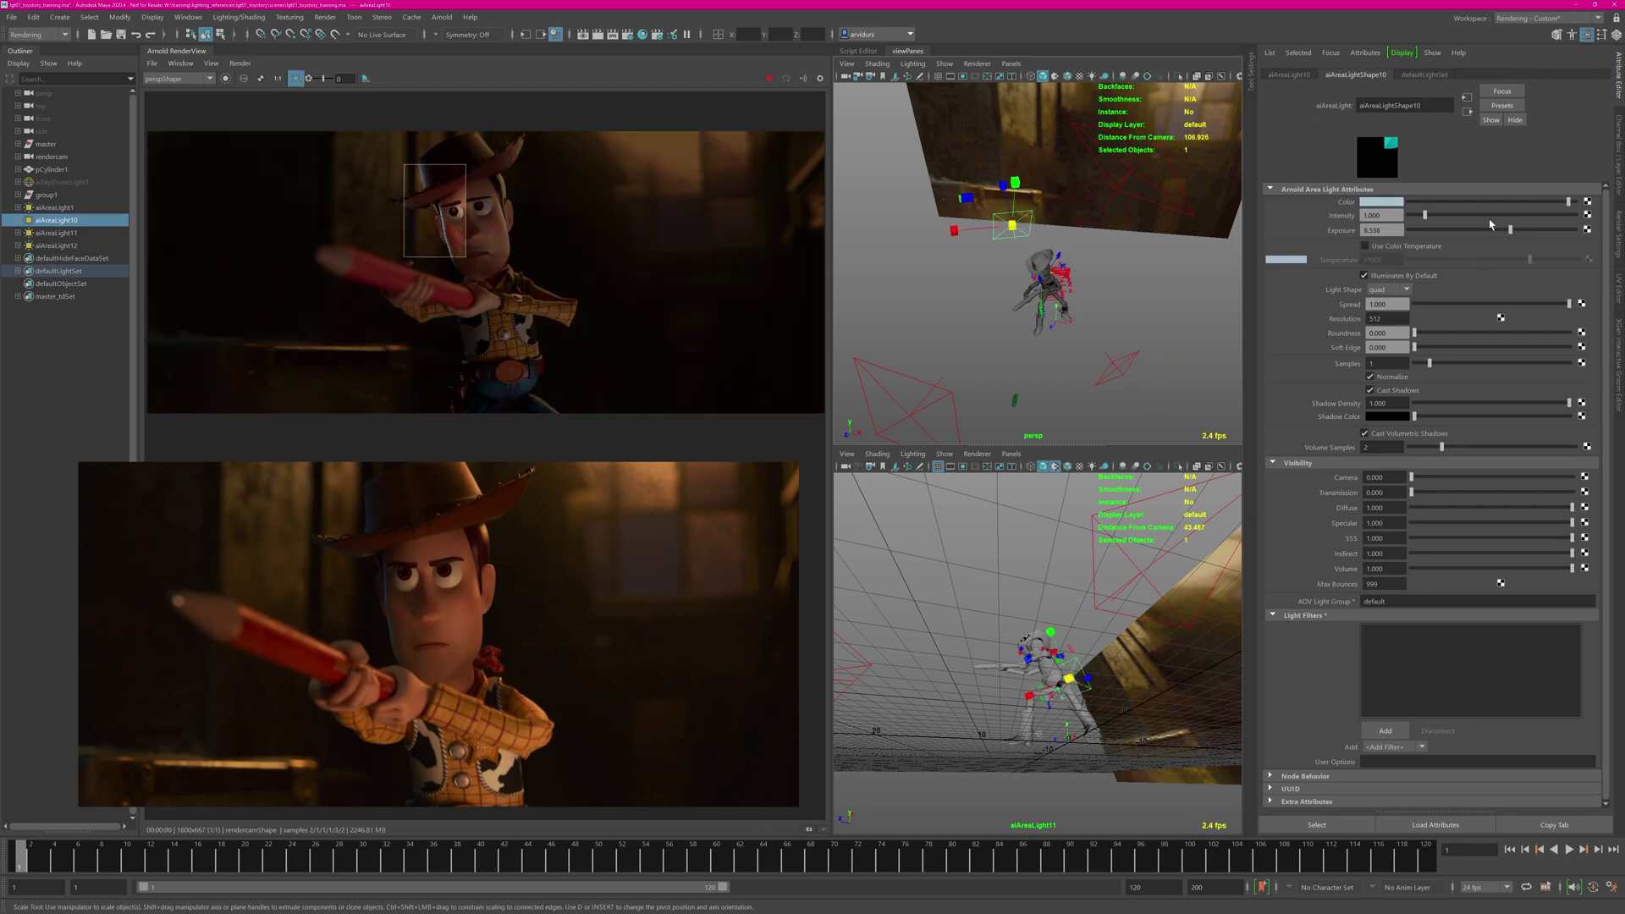
drag(1512, 233, 1502, 234)
click(1388, 203)
drag(1371, 233, 1369, 233)
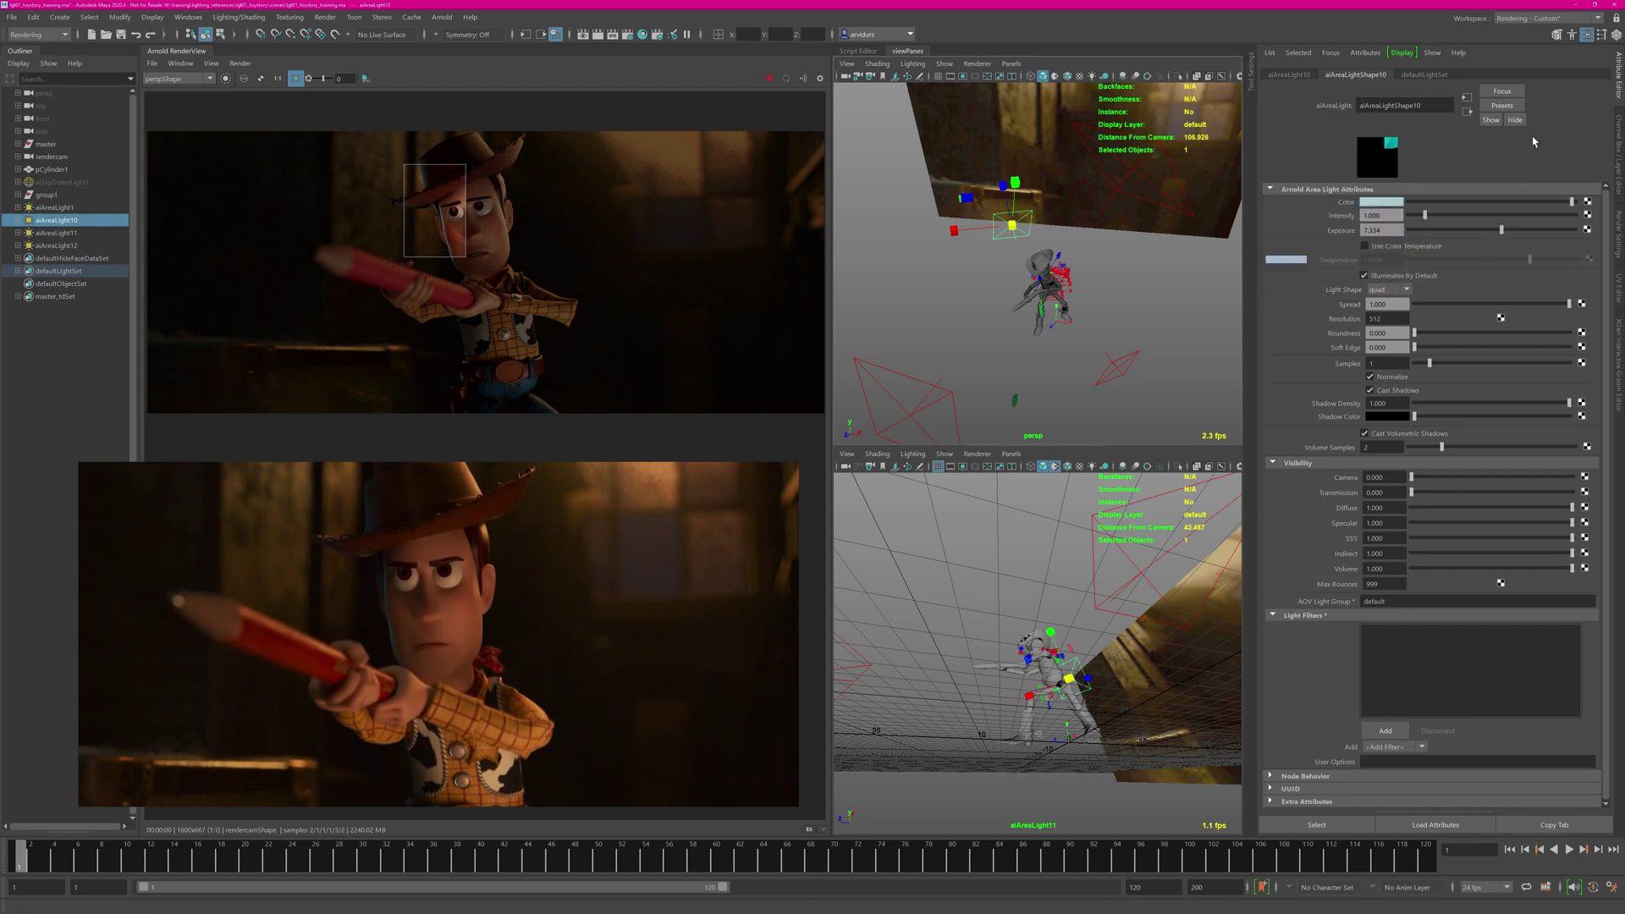
With the render region over Woody's face, make the color of the area light aiAreaLight1 a deeper, more saturated orange.
drag(556, 164, 458, 260)
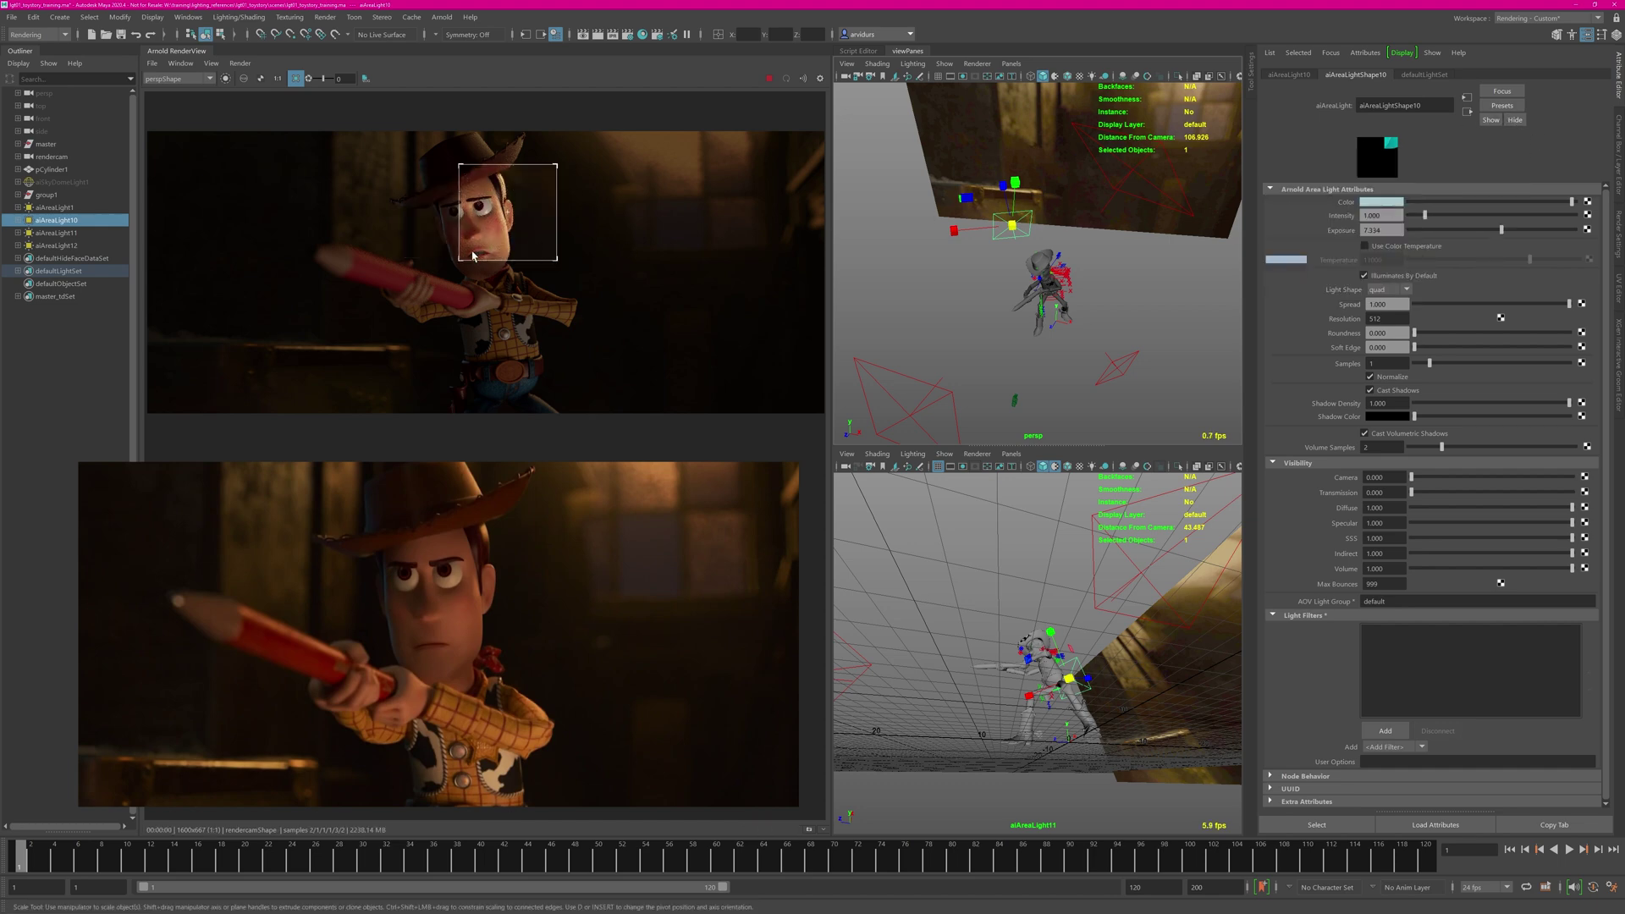
click(1186, 202)
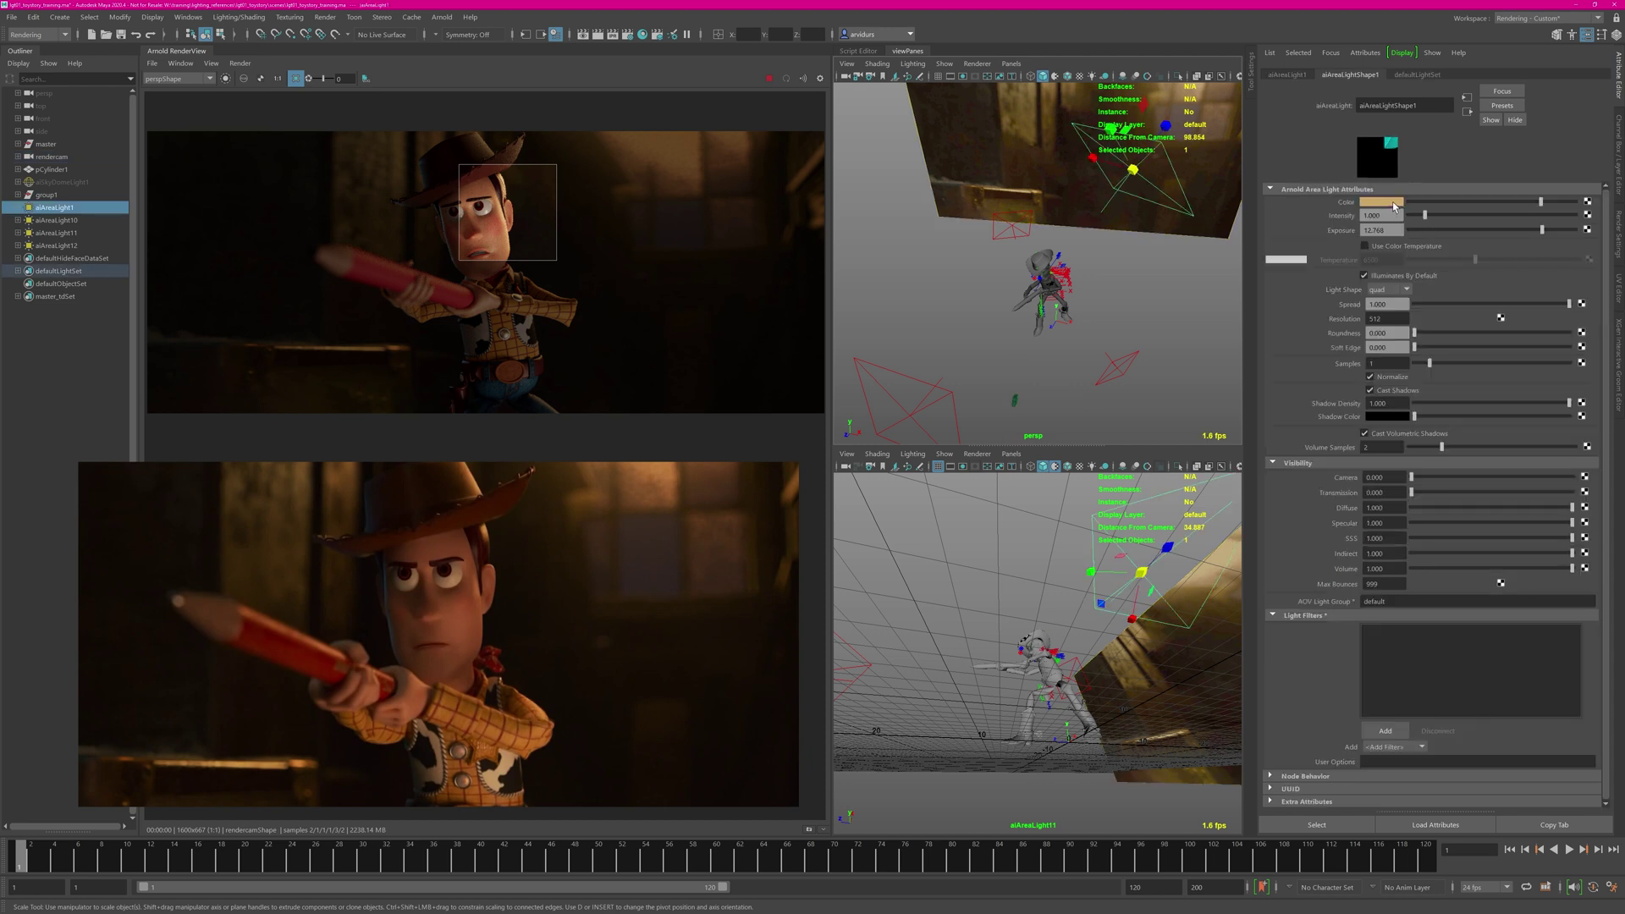
click(1392, 203)
drag(1405, 247, 1413, 247)
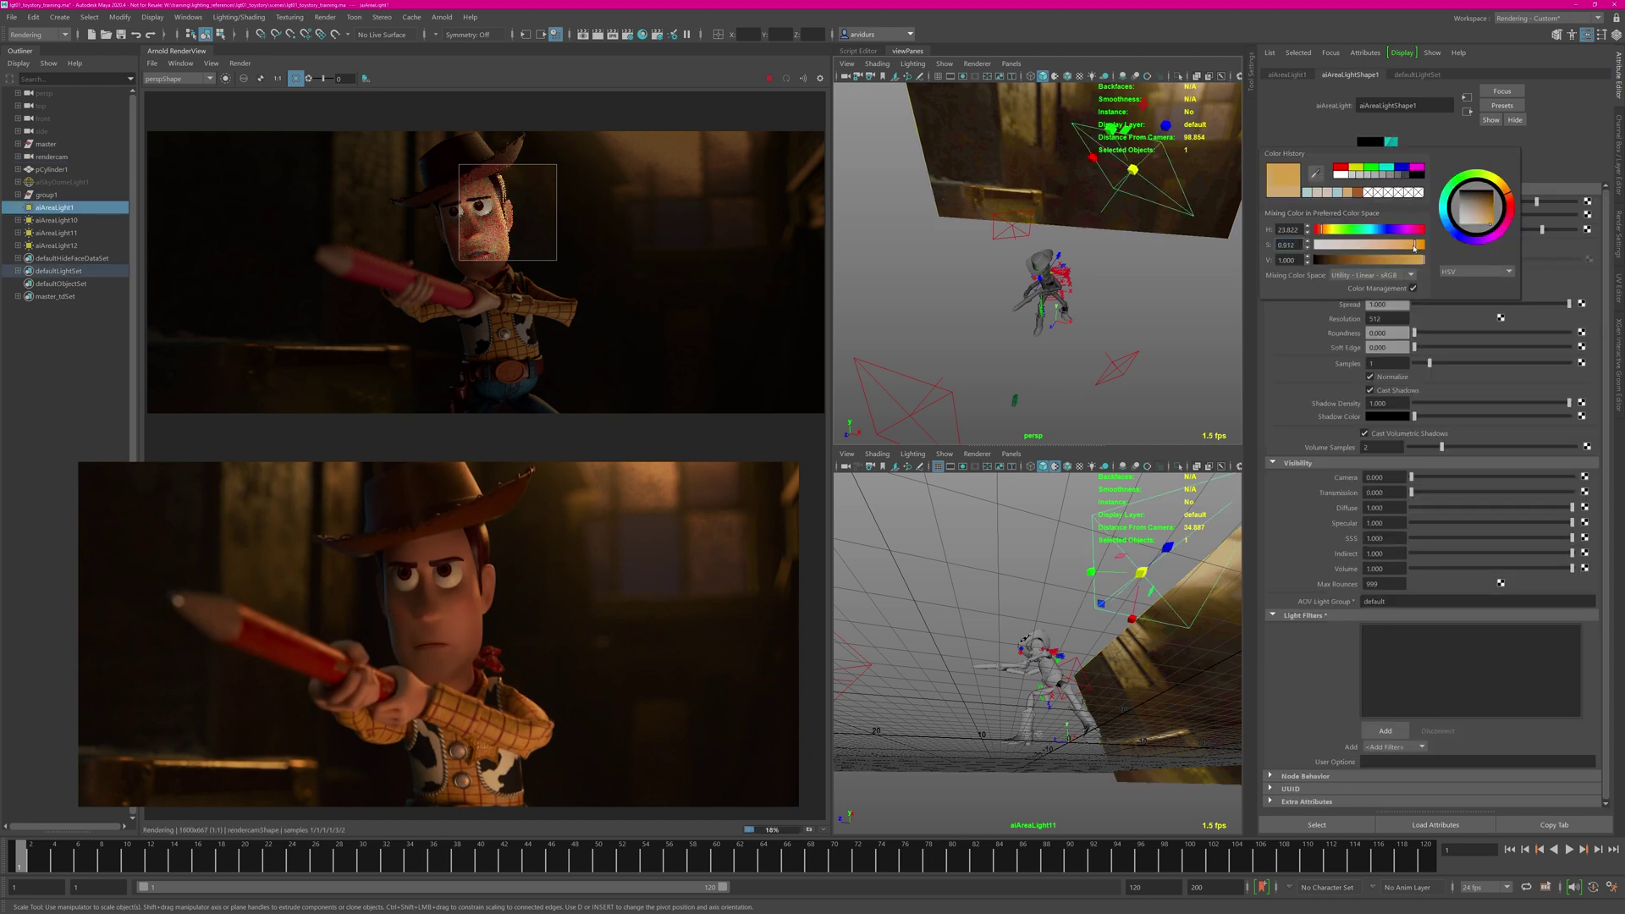
drag(1508, 199, 1512, 200)
drag(1414, 244, 1418, 245)
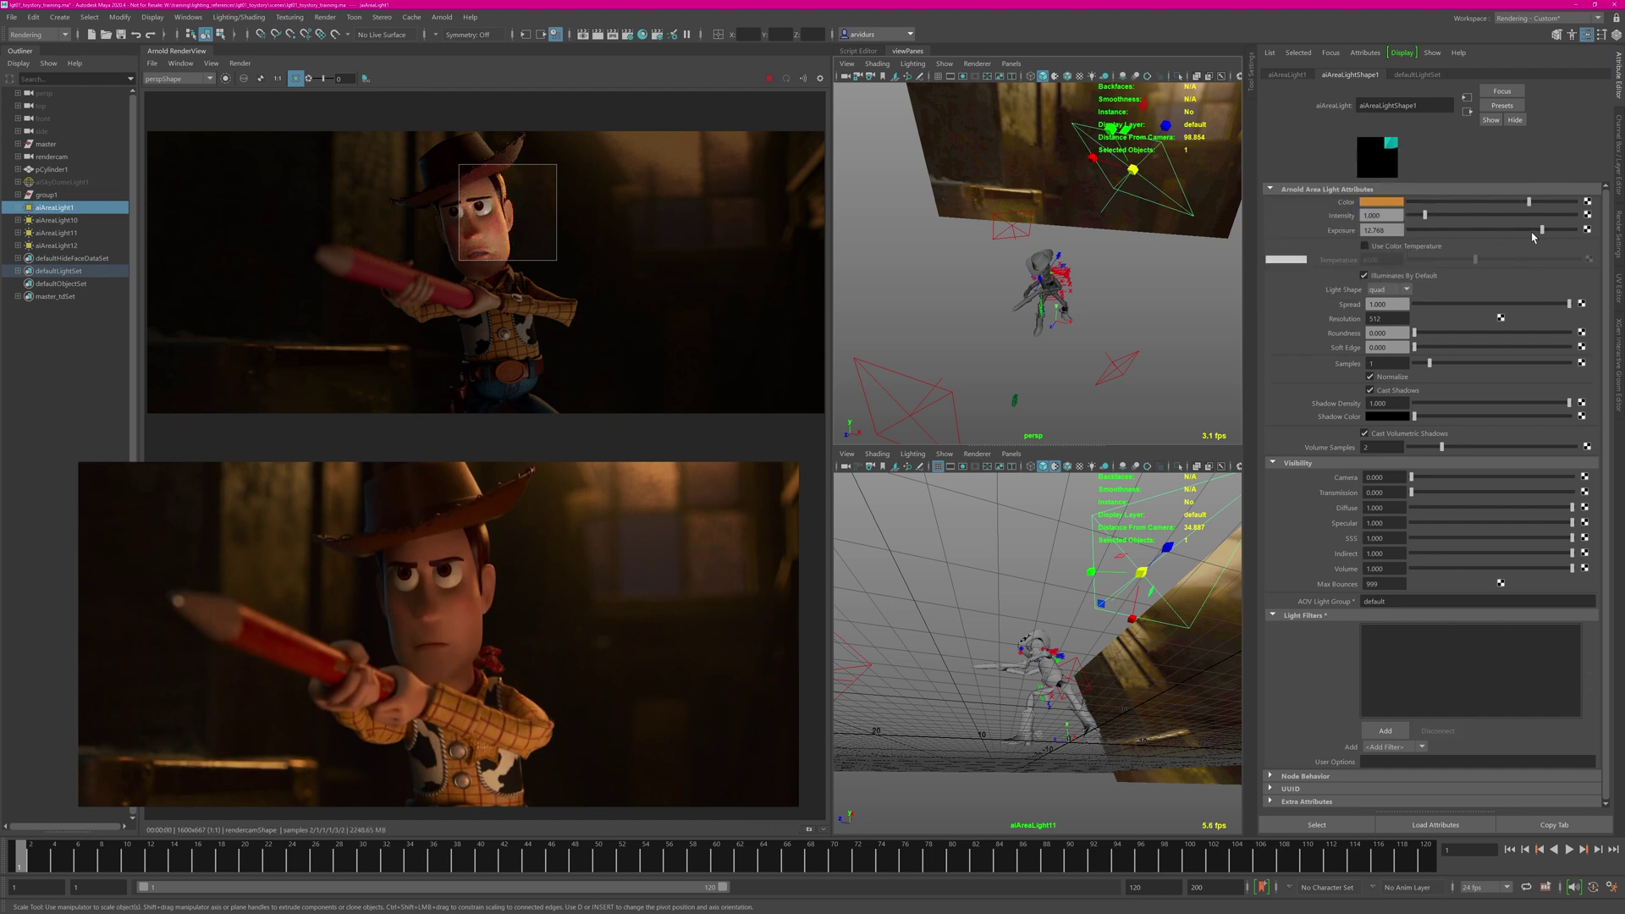
Lower the exposure of aiAreaLight1 to just under 12 and return the render to the full frame.
drag(1541, 235, 1532, 235)
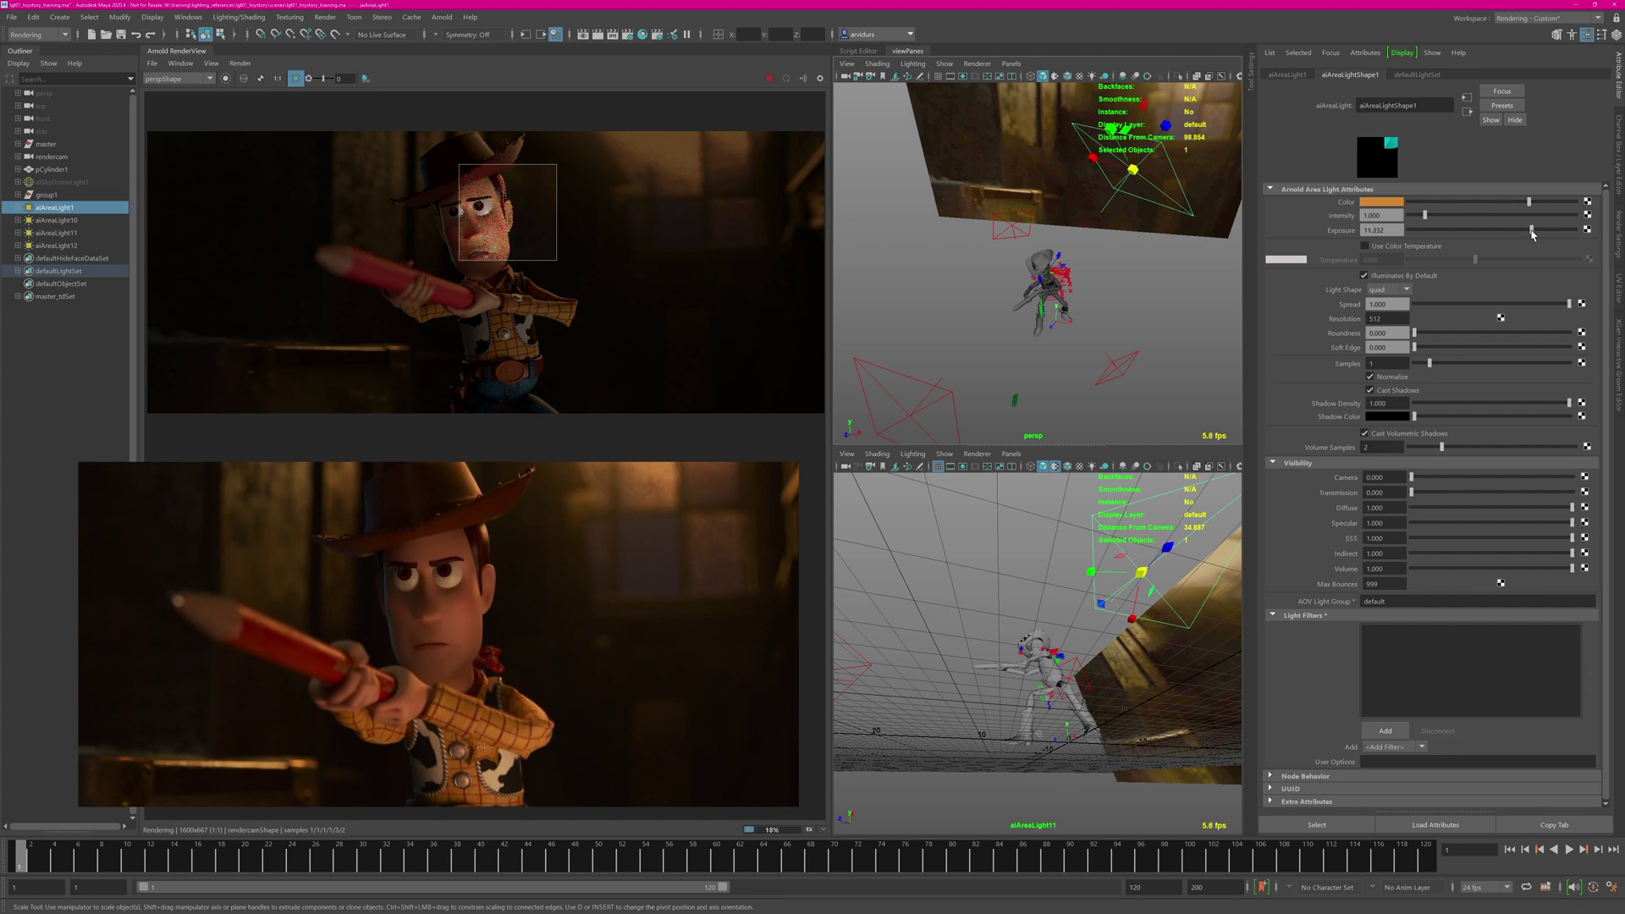
drag(555, 181, 450, 116)
click(563, 202)
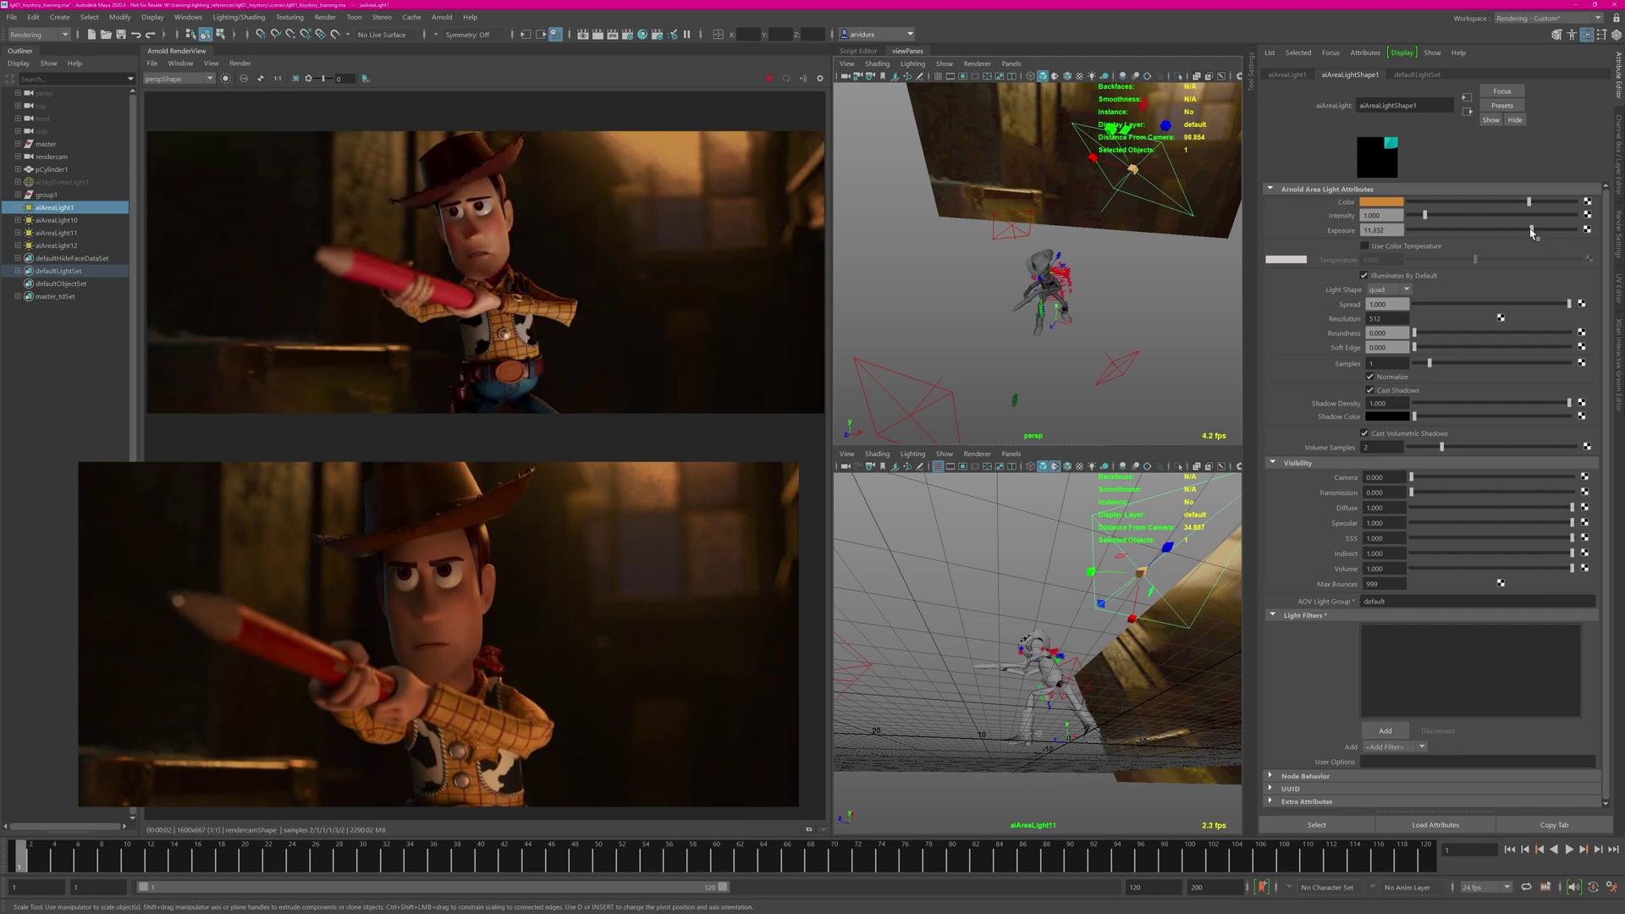
drag(1533, 235, 1535, 234)
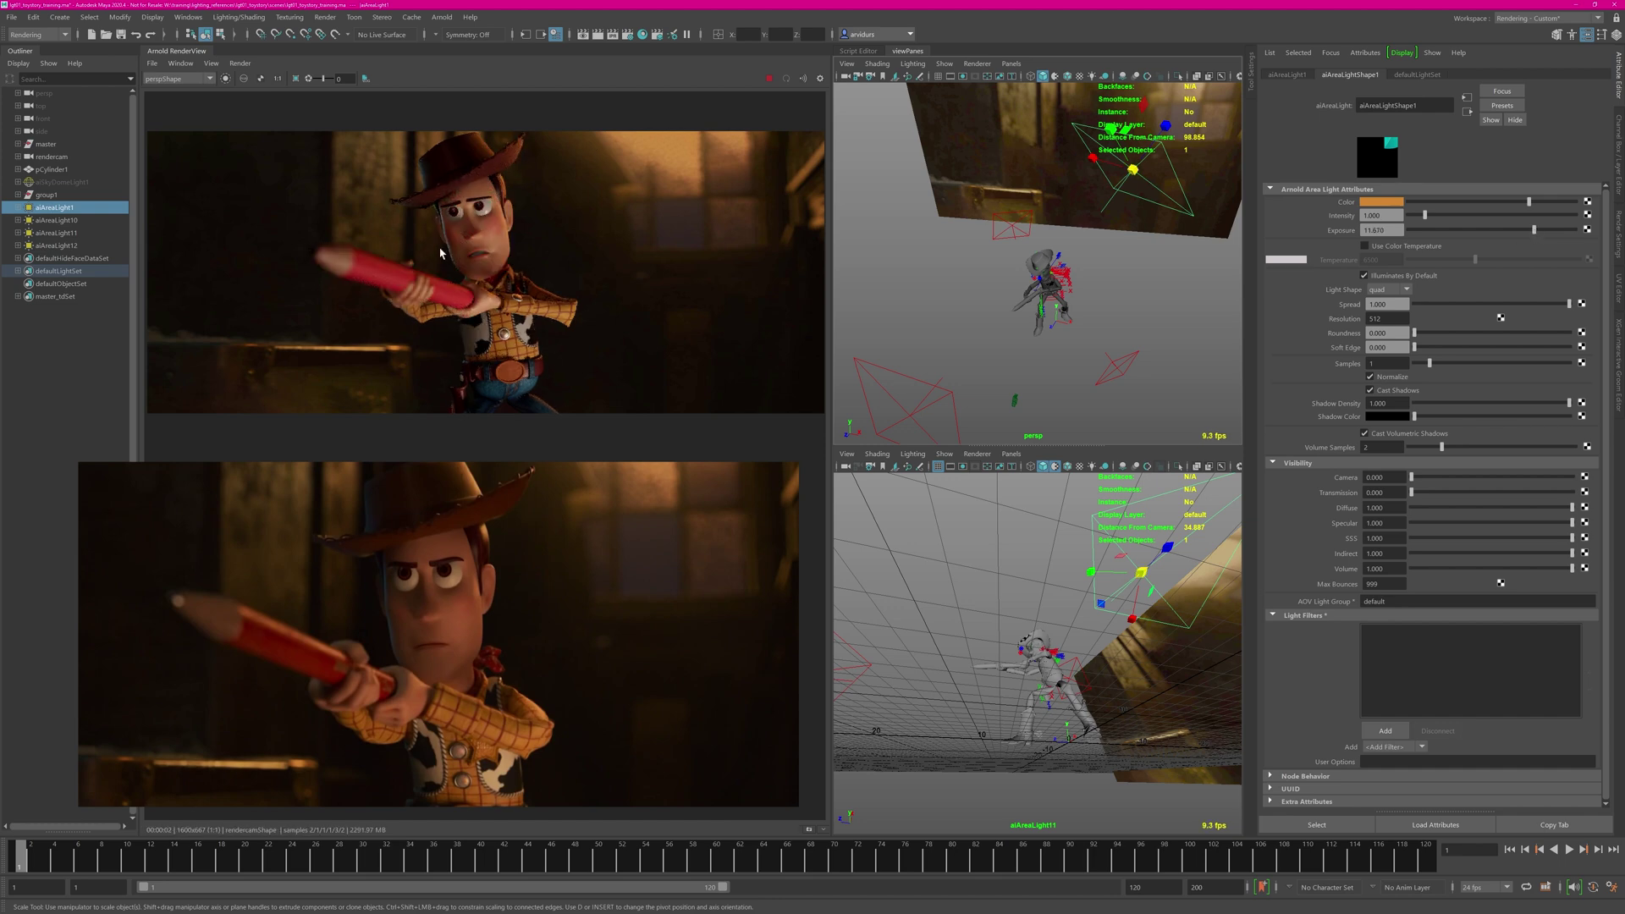